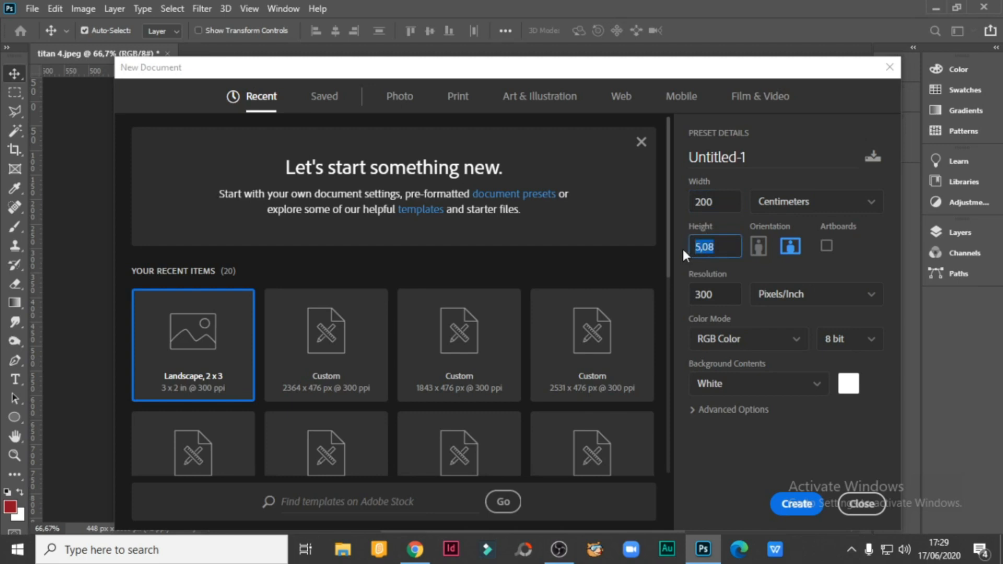
# Step: Set the new document's size to 50 × 25 centimeters and its resolution to 150 pixels/inch
pyautogui.write('0')
pyautogui.write('2')
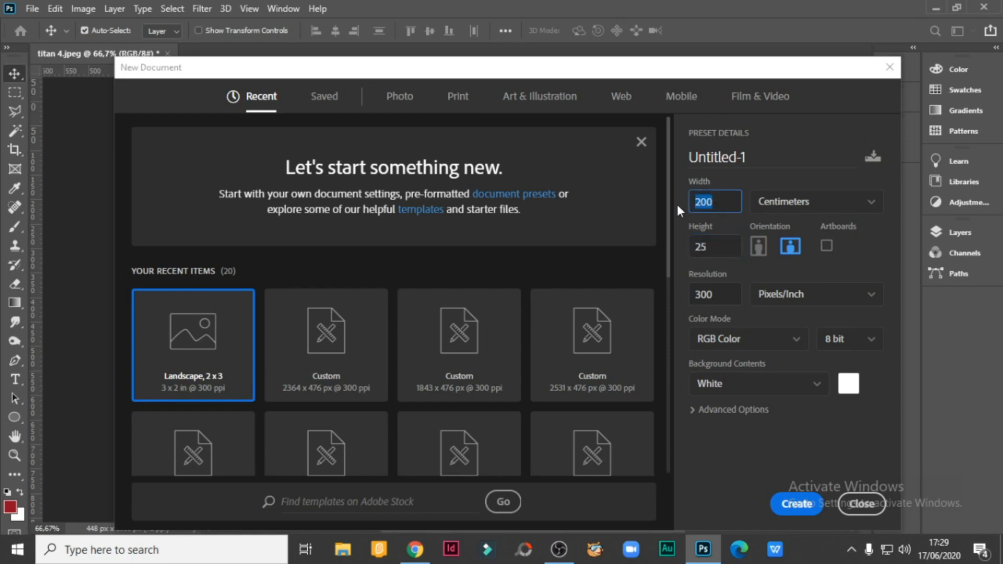
pyautogui.write('50')
pyautogui.click(704, 296)
pyautogui.moveTo(704, 296); pyautogui.dragTo(690, 292)
pyautogui.write('1')
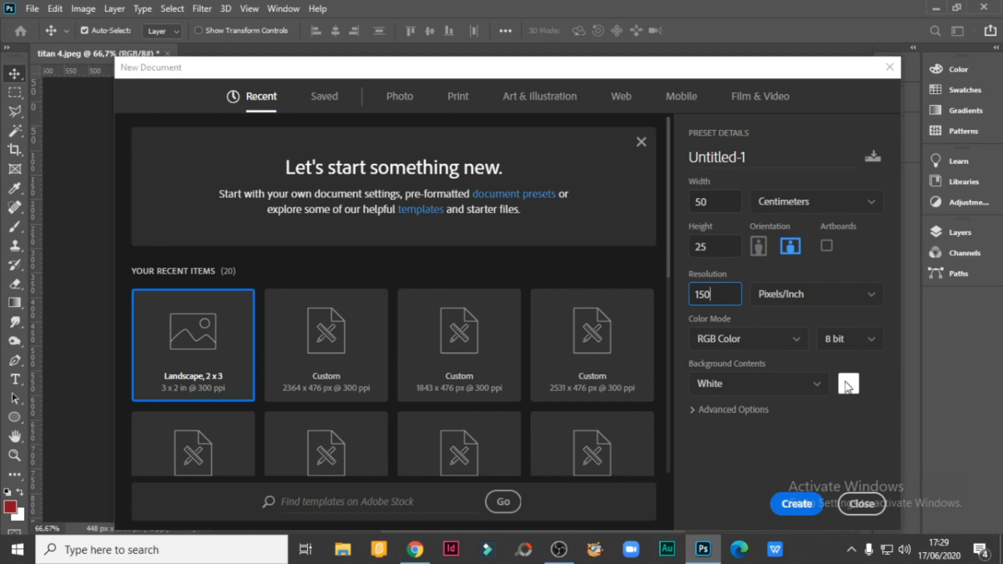
# Step: Accept white as the custom background color and create the new document
pyautogui.click(817, 386)
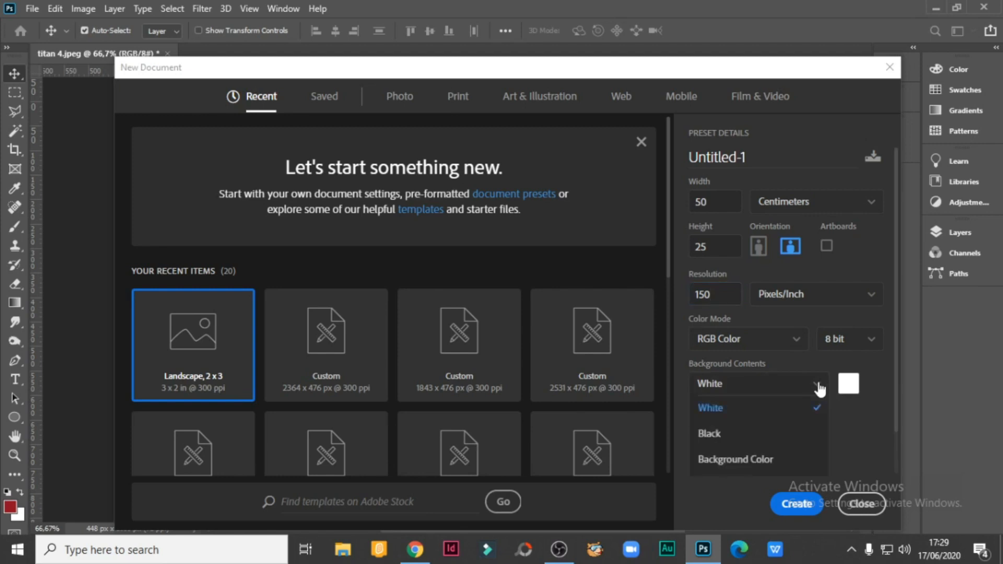
pyautogui.click(878, 399)
pyautogui.click(851, 387)
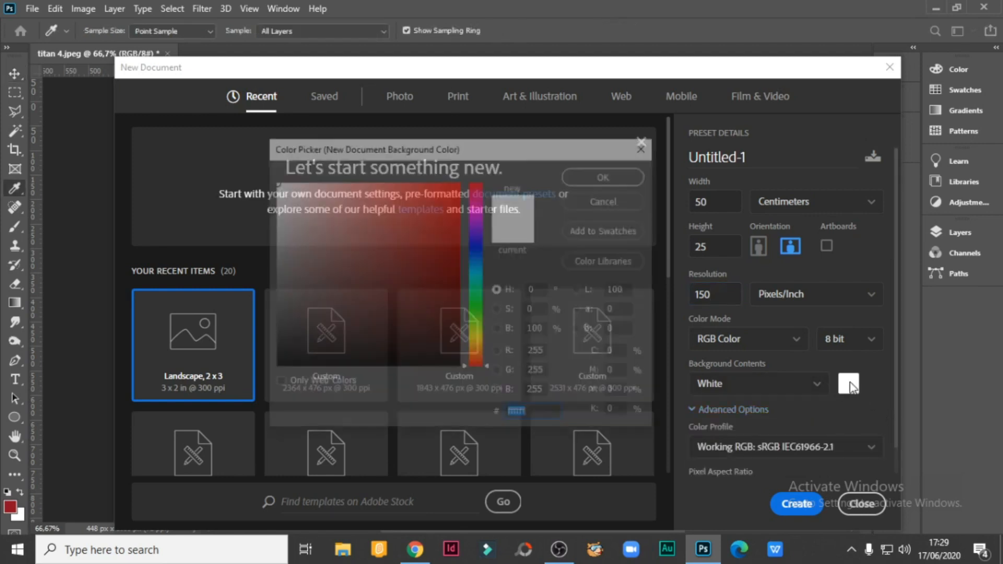
pyautogui.click(608, 175)
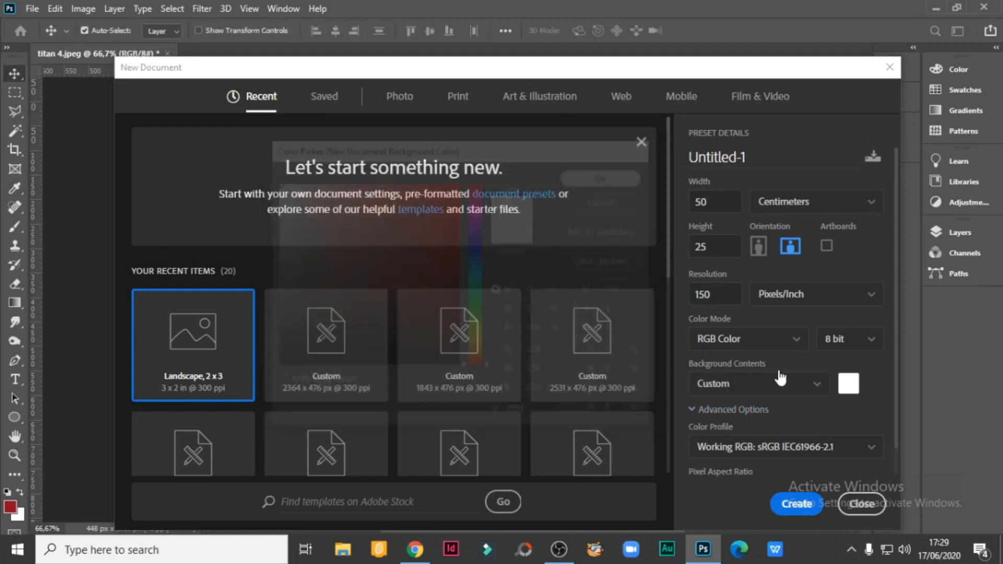
pyautogui.click(792, 501)
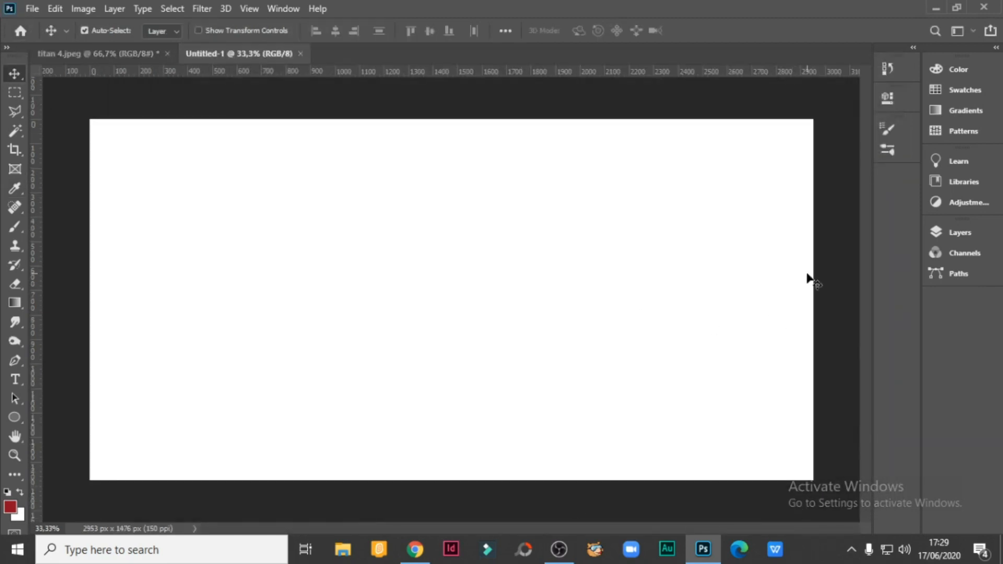
# Step: Unlock the Background layer and add a new layer named "motif 1" above it
pyautogui.click(959, 234)
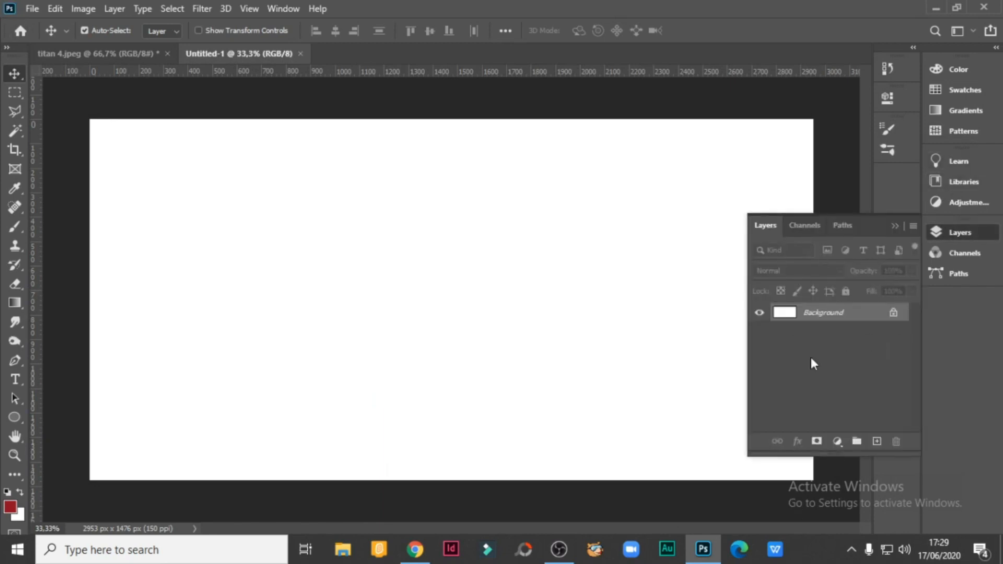
pyautogui.click(893, 314)
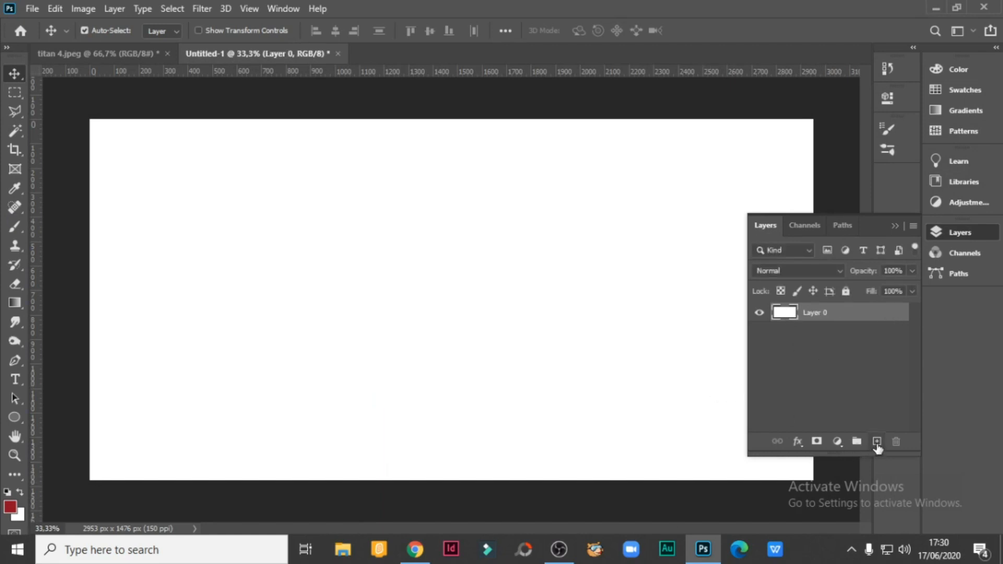
pyautogui.click(877, 441)
pyautogui.doubleClick(814, 314)
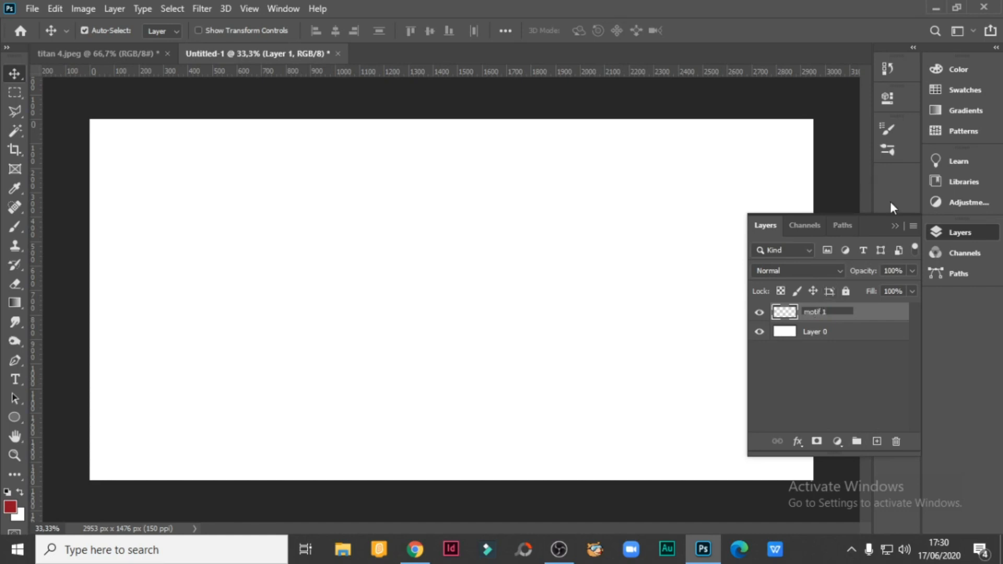
pyautogui.press('Return')
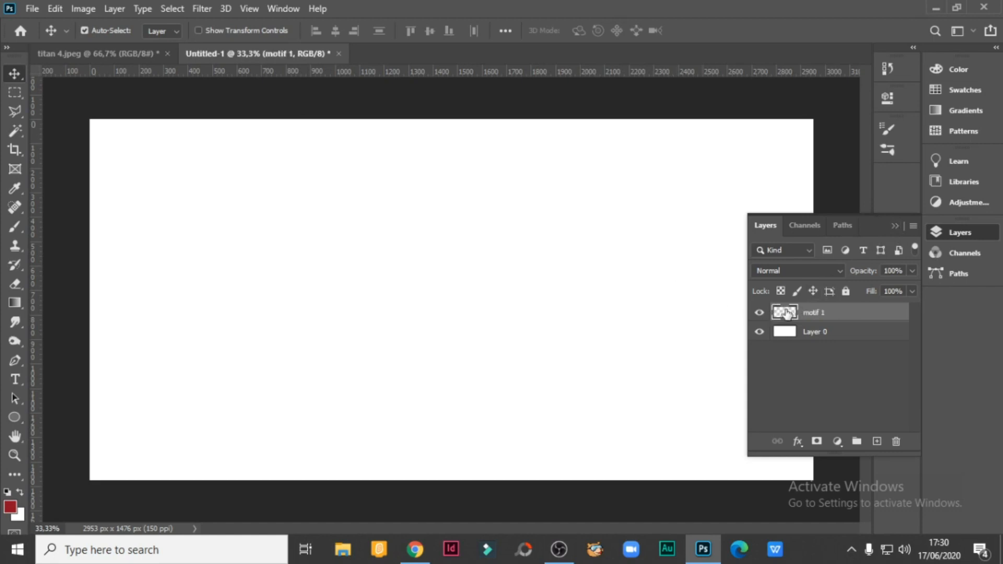
pyautogui.click(894, 228)
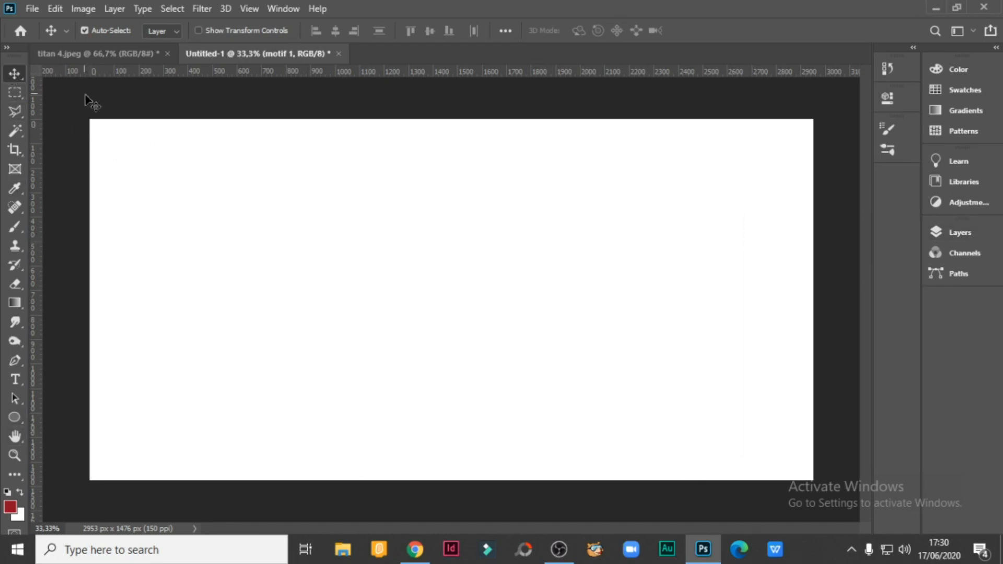
# Step: Try to open the "postcard kelinci jpg" image from the Desktop folder
pyautogui.click(33, 7)
pyautogui.click(48, 39)
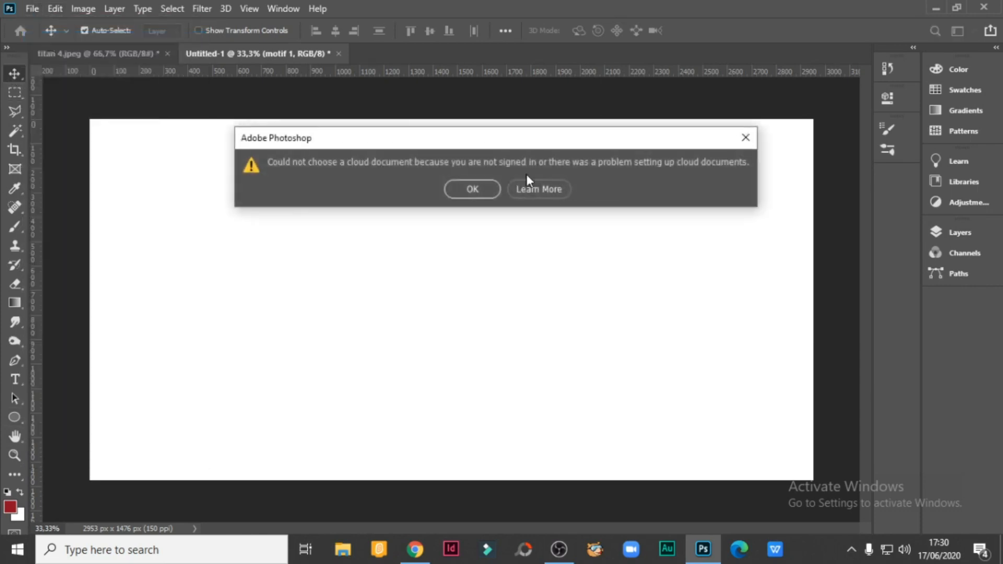
pyautogui.click(746, 138)
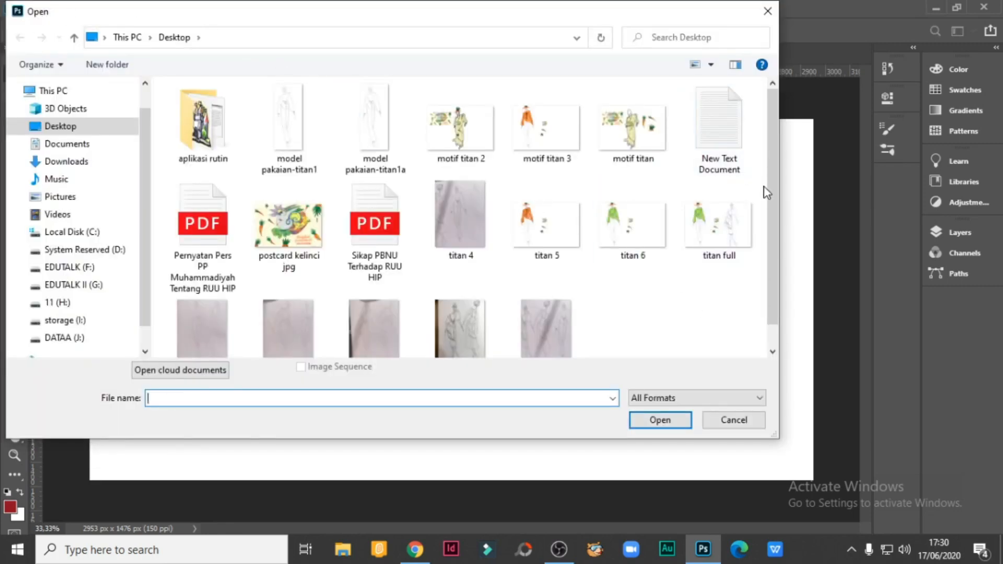
pyautogui.scroll(-1, 775, 205)
pyautogui.click(300, 225)
pyautogui.click(664, 422)
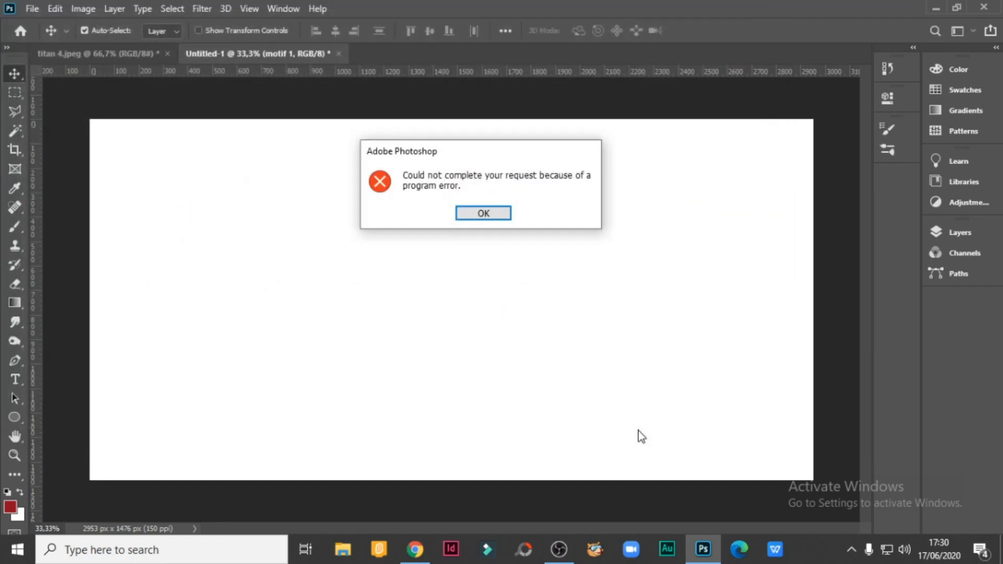
pyautogui.click(490, 212)
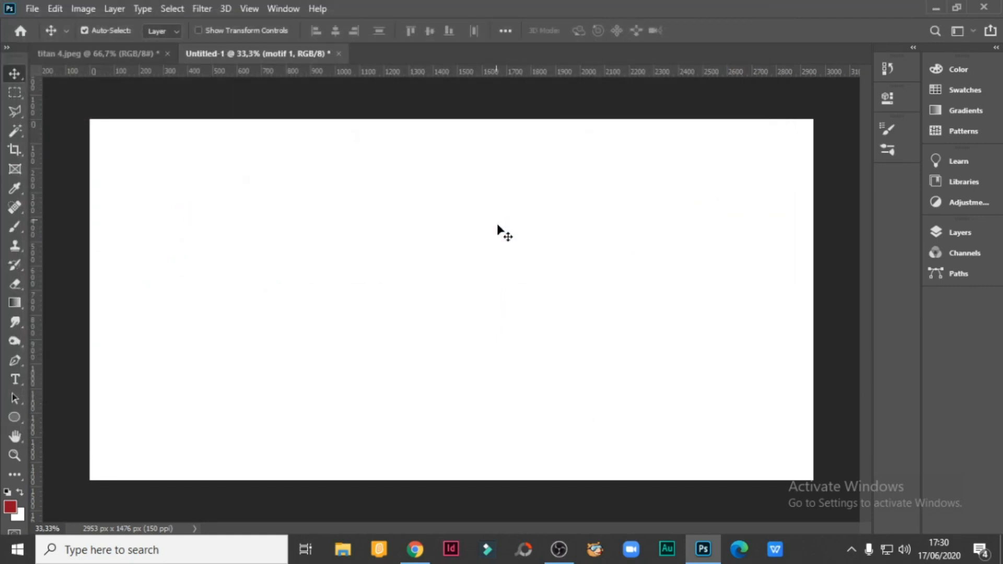
# Step: Open the image "Screenshot (556)" from the Screenshots folder in Pictures
pyautogui.click(31, 7)
pyautogui.click(49, 39)
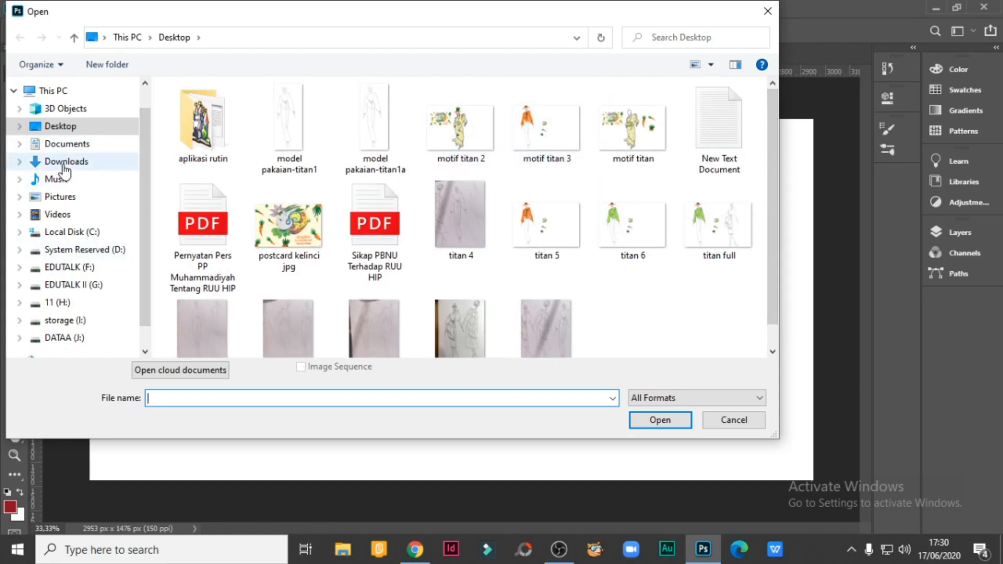
pyautogui.click(62, 202)
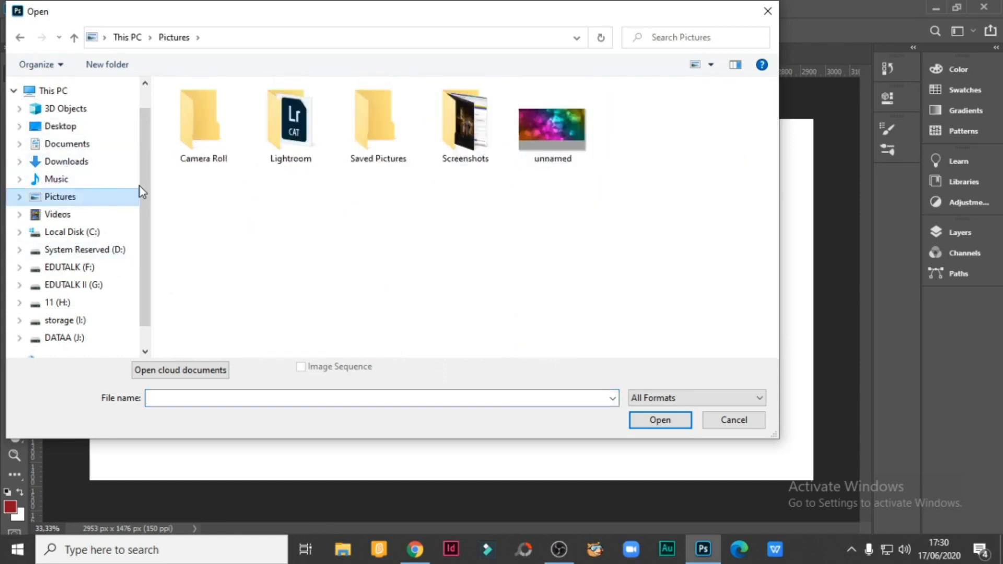
pyautogui.click(451, 137)
pyautogui.doubleClick(450, 136)
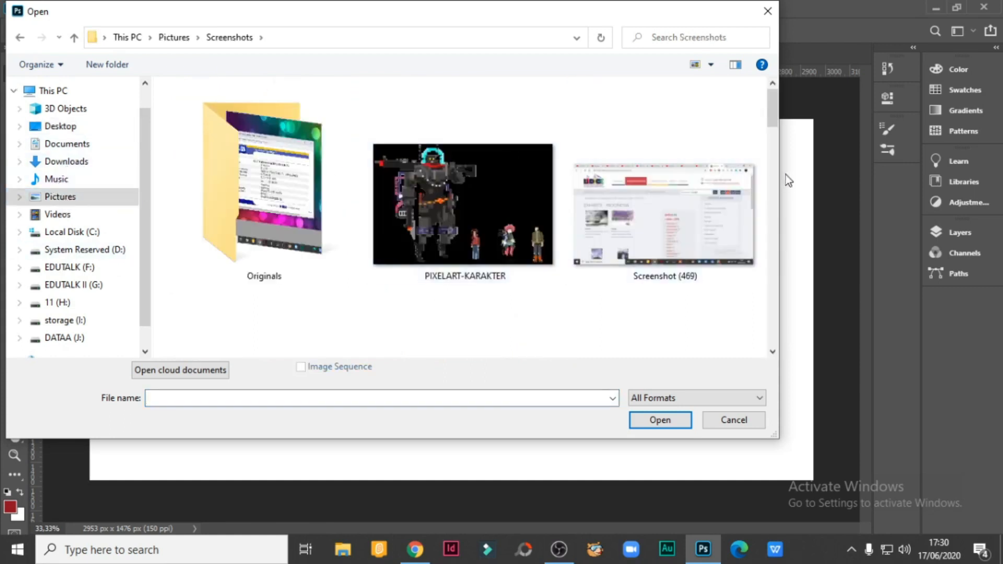
pyautogui.moveTo(773, 110); pyautogui.dragTo(801, 369)
pyautogui.scroll(3, 456, 269)
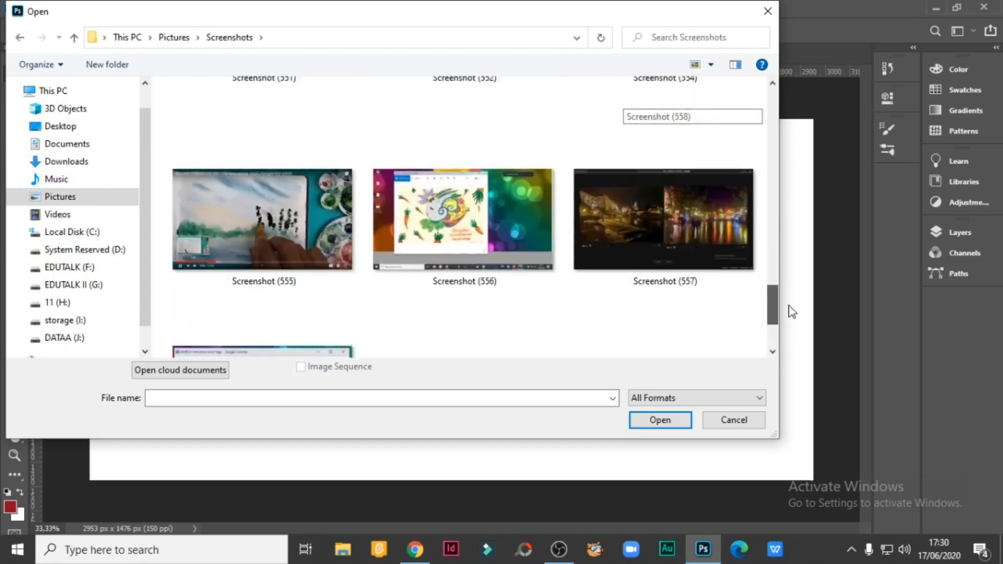
pyautogui.click(457, 270)
pyautogui.click(659, 420)
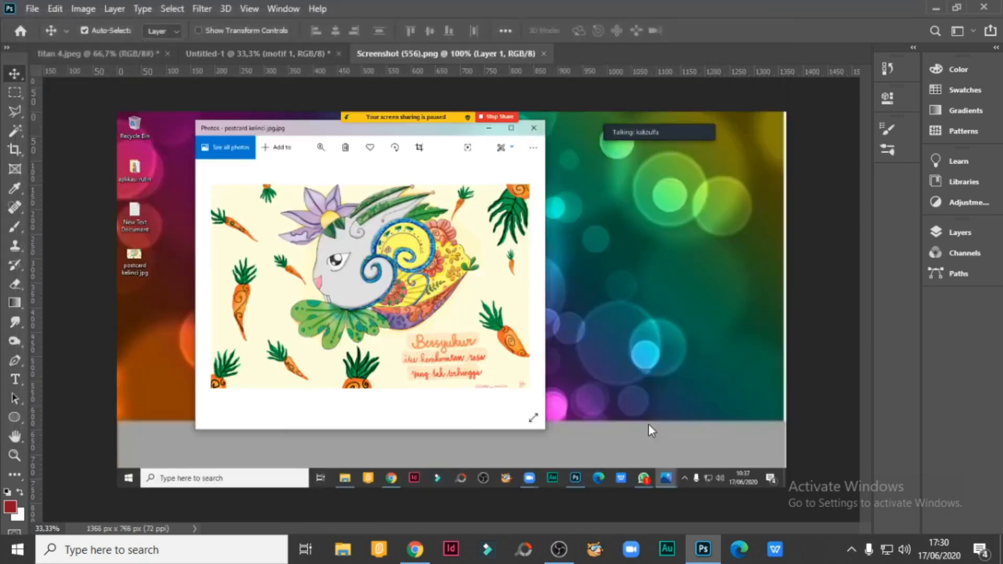
# Step: Crop the screenshot down to just the rabbit and carrot illustration
pyautogui.click(15, 150)
pyautogui.moveTo(121, 113); pyautogui.dragTo(168, 147)
pyautogui.moveTo(741, 455); pyautogui.dragTo(616, 408)
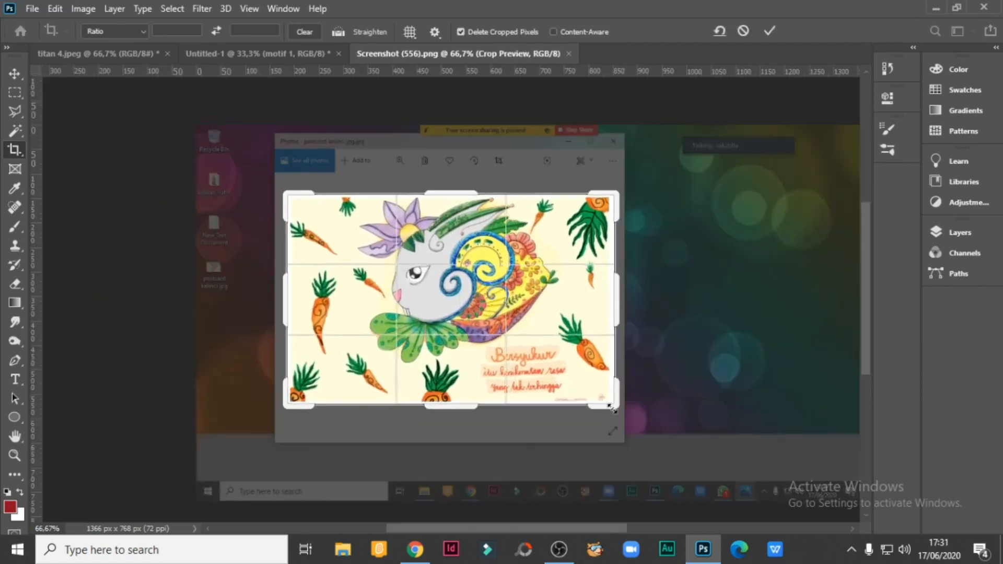
pyautogui.press('Return')
pyautogui.click(14, 454)
pyautogui.click(375, 360)
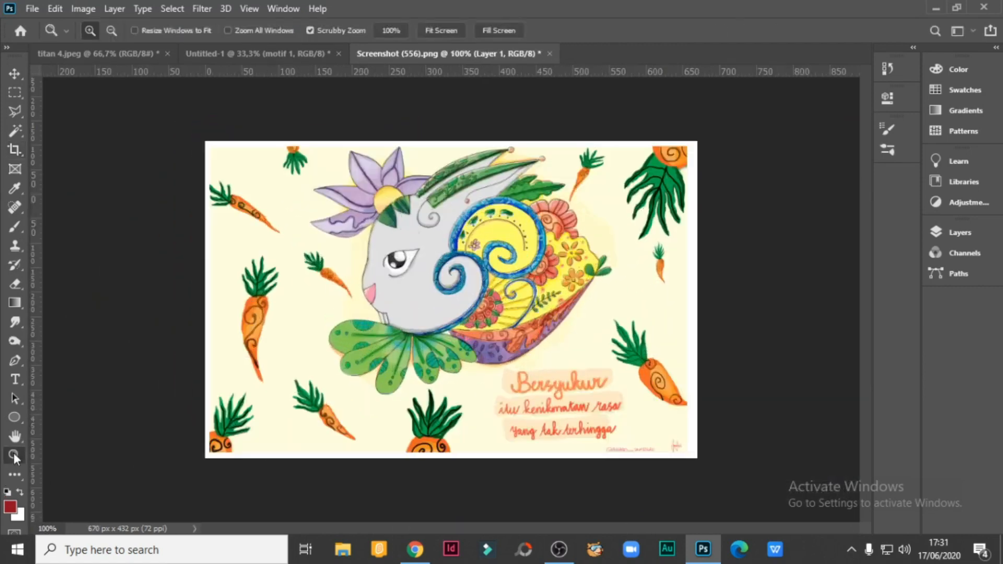
# Step: Outline the large upright carrot beside the rabbit with the Polygonal Lasso and copy it into the upper-left area of the Untitled-1 canvas
pyautogui.click(12, 75)
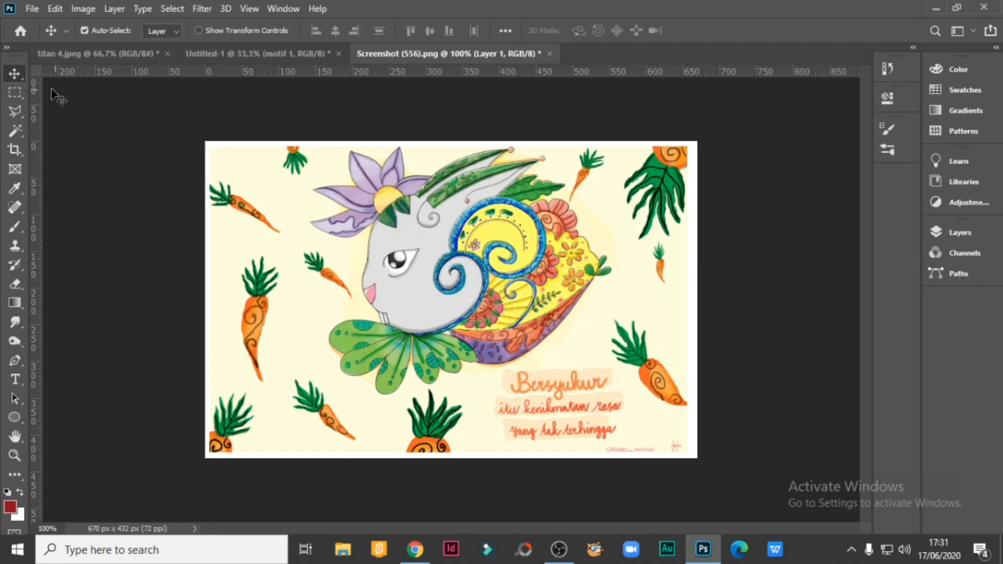
pyautogui.click(12, 112)
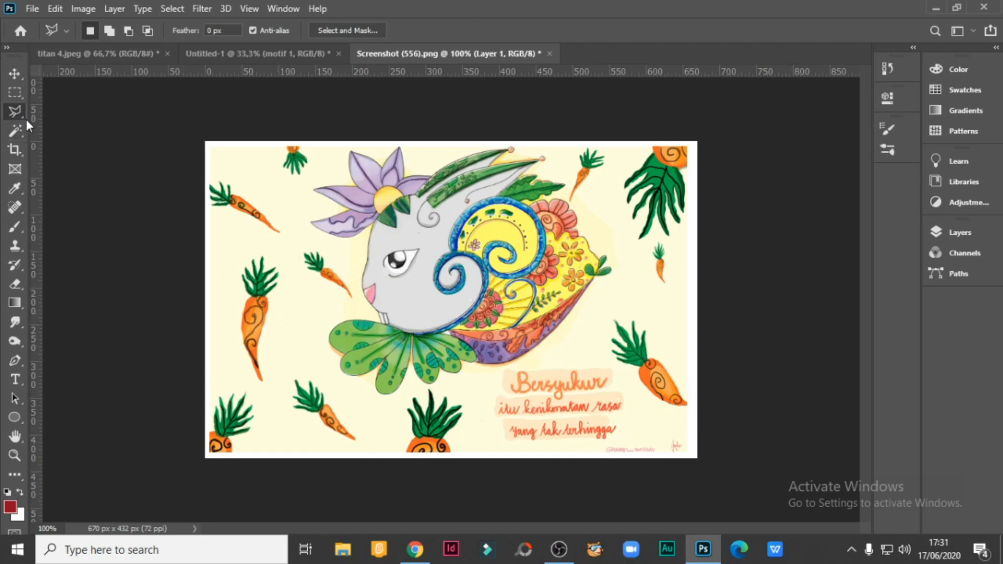
pyautogui.click(256, 386)
pyautogui.click(222, 305)
pyautogui.click(228, 260)
pyautogui.click(249, 245)
pyautogui.click(281, 254)
pyautogui.click(290, 280)
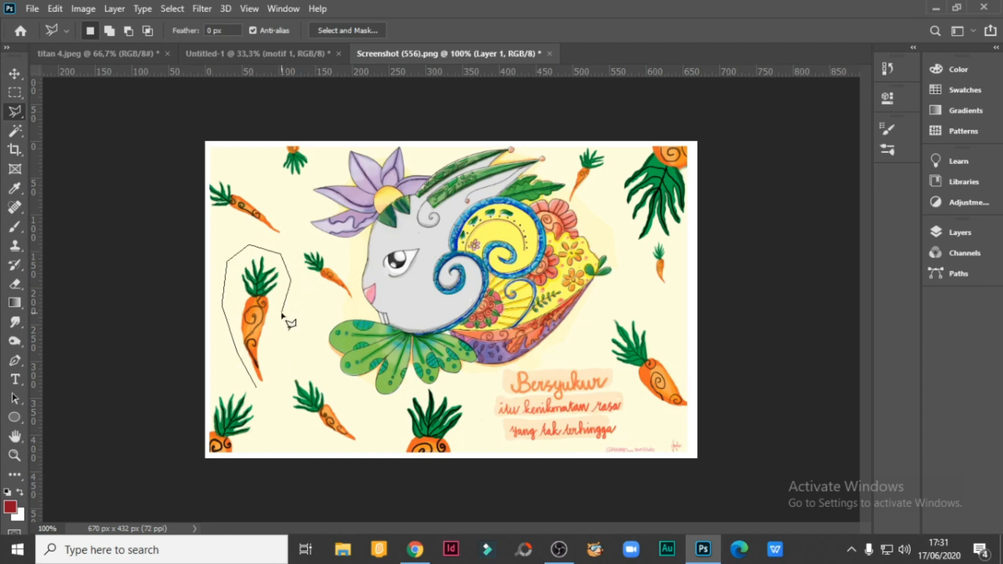
pyautogui.click(272, 345)
pyautogui.click(271, 387)
pyautogui.click(261, 395)
pyautogui.click(15, 73)
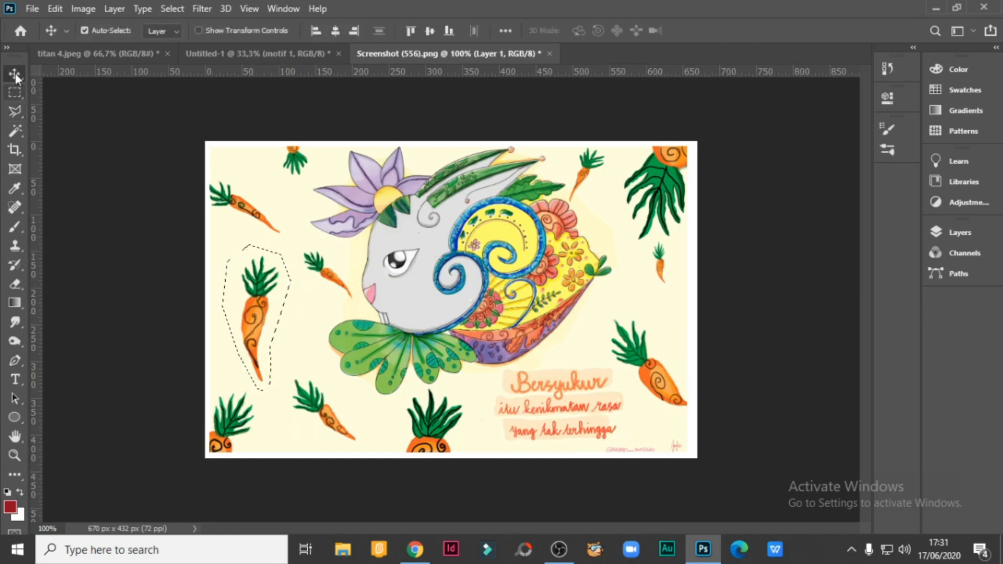
pyautogui.moveTo(253, 314)
pyautogui.mouseDown()
pyautogui.moveTo(237, 244)
pyautogui.moveTo(198, 182)
pyautogui.moveTo(157, 130)
pyautogui.moveTo(79, 79)
pyautogui.moveTo(68, 52)
pyautogui.moveTo(77, 57)
pyautogui.mouseUp()
pyautogui.moveTo(191, 62); pyautogui.dragTo(185, 227)
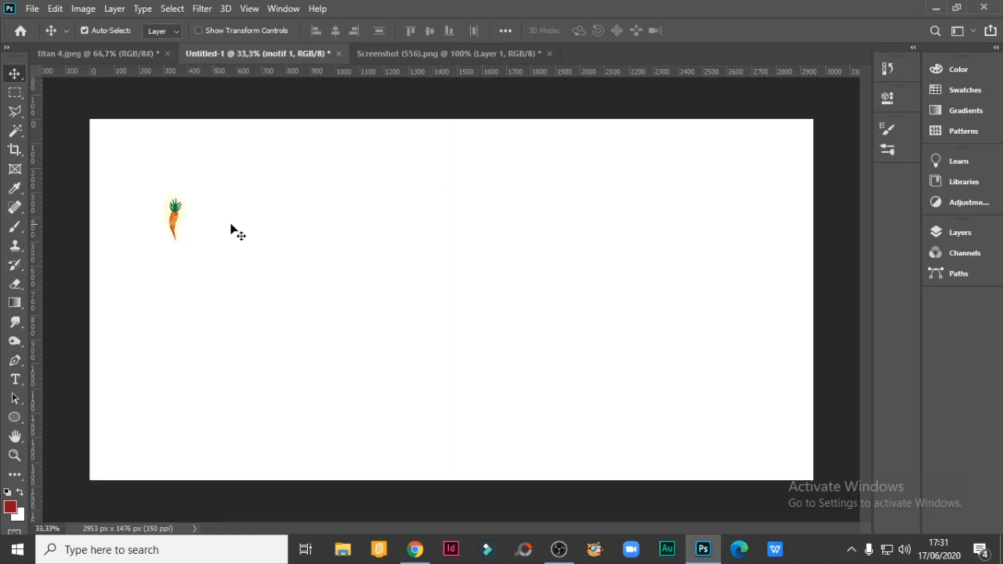
# Step: Outline the slanted carrot beside the lettering with the Polygonal Lasso and copy it into Untitled-1, just right of the first carrot
pyautogui.click(392, 55)
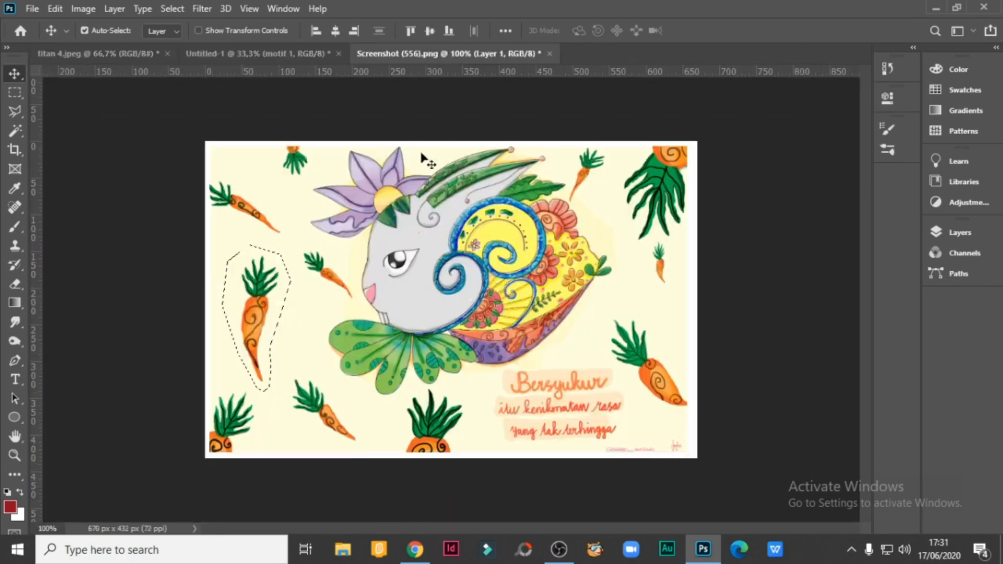
pyautogui.click(14, 111)
pyautogui.hotkey('ctrl', 'd')
pyautogui.click(669, 359)
pyautogui.click(653, 328)
pyautogui.click(623, 305)
pyautogui.click(605, 314)
pyautogui.click(602, 358)
pyautogui.click(625, 374)
pyautogui.click(642, 398)
pyautogui.click(664, 414)
pyautogui.click(686, 417)
pyautogui.click(689, 403)
pyautogui.click(670, 360)
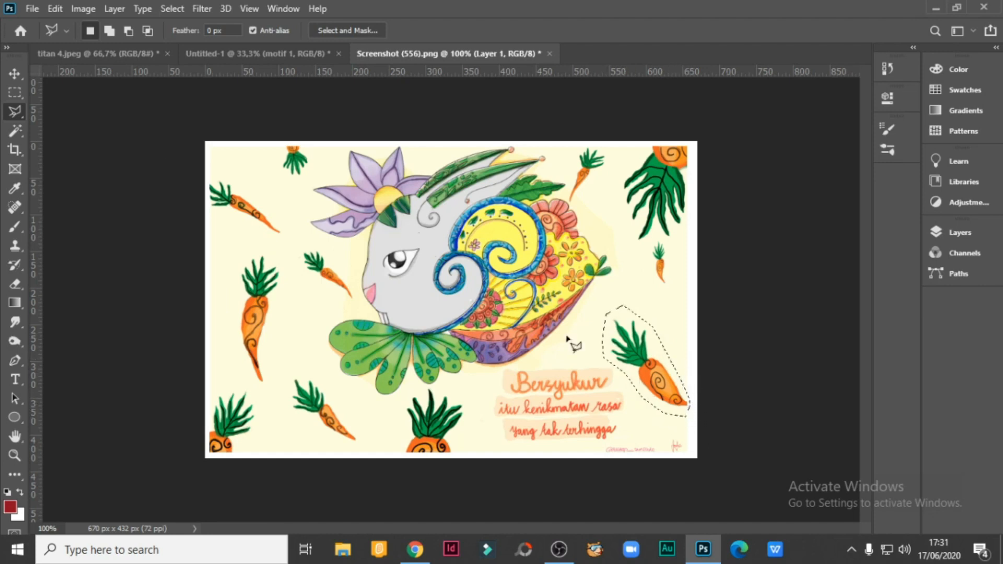
pyautogui.click(15, 73)
pyautogui.moveTo(632, 365)
pyautogui.mouseDown()
pyautogui.moveTo(332, 205)
pyautogui.moveTo(209, 112)
pyautogui.moveTo(211, 59)
pyautogui.moveTo(278, 208)
pyautogui.moveTo(245, 231)
pyautogui.mouseUp()
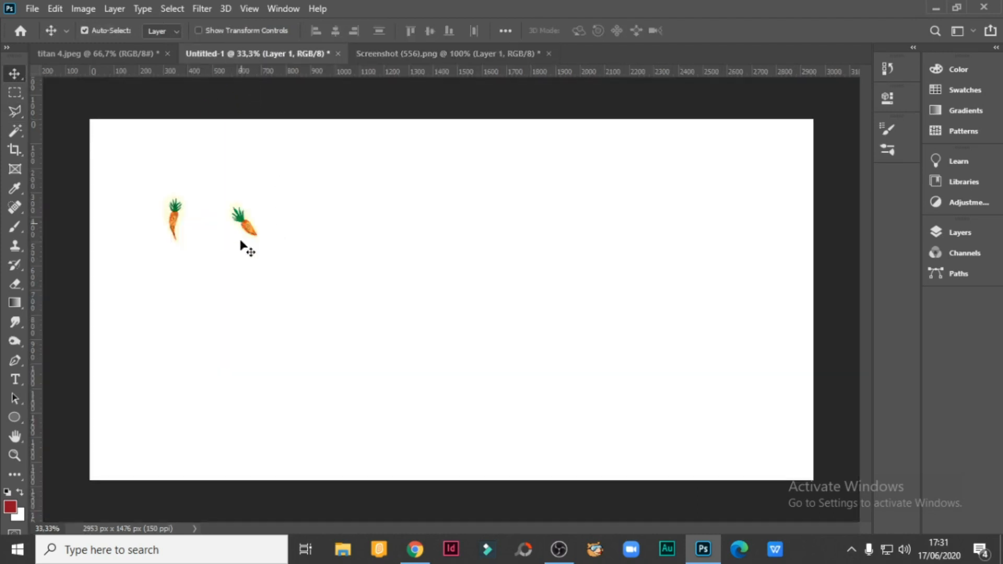
# Step: Outline the leafy carrot top at the illustration's bottom center with the Polygonal Lasso and copy it into Untitled-1, right of the second carrot
pyautogui.click(374, 52)
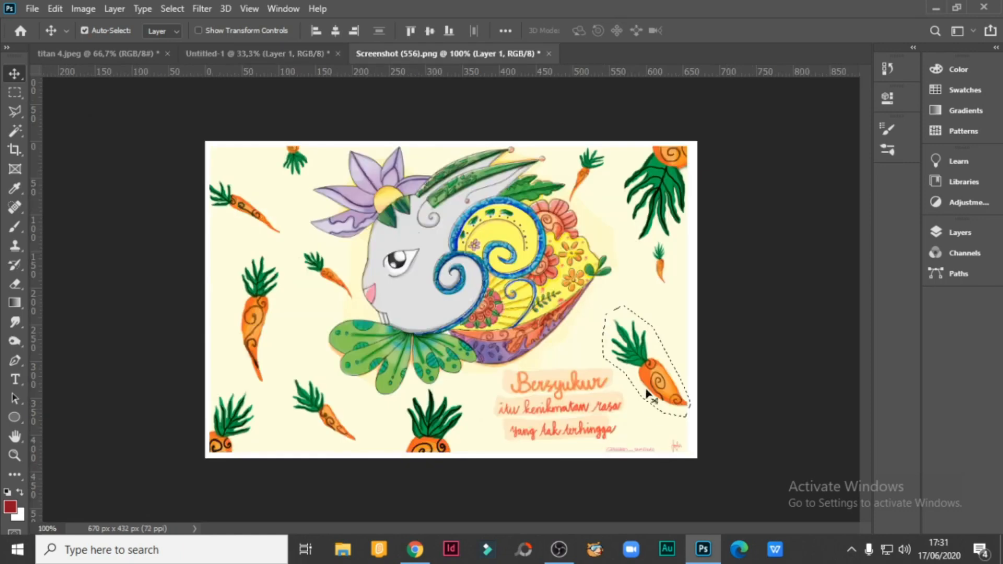
pyautogui.click(14, 111)
pyautogui.click(456, 450)
pyautogui.moveTo(467, 412)
pyautogui.mouseDown()
pyautogui.moveTo(444, 388)
pyautogui.moveTo(422, 390)
pyautogui.moveTo(399, 412)
pyautogui.moveTo(403, 463)
pyautogui.moveTo(459, 454)
pyautogui.mouseUp()
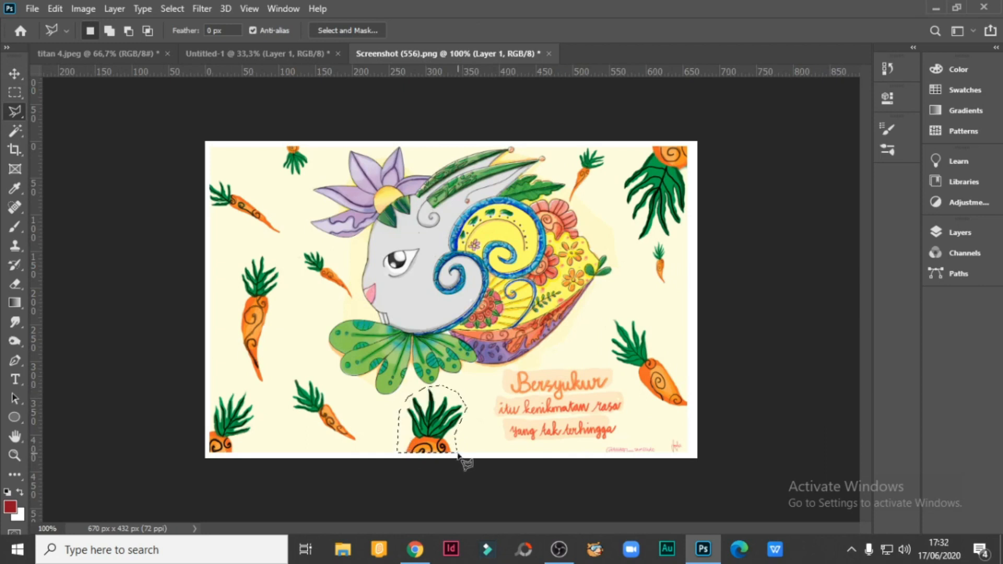
pyautogui.click(14, 76)
pyautogui.moveTo(446, 423); pyautogui.dragTo(330, 236)
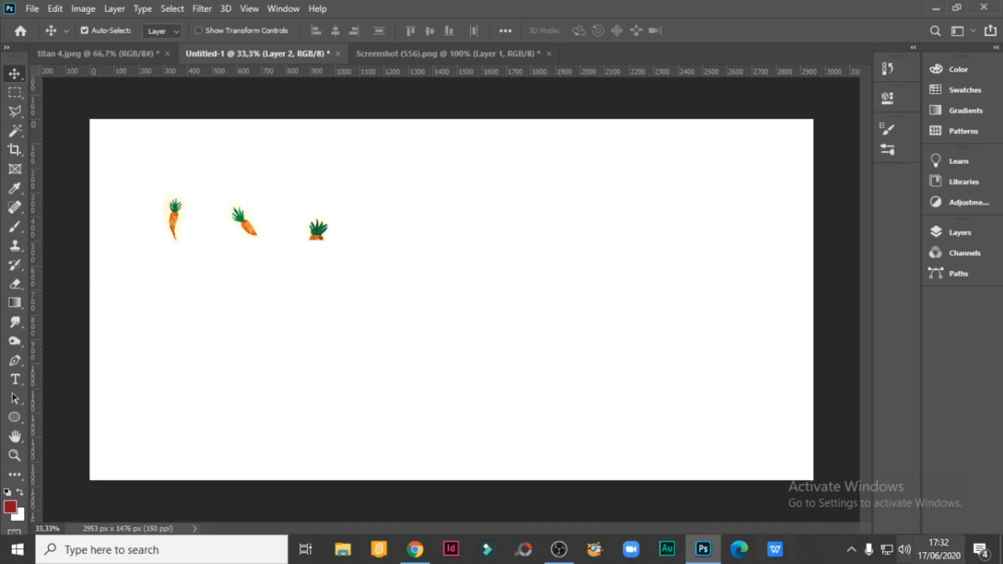
# Step: Show the layer list and toggle the three carrot layers off and back on to check which carrot each one holds
pyautogui.click(950, 235)
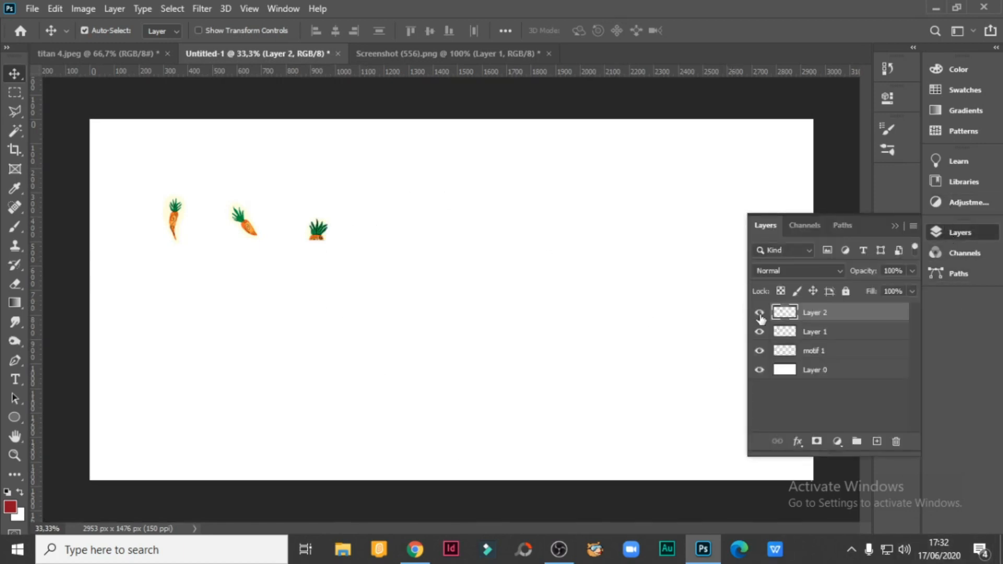
pyautogui.click(759, 313)
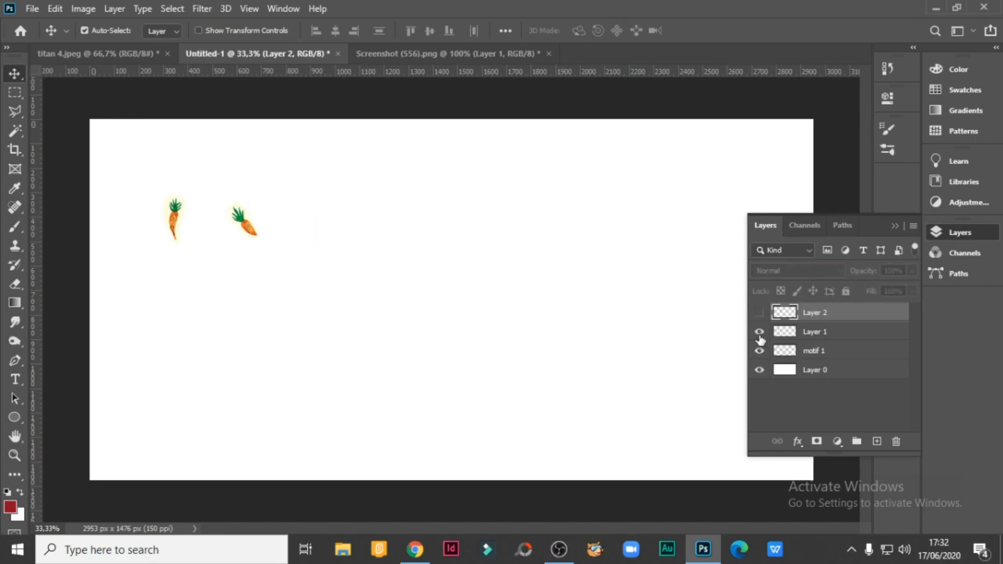
pyautogui.click(760, 332)
pyautogui.click(760, 351)
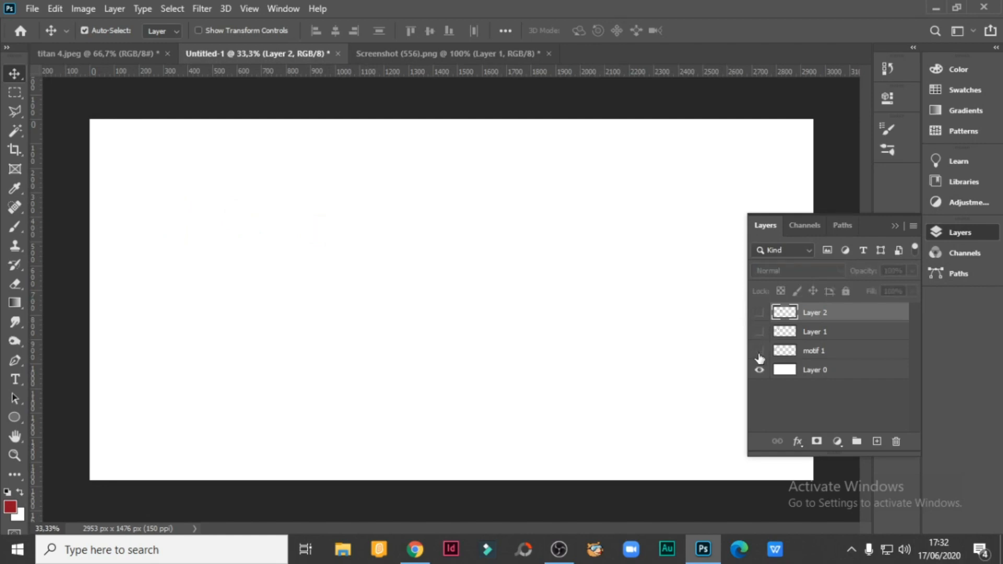
pyautogui.click(760, 332)
pyautogui.click(759, 313)
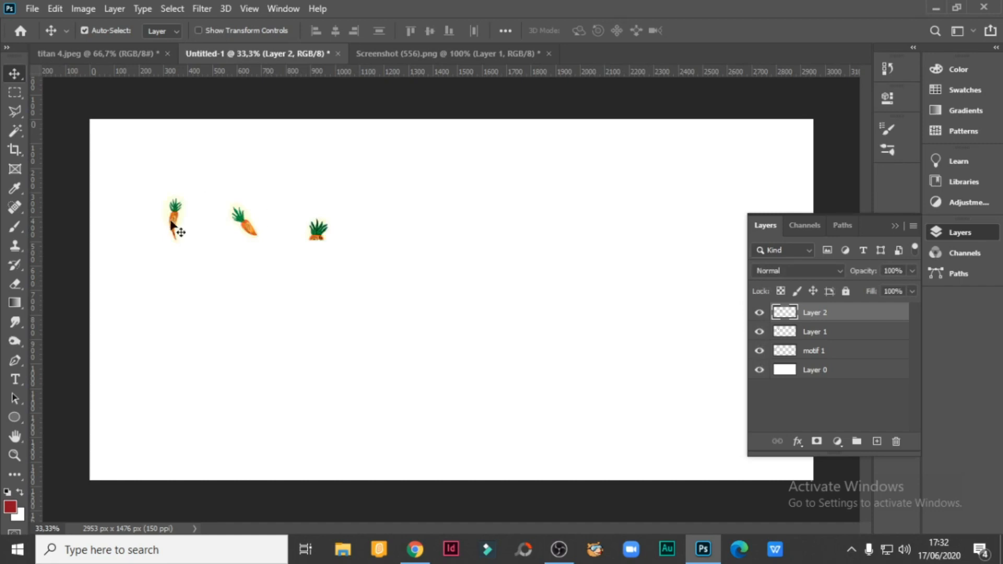
# Step: Outline the small slanted carrot at the illustration's lower left with the Polygonal Lasso and copy it into Untitled-1, right of the leafy carrot top
pyautogui.click(370, 54)
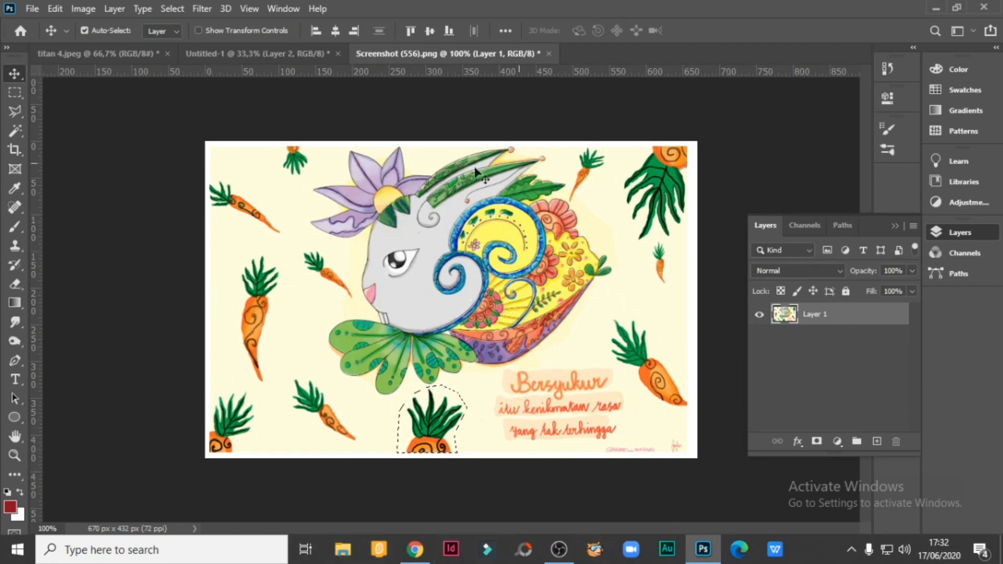
pyautogui.click(16, 111)
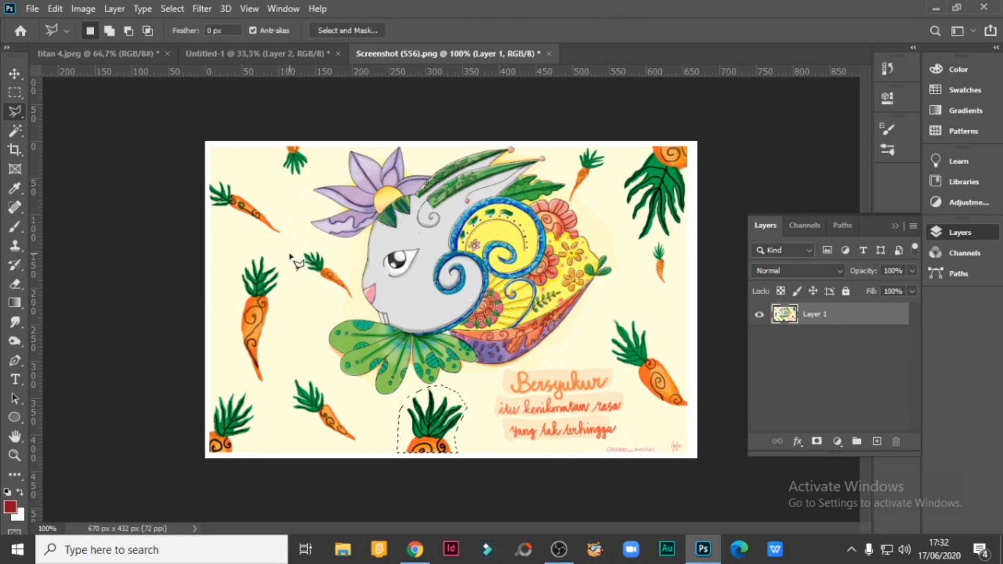
pyautogui.click(286, 389)
pyautogui.click(295, 369)
pyautogui.click(317, 372)
pyautogui.click(363, 445)
pyautogui.click(281, 405)
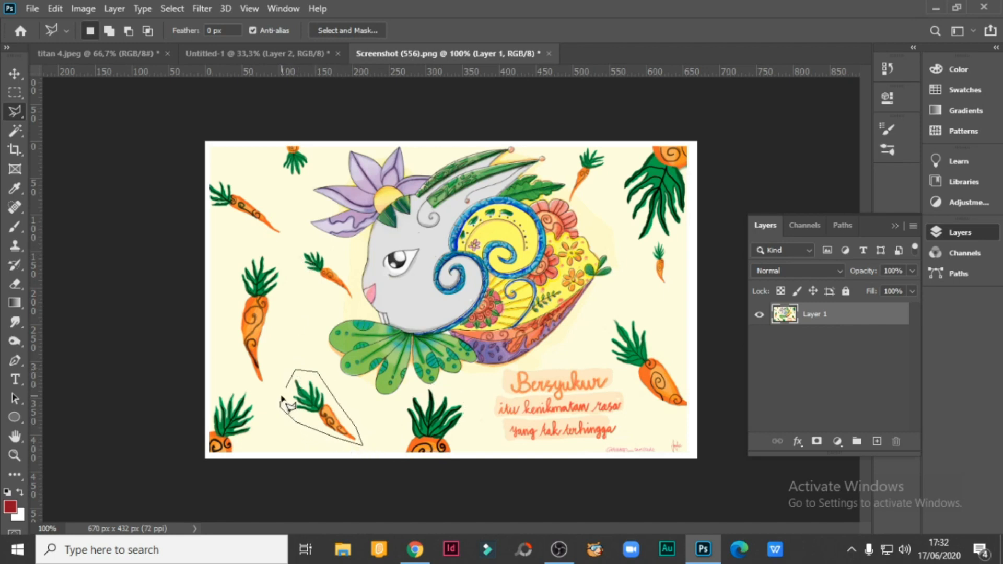
pyautogui.click(286, 387)
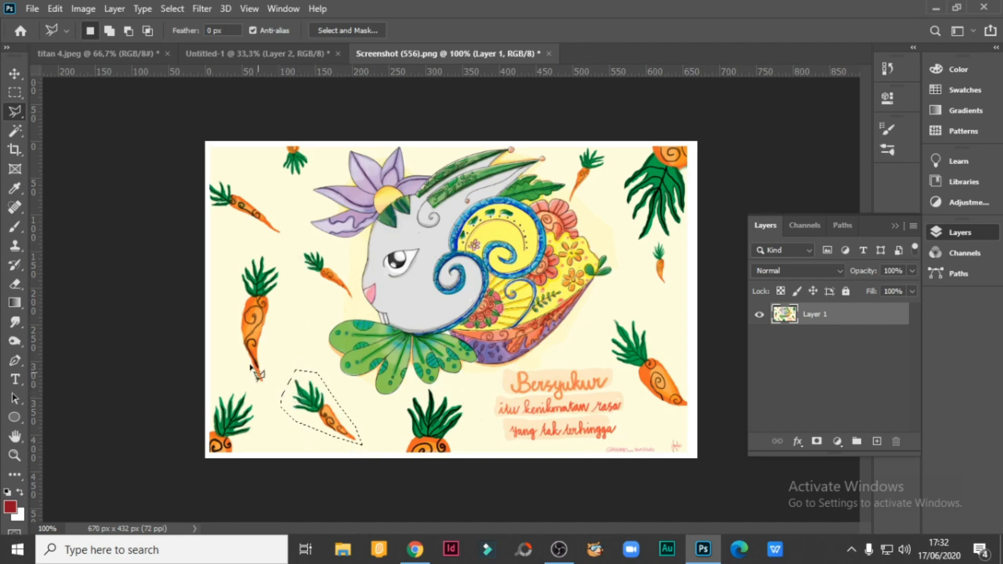
pyautogui.click(14, 73)
pyautogui.moveTo(295, 393); pyautogui.dragTo(366, 220)
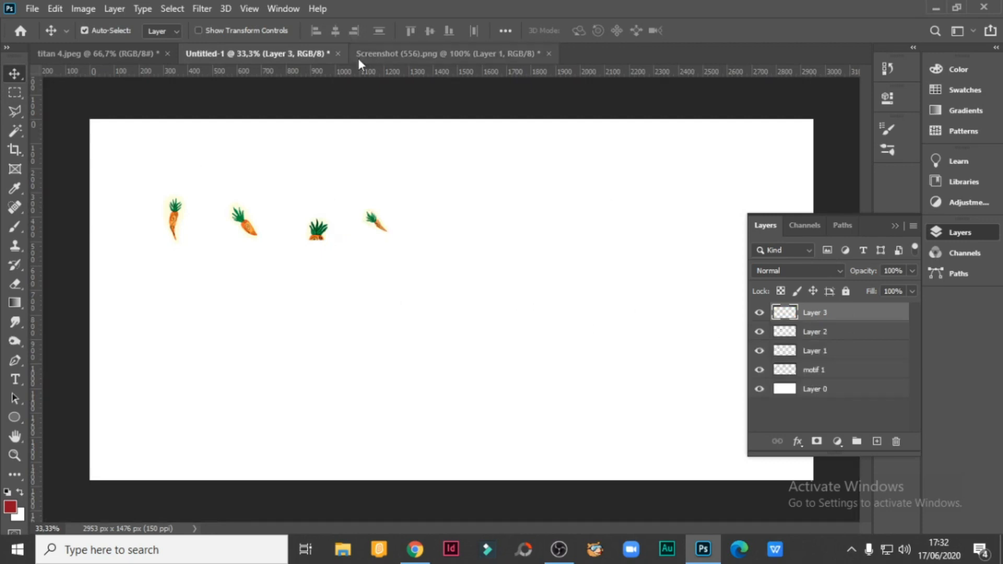
# Step: Close the rabbit illustration screenshot document without saving its changes
pyautogui.click(381, 55)
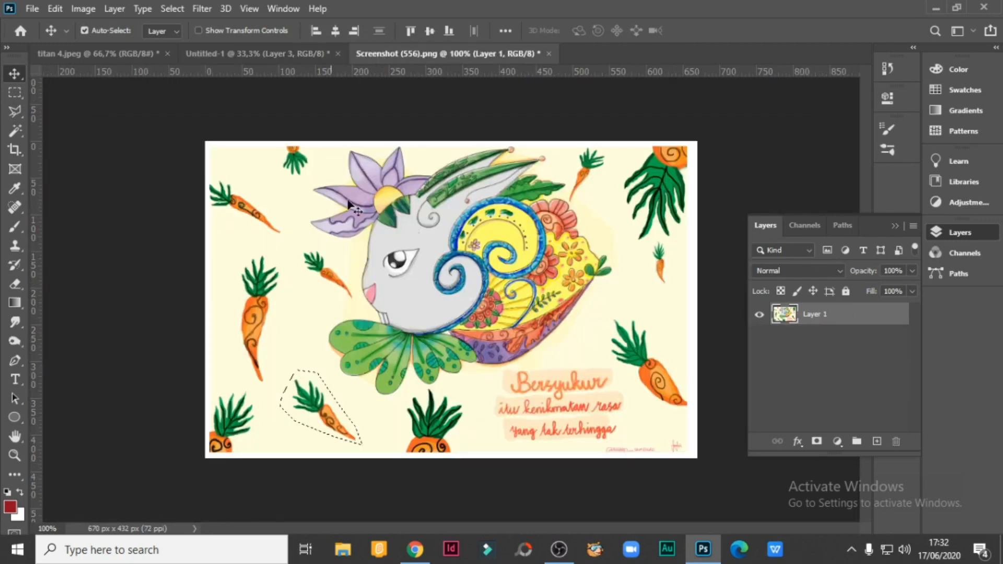
pyautogui.click(548, 54)
pyautogui.click(499, 212)
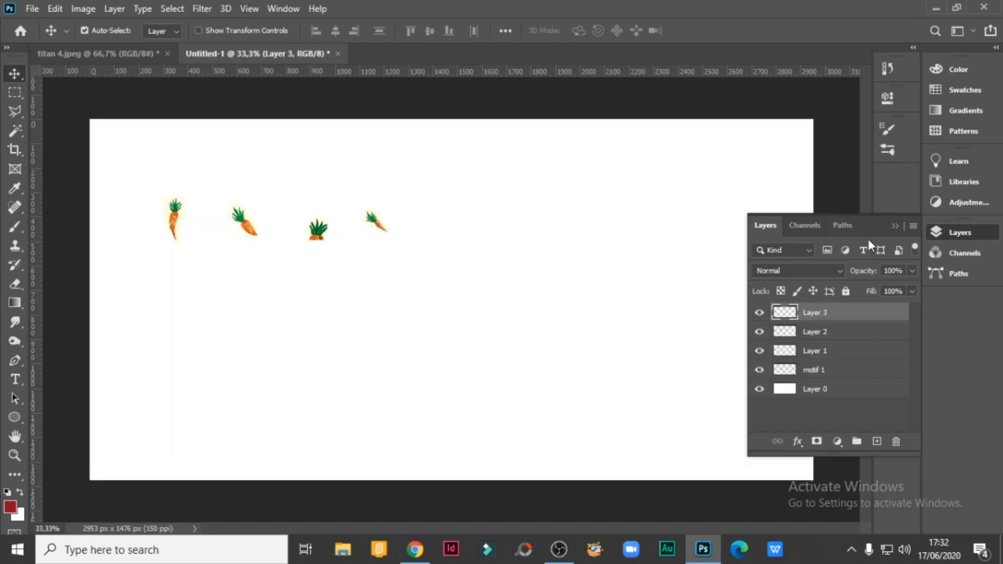
# Step: Move the leafy carrot top to the canvas's bottom-left edge and rename the motif 1 layer as wortel 1
pyautogui.moveTo(318, 232); pyautogui.dragTo(128, 478)
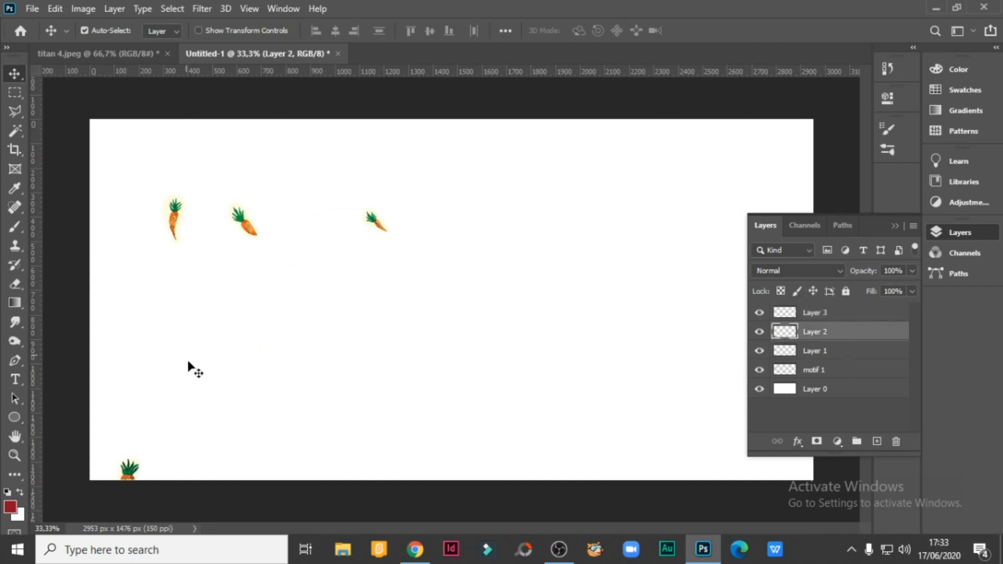
pyautogui.click(759, 369)
pyautogui.click(759, 370)
pyautogui.click(814, 372)
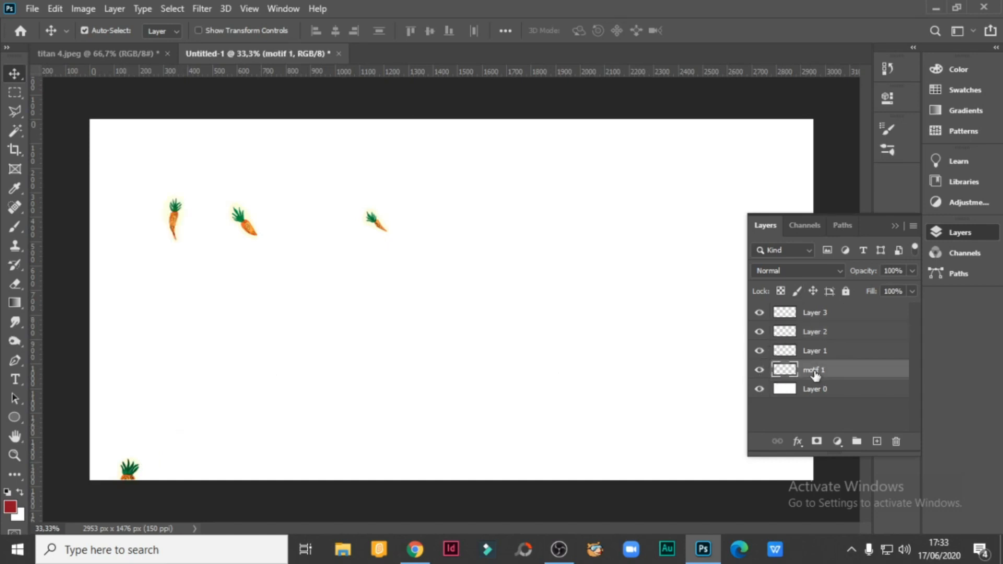
pyautogui.doubleClick(814, 371)
pyautogui.write('wortel 1')
pyautogui.press('Return')
# Step: Move the upright carrot toward the canvas's upper-left corner and rename Layer 1 as wortel 2
pyautogui.click(759, 370)
pyautogui.click(759, 370)
pyautogui.moveTo(175, 216); pyautogui.dragTo(133, 175)
pyautogui.click(759, 351)
pyautogui.click(759, 350)
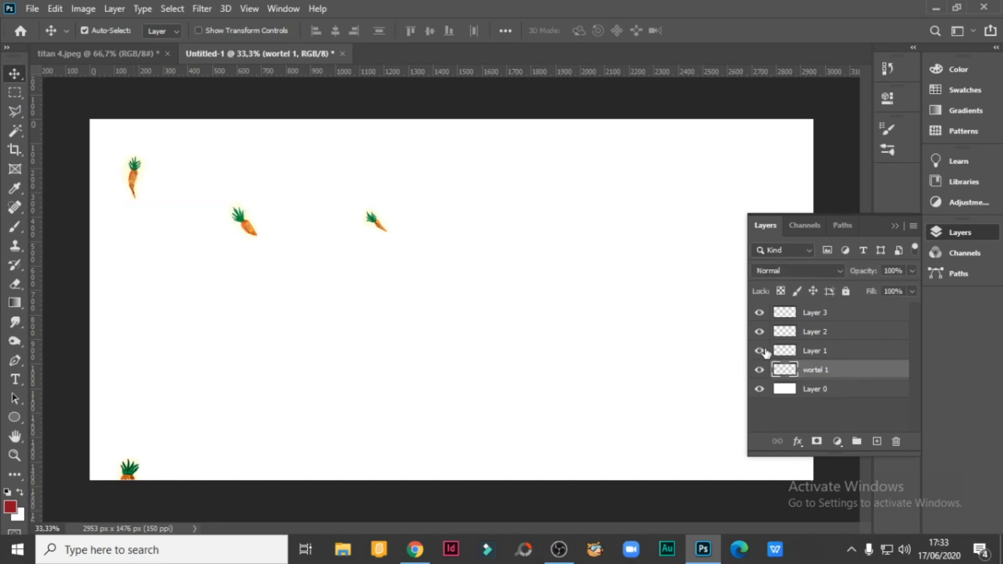
pyautogui.doubleClick(815, 351)
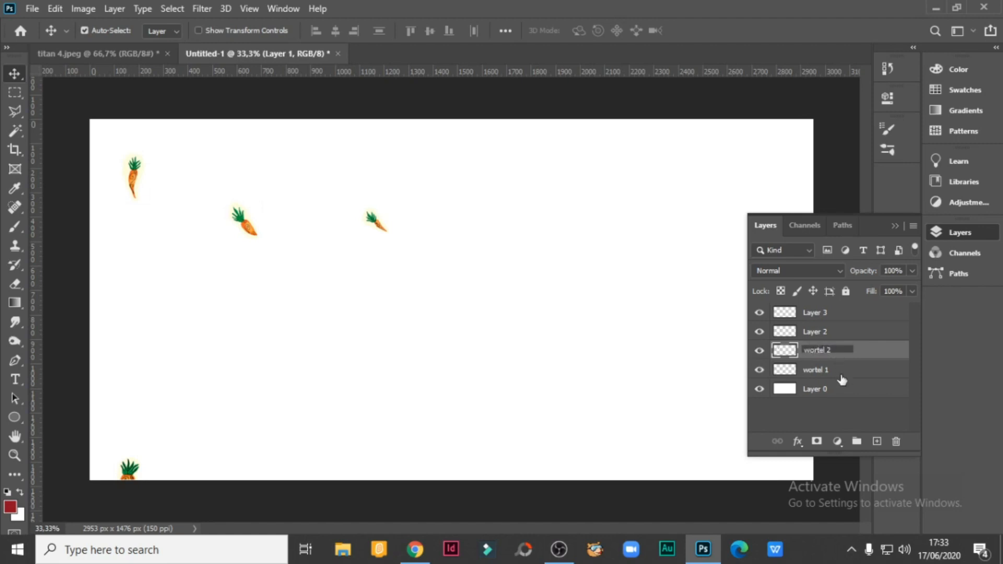
pyautogui.press('Return')
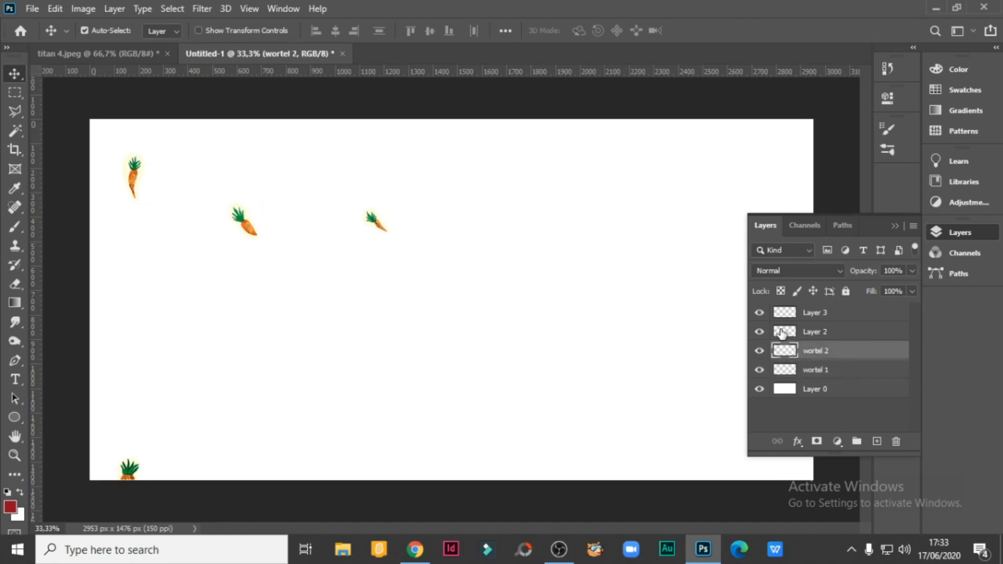
# Step: Rename Layer 2 as wortel 3 and Layer 3 as wortel 4
pyautogui.click(782, 333)
pyautogui.doubleClick(815, 330)
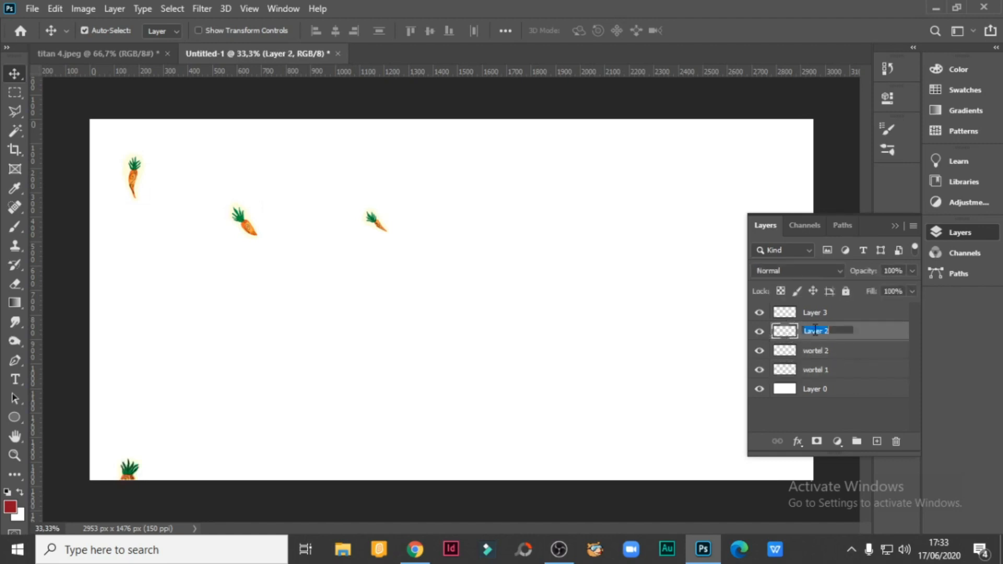
pyautogui.write('wortel 3')
pyautogui.click(782, 317)
pyautogui.click(760, 314)
pyautogui.click(760, 314)
pyautogui.doubleClick(816, 313)
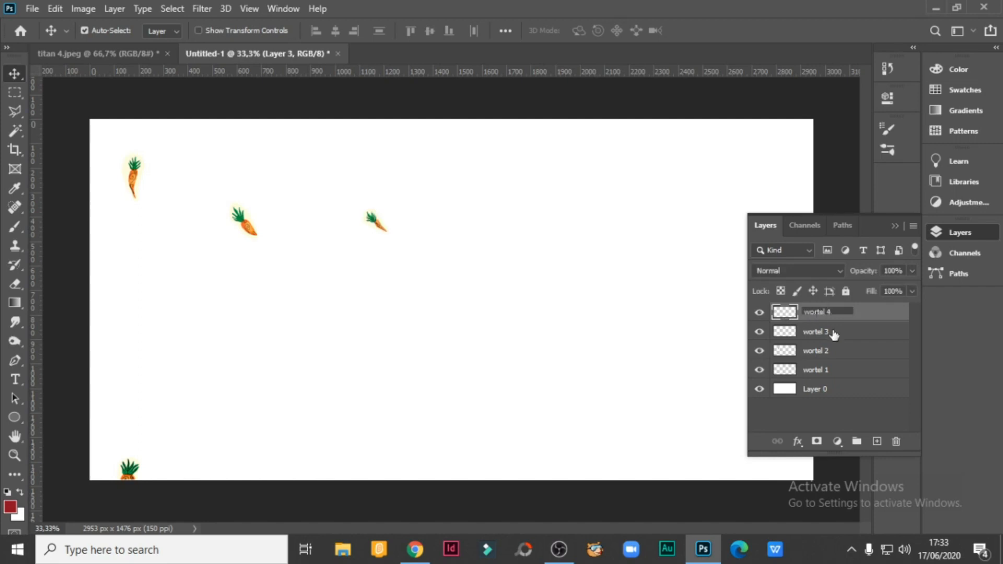
pyautogui.click(856, 396)
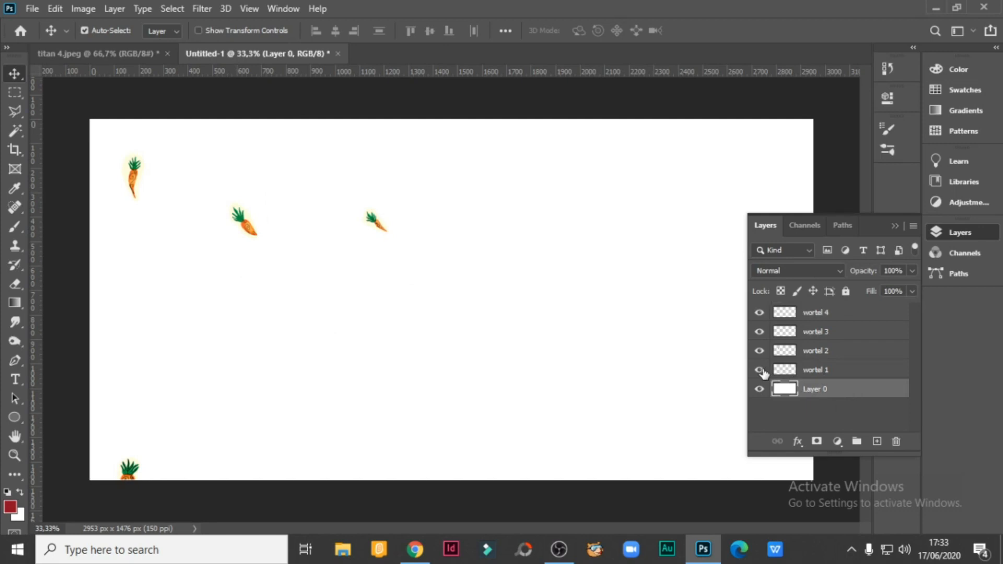
# Step: Arrange the carrots in an evenly spaced column along the canvas's left edge: small slanted, upright, large slanted, and leafy top at the bottom
pyautogui.click(760, 351)
pyautogui.click(760, 351)
pyautogui.click(788, 350)
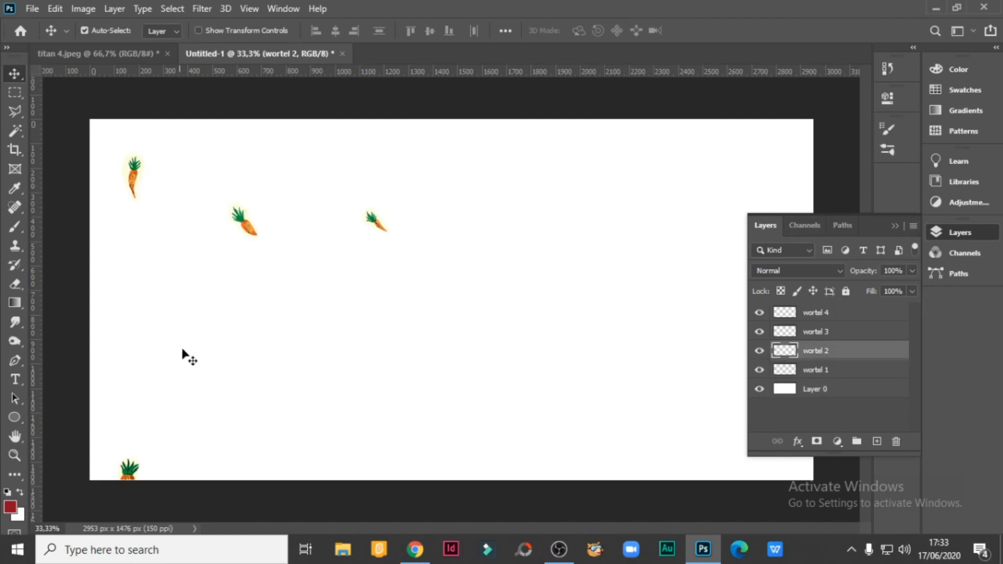
pyautogui.moveTo(127, 472)
pyautogui.mouseDown()
pyautogui.moveTo(121, 466)
pyautogui.moveTo(121, 476)
pyautogui.mouseUp()
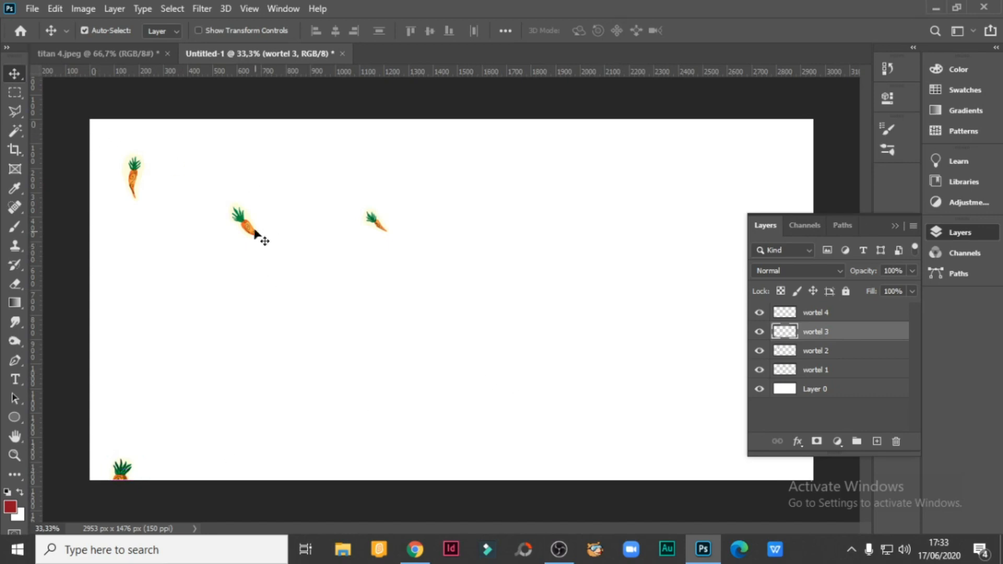
pyautogui.moveTo(256, 235); pyautogui.dragTo(132, 370)
pyautogui.moveTo(123, 175); pyautogui.dragTo(116, 253)
pyautogui.moveTo(383, 228); pyautogui.dragTo(127, 146)
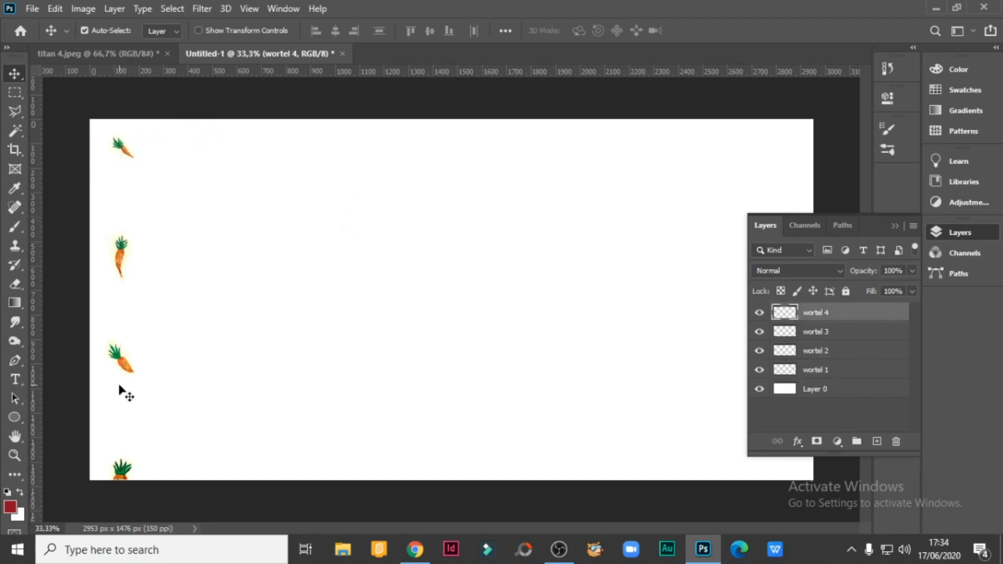
pyautogui.moveTo(121, 369); pyautogui.dragTo(125, 371)
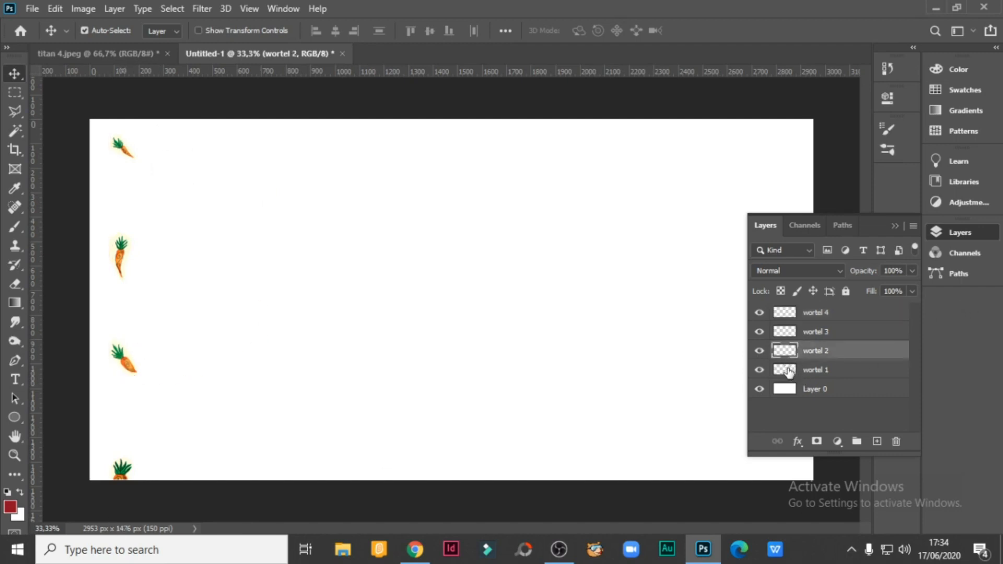
# Step: Merge the wortel 1, wortel 2, wortel 3 and wortel 4 layers into a single layer
pyautogui.click(788, 313)
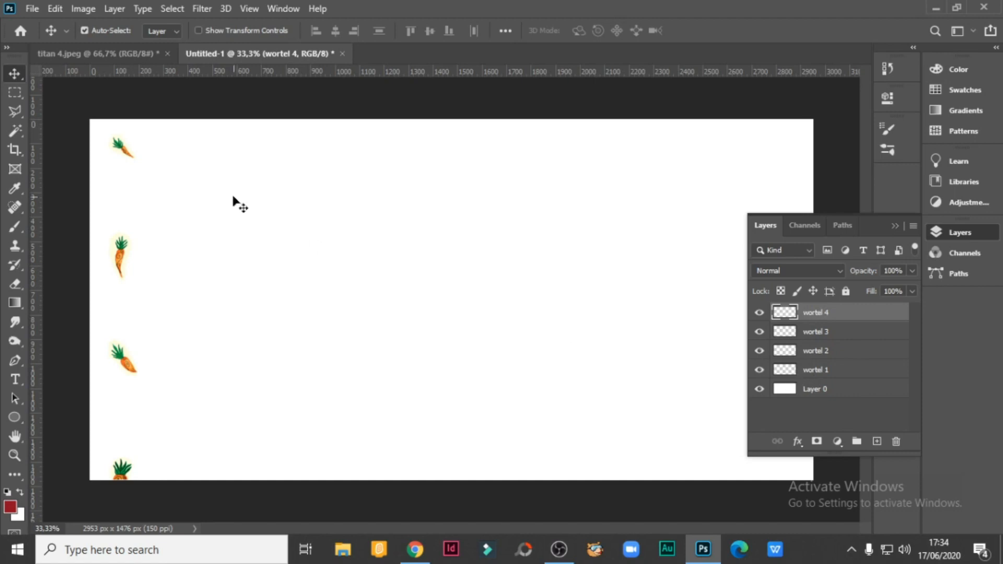
pyautogui.keyDown('ctrl'); pyautogui.click(817, 333); pyautogui.keyUp('ctrl')
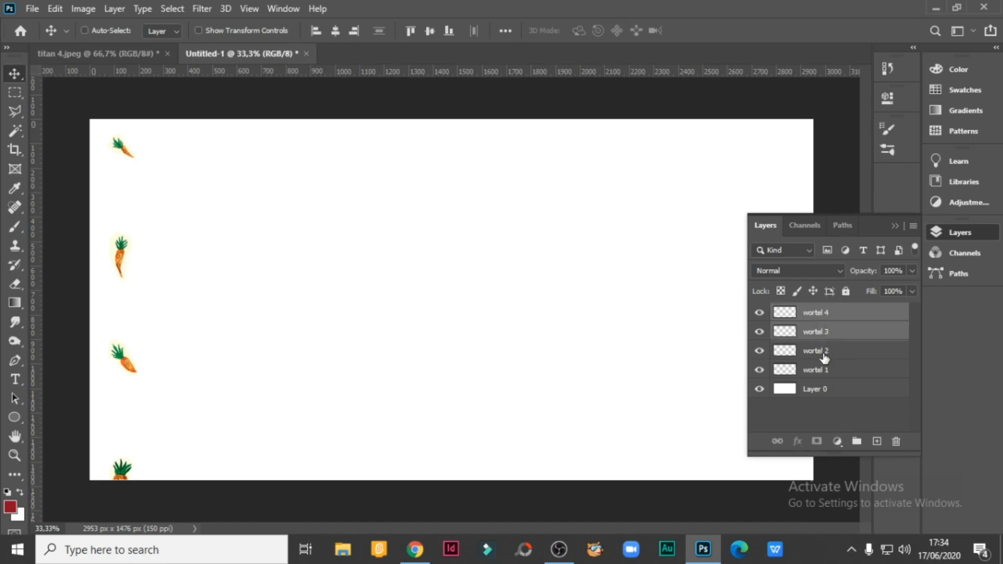
pyautogui.keyDown('ctrl'); pyautogui.click(819, 351); pyautogui.keyUp('ctrl')
pyautogui.keyDown('ctrl'); pyautogui.click(819, 370); pyautogui.keyUp('ctrl')
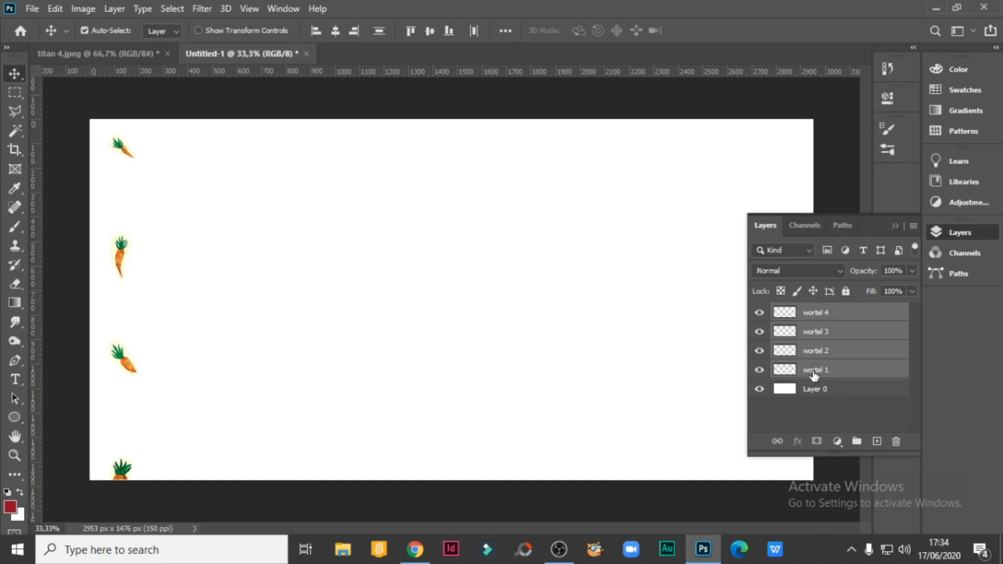
pyautogui.hotkey('ctrl', 'e')
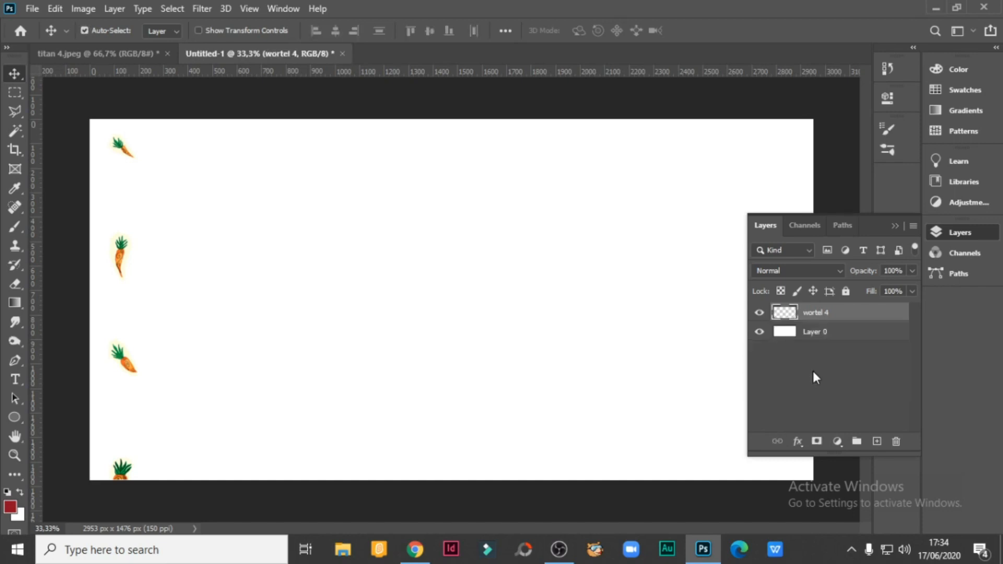
# Step: Duplicate the merged carrot column and place the copy to its right, shifted down so its carrots sit between the originals
pyautogui.click(760, 313)
pyautogui.click(759, 313)
pyautogui.moveTo(786, 316); pyautogui.dragTo(877, 443)
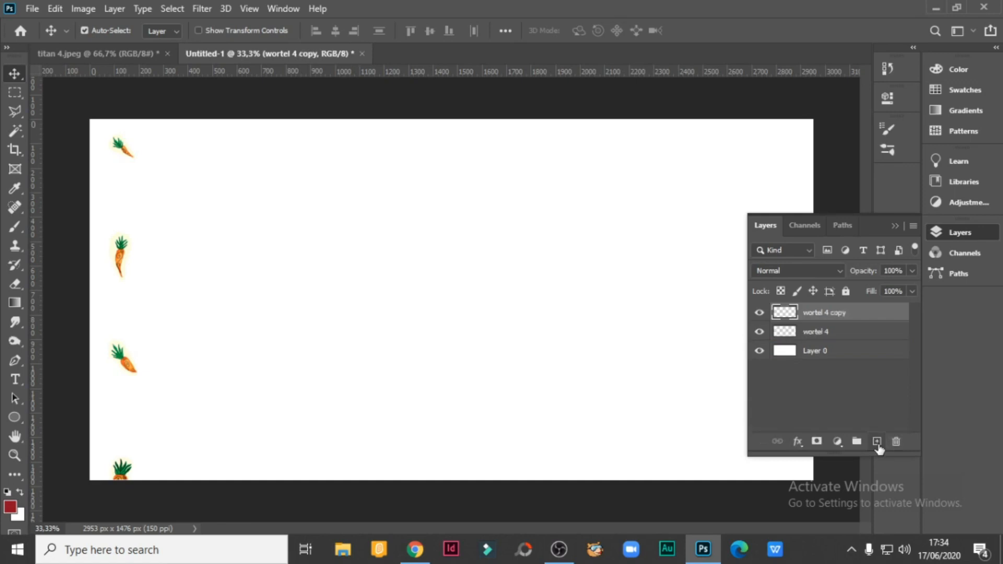
pyautogui.moveTo(131, 265); pyautogui.dragTo(187, 316)
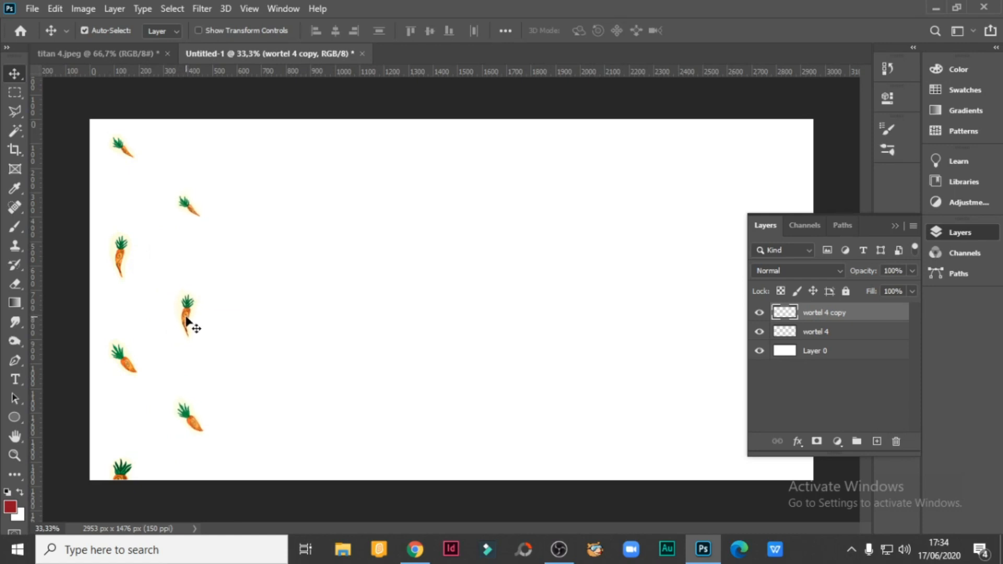
# Step: Duplicate the original wortel 4 column and place the copy as the third column, level with the first
pyautogui.click(790, 332)
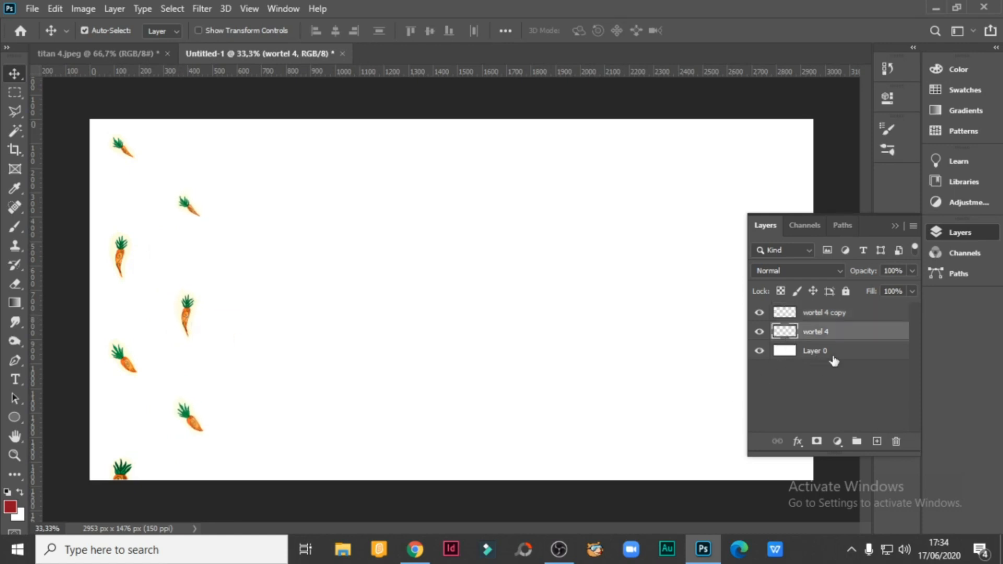
pyautogui.moveTo(780, 338); pyautogui.dragTo(875, 443)
pyautogui.moveTo(130, 266); pyautogui.dragTo(278, 273)
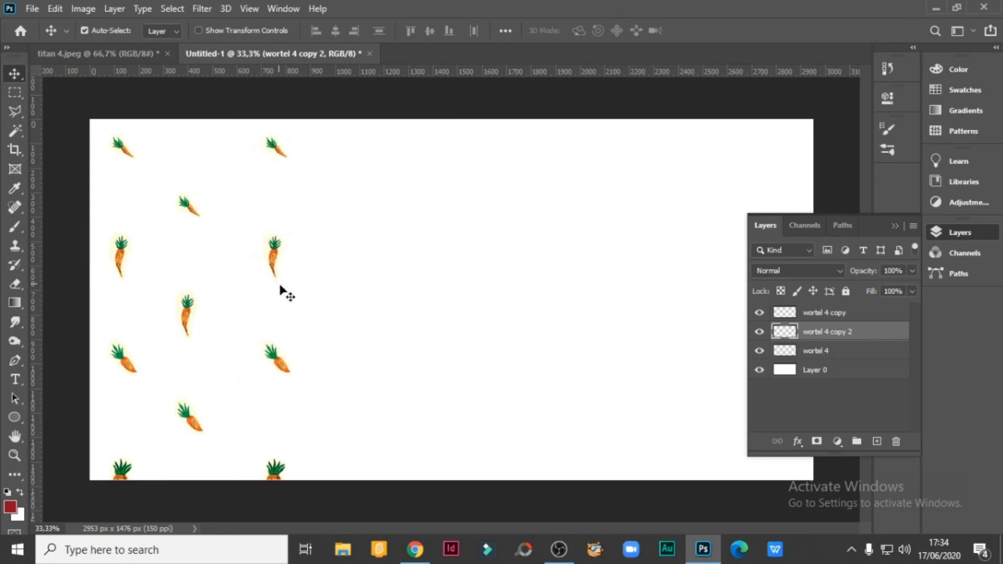
# Step: Duplicate the lowered second carrot column and place the copy as the fourth column at the same height
pyautogui.click(759, 313)
pyautogui.moveTo(781, 314); pyautogui.dragTo(877, 441)
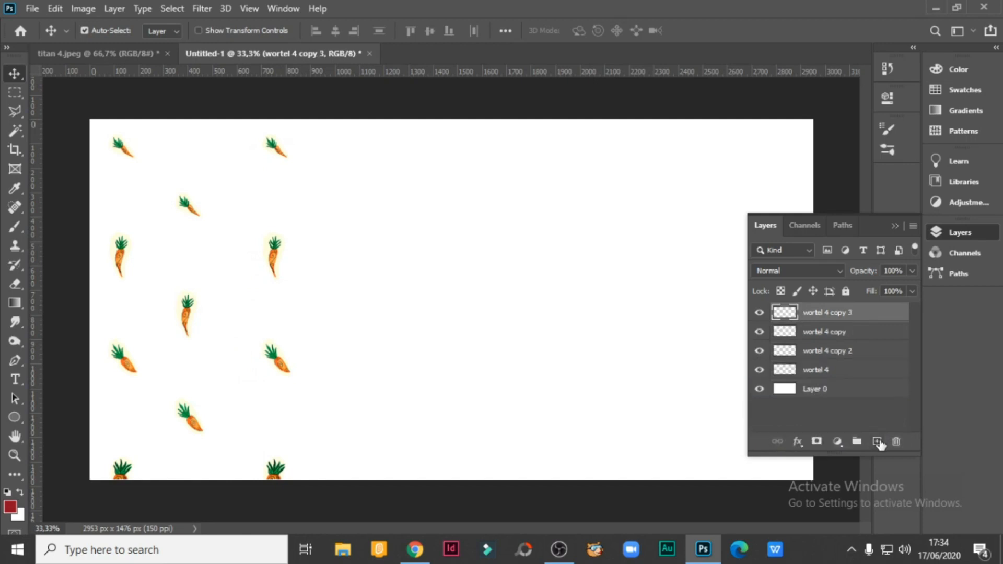
pyautogui.moveTo(192, 321); pyautogui.dragTo(361, 321)
pyautogui.click(548, 343)
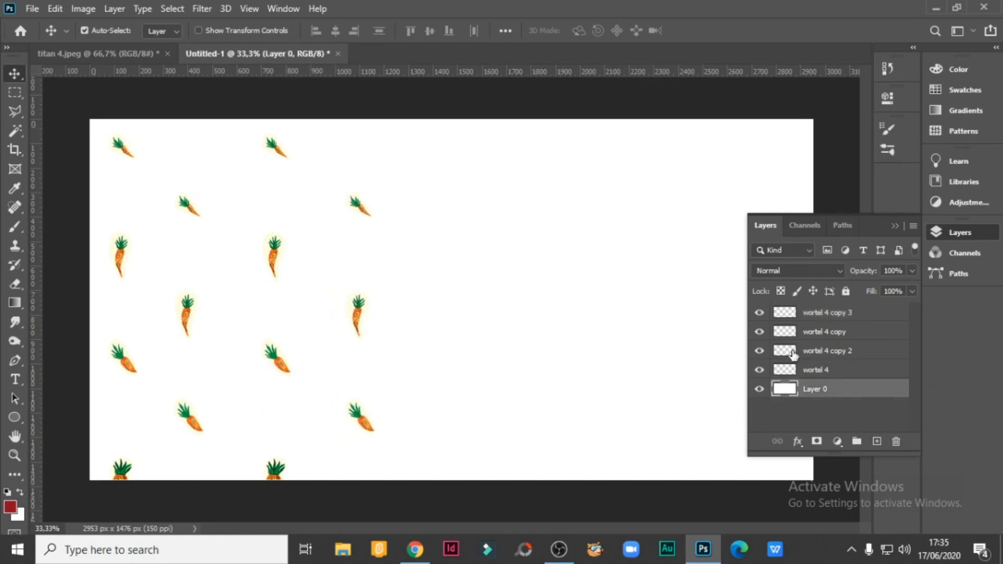
# Step: Merge the four carrot column layers above Layer 0 into a single layer and clear the leftover carrot selection
pyautogui.click(783, 317)
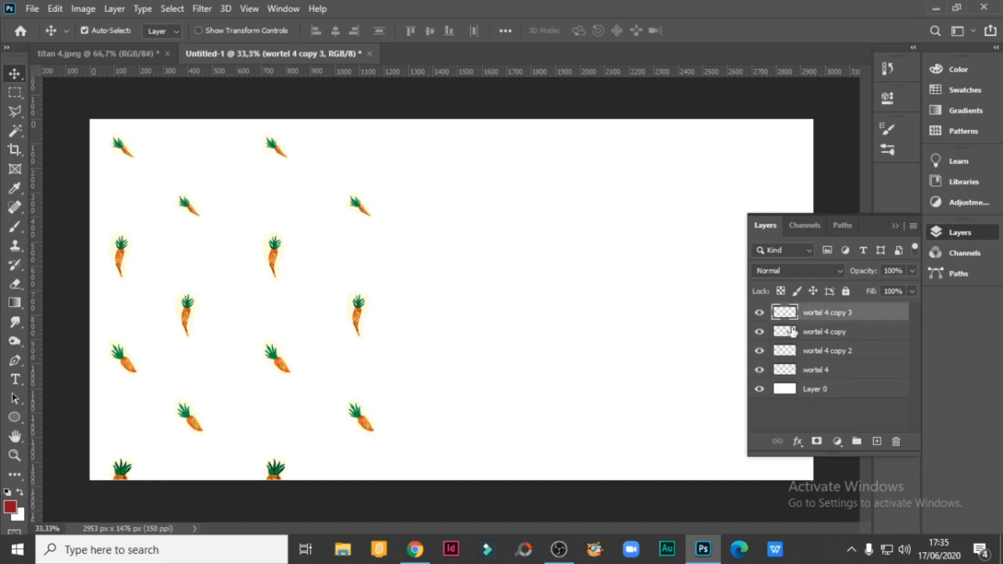
pyautogui.moveTo(794, 358); pyautogui.dragTo(792, 334)
pyautogui.keyDown('ctrl'); pyautogui.click(791, 334); pyautogui.keyUp('ctrl')
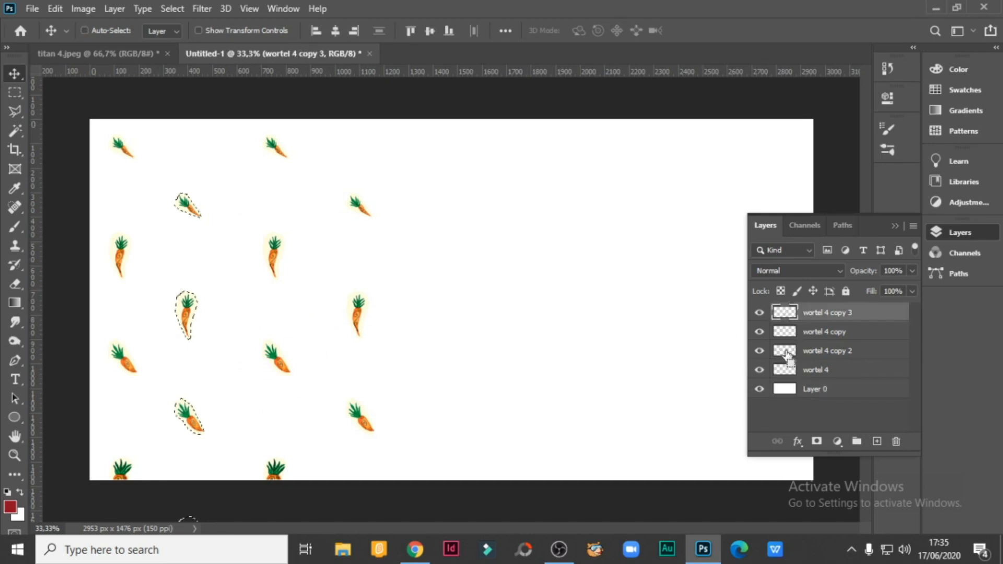
pyautogui.keyDown('ctrl'); pyautogui.click(817, 332); pyautogui.keyUp('ctrl')
pyautogui.keyDown('ctrl'); pyautogui.click(818, 351); pyautogui.keyUp('ctrl')
pyautogui.keyDown('ctrl'); pyautogui.click(820, 370); pyautogui.keyUp('ctrl')
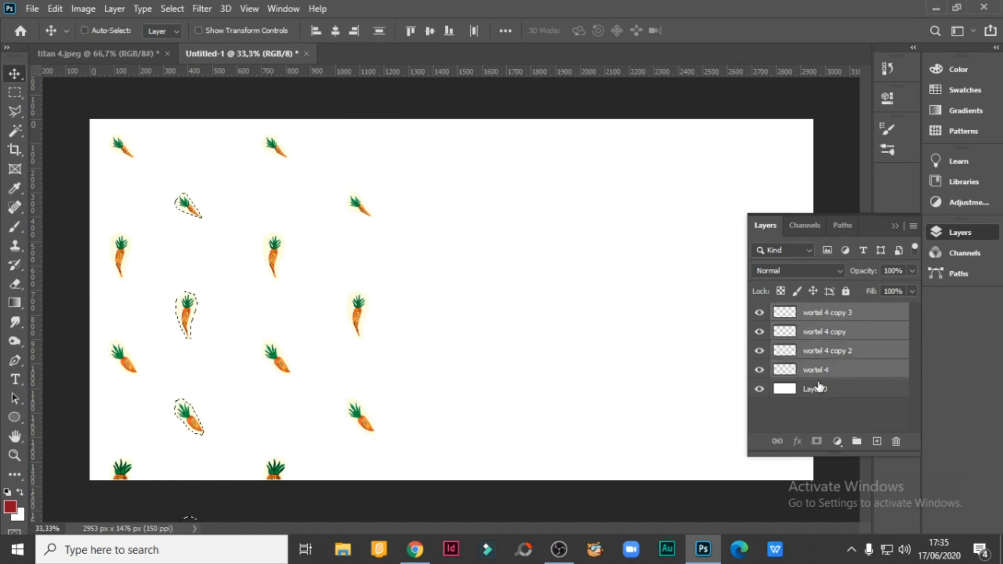
pyautogui.hotkey('ctrl', 'e')
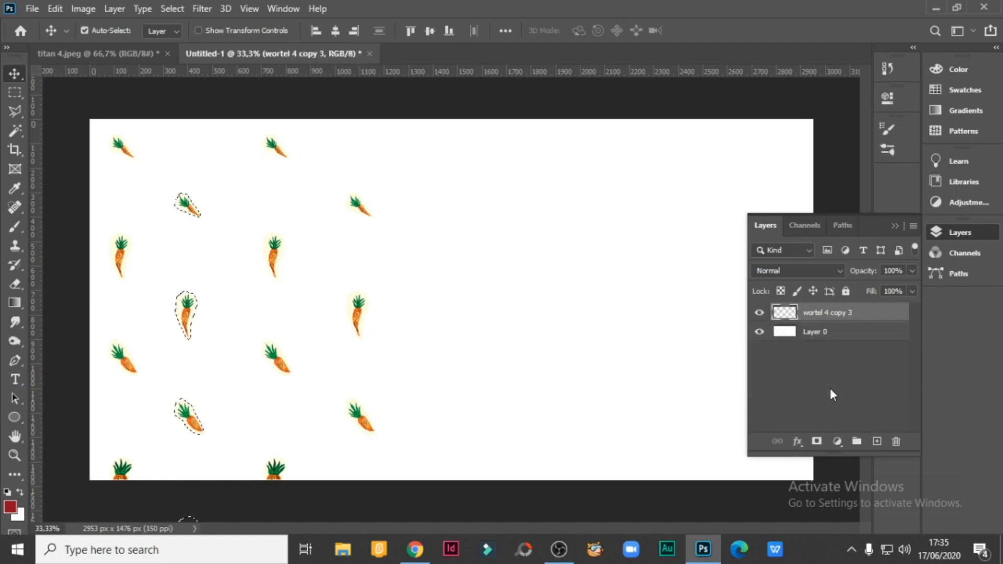
pyautogui.click(759, 313)
pyautogui.click(759, 312)
pyautogui.click(15, 93)
pyautogui.click(487, 224)
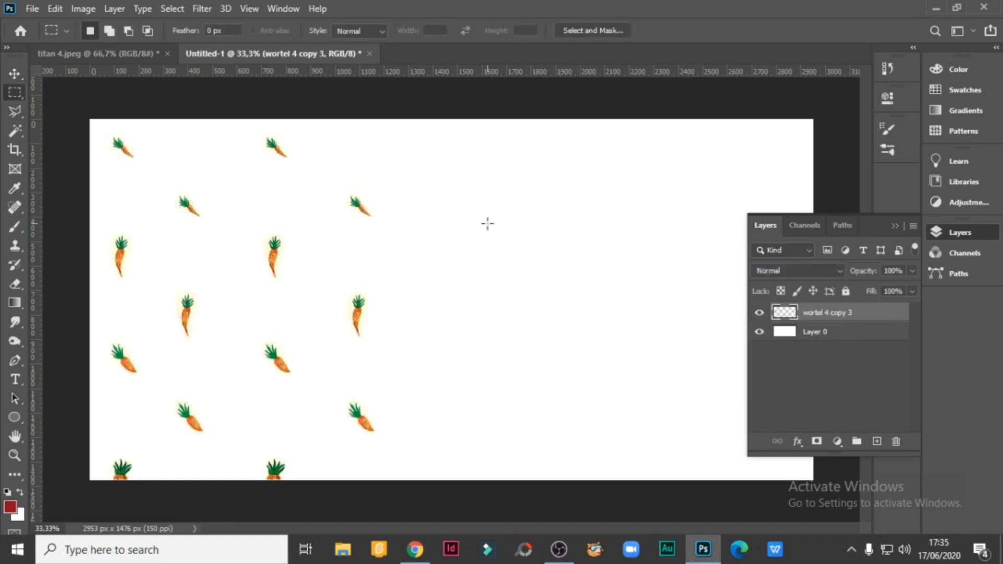
pyautogui.click(14, 73)
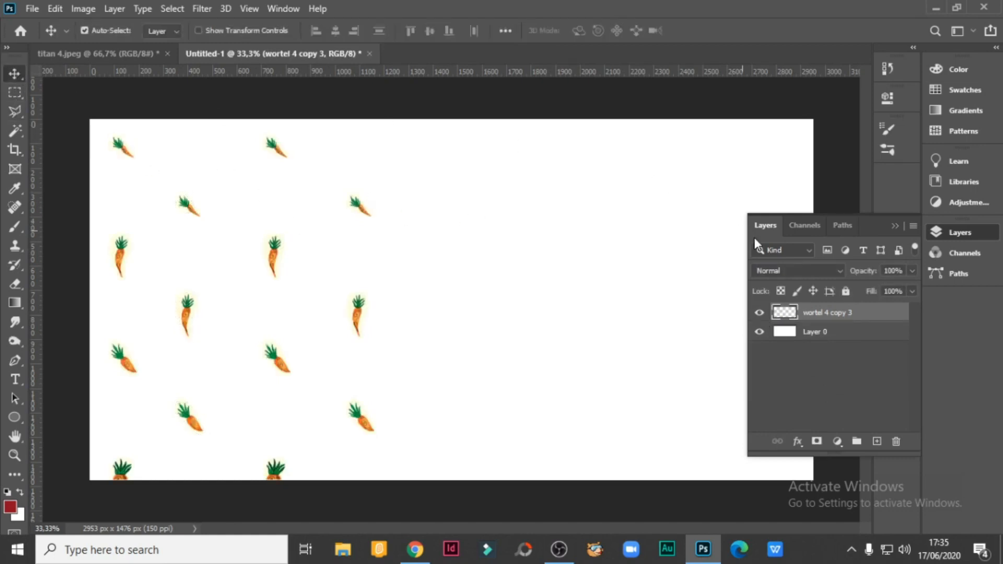
# Step: Duplicate the merged four-column carrot layer and place the copy directly to its right at the same height
pyautogui.click(760, 313)
pyautogui.click(760, 312)
pyautogui.moveTo(788, 312); pyautogui.dragTo(878, 441)
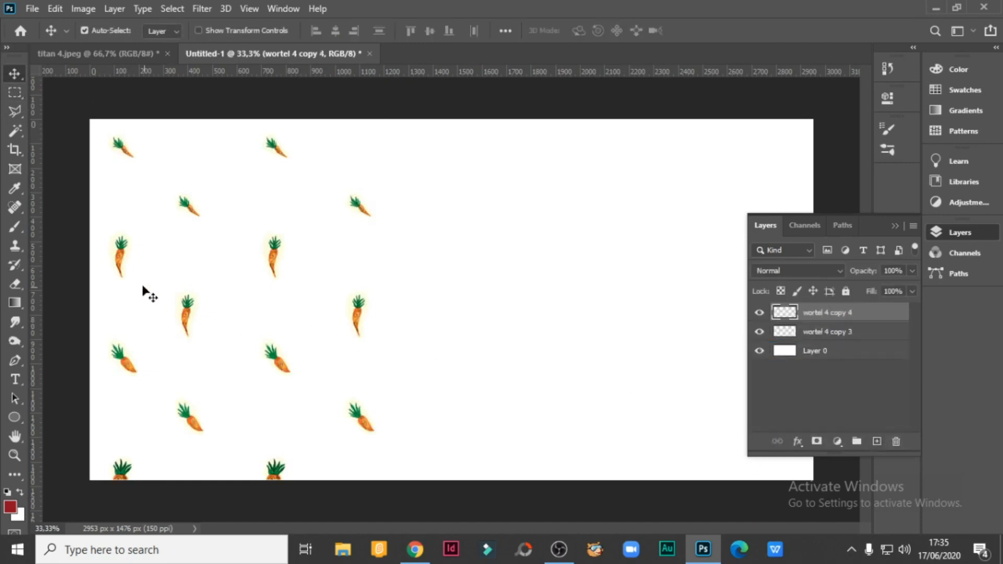
pyautogui.moveTo(130, 269); pyautogui.dragTo(439, 286)
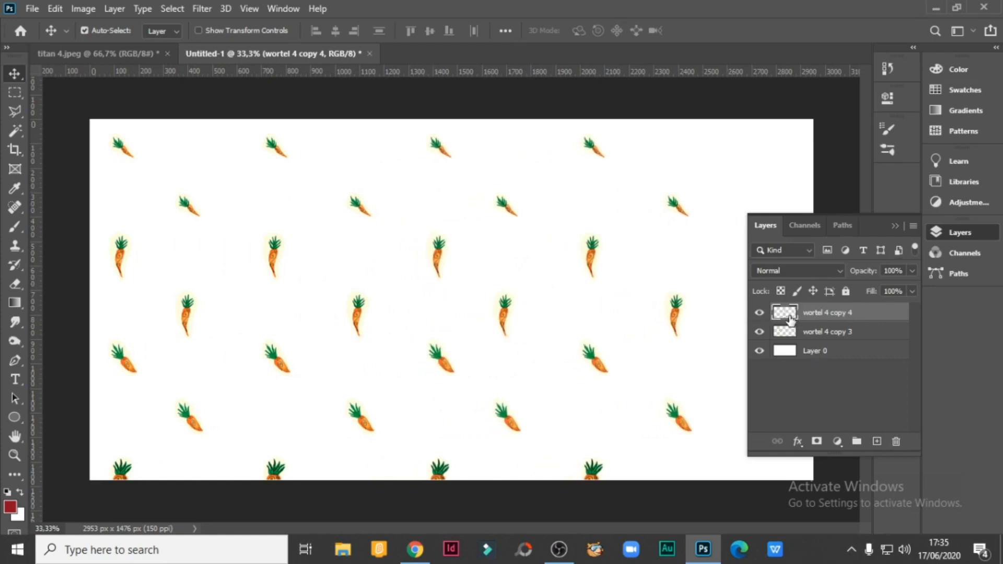
# Step: Duplicate the wortel 4 copy 4 layer and place the copy further right, so its first column fills the canvas's right edge
pyautogui.moveTo(790, 319); pyautogui.dragTo(878, 442)
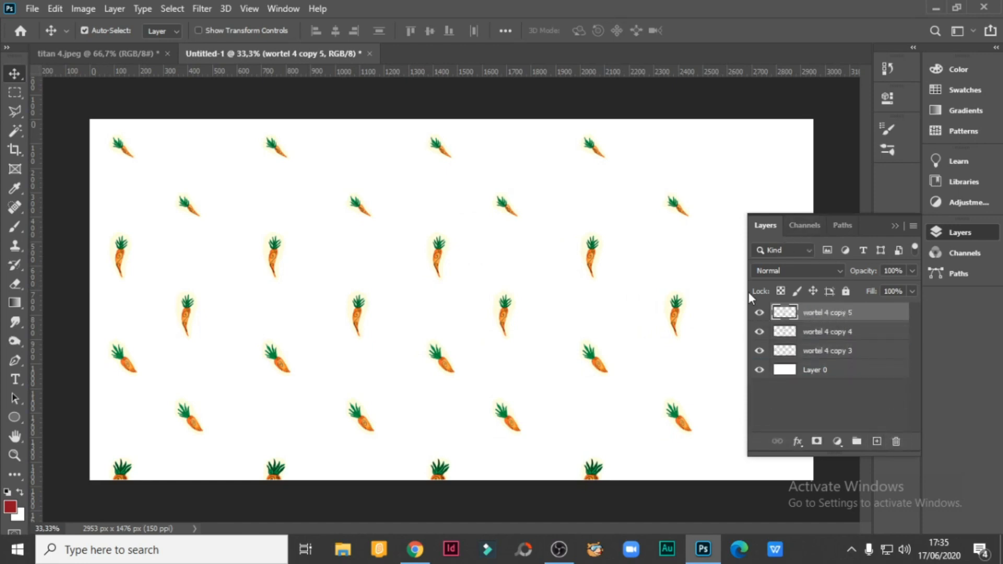
pyautogui.moveTo(446, 269); pyautogui.dragTo(762, 264)
pyautogui.click(895, 228)
pyautogui.click(836, 443)
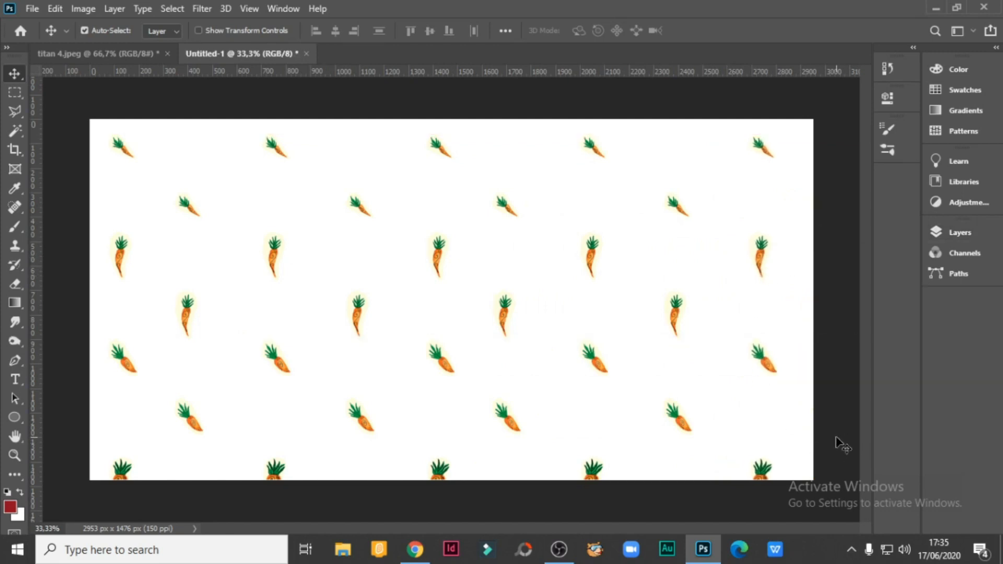
# Step: Merge the wortel 4 copy 5, wortel 4 copy 4 and wortel 4 copy 3 layers into one layer
pyautogui.click(959, 231)
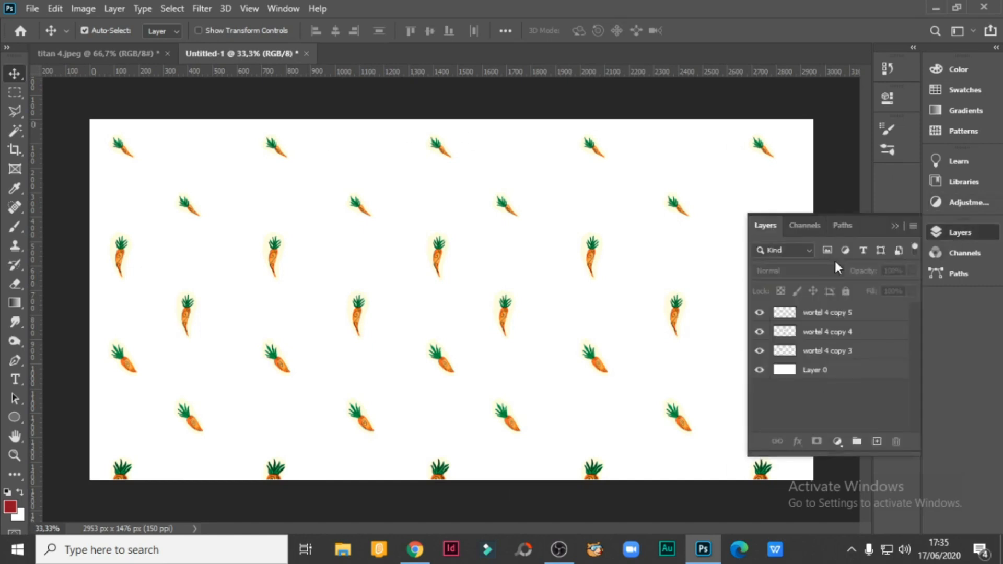
pyautogui.click(813, 316)
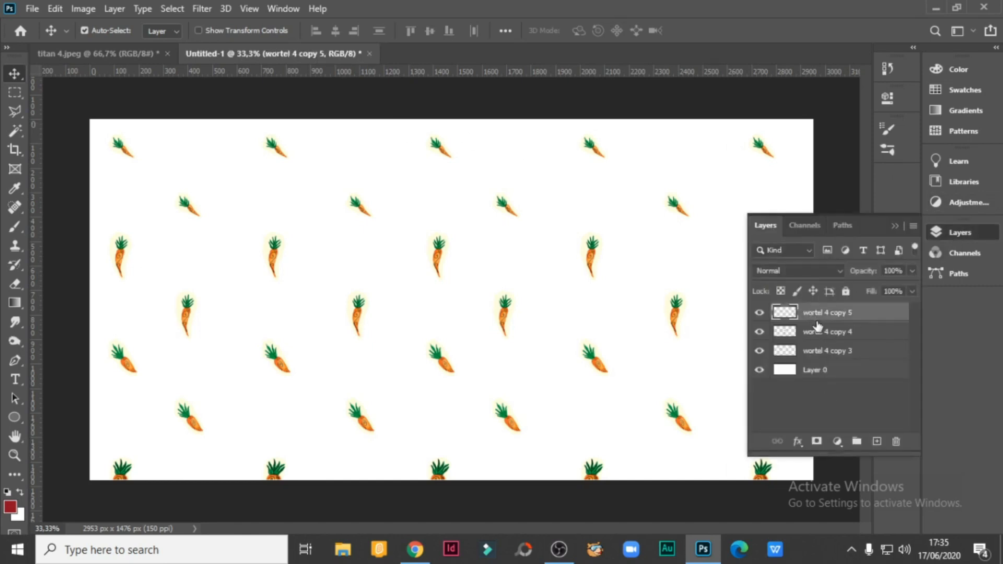
pyautogui.keyDown('shift'); pyautogui.click(813, 336); pyautogui.keyUp('shift')
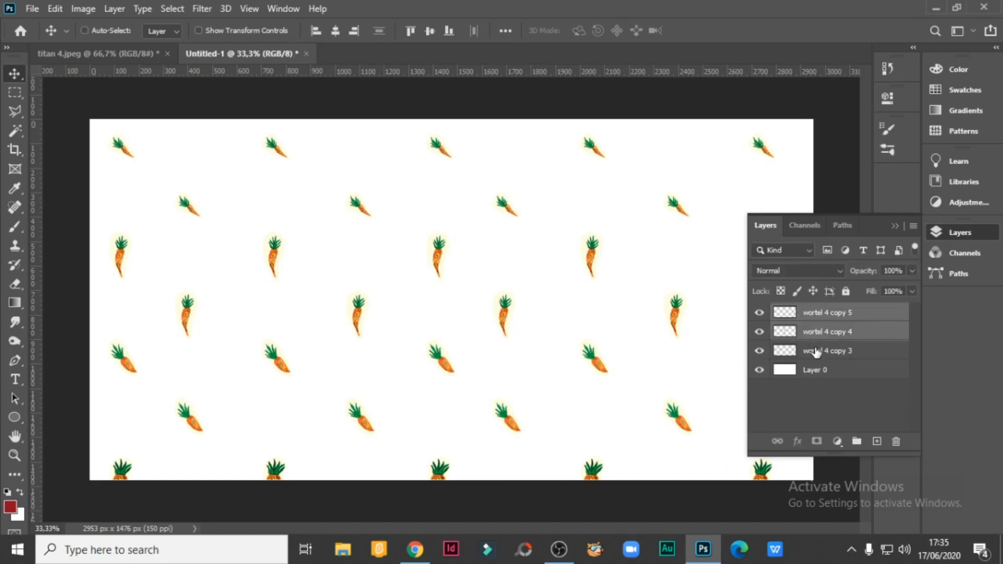
pyautogui.keyDown('shift'); pyautogui.click(816, 352); pyautogui.keyUp('shift')
pyautogui.hotkey('ctrl', 'e')
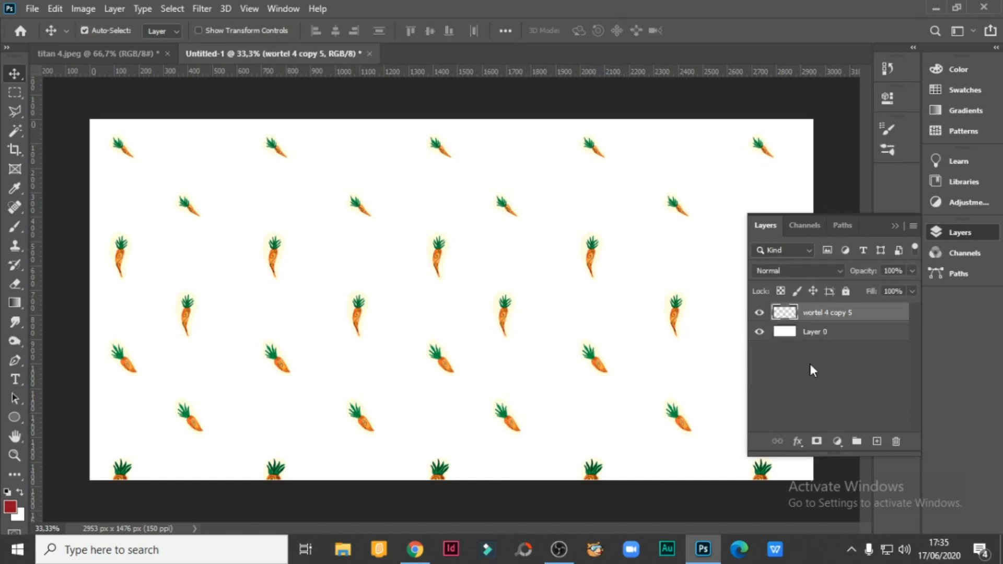
pyautogui.click(758, 313)
pyautogui.click(759, 313)
# Step: Duplicate the merged carrot layer and offset the copy slightly right and down, so each carrot sits beside its original
pyautogui.moveTo(783, 316); pyautogui.dragTo(877, 440)
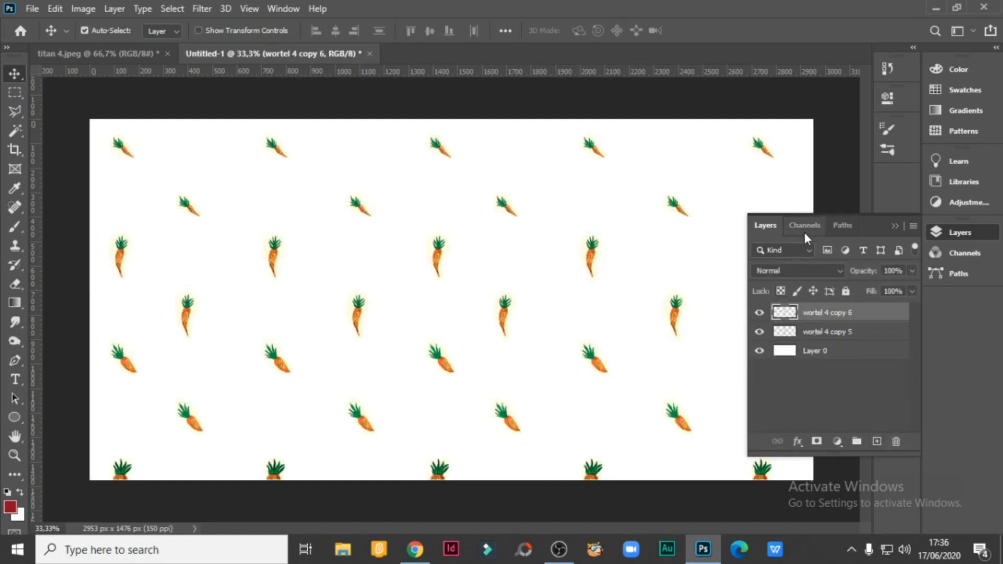
pyautogui.click(894, 226)
pyautogui.moveTo(119, 257); pyautogui.dragTo(151, 238)
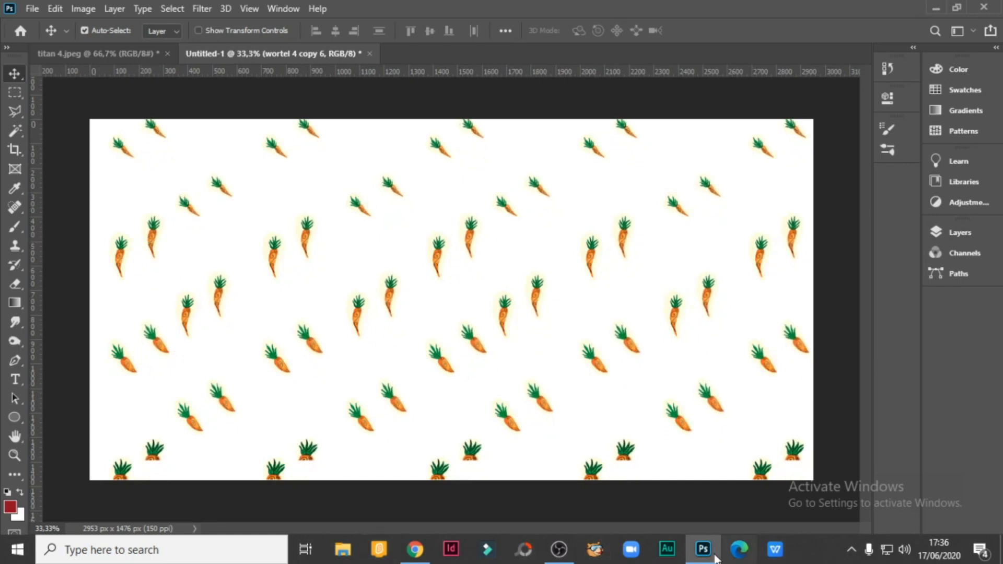
pyautogui.moveTo(156, 238); pyautogui.dragTo(157, 262)
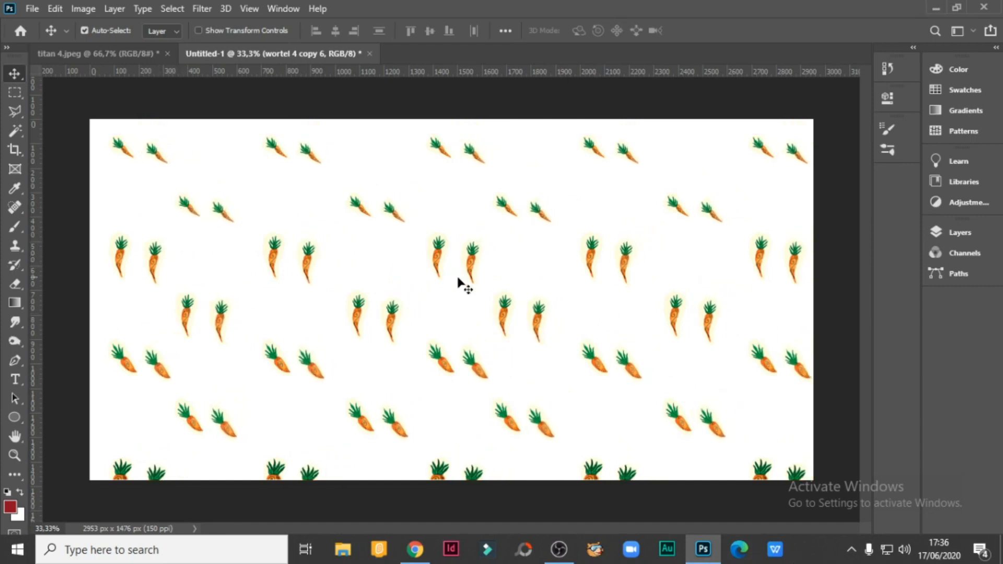
# Step: Flip the duplicated carrot layer horizontally and vertically to -100% width and height, shift it slightly up, and apply the transform
pyautogui.hotkey('ctrl', 't')
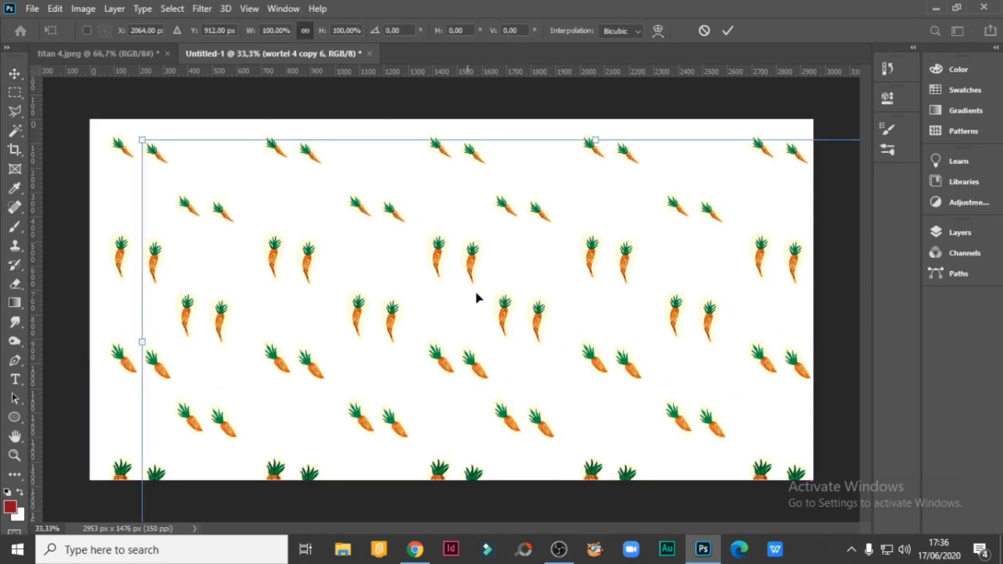
pyautogui.moveTo(132, 135); pyautogui.dragTo(760, 410)
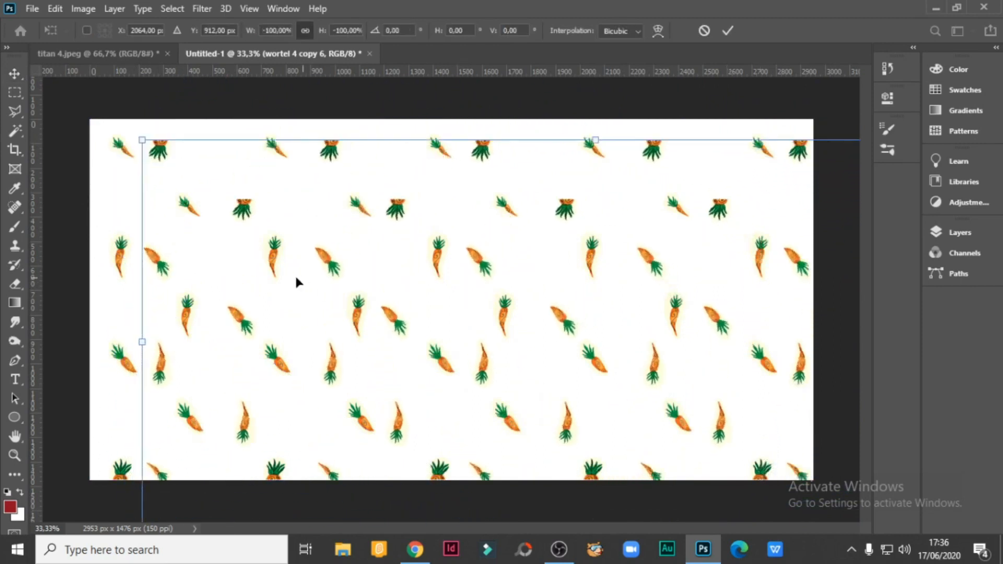
pyautogui.moveTo(277, 266); pyautogui.dragTo(281, 245)
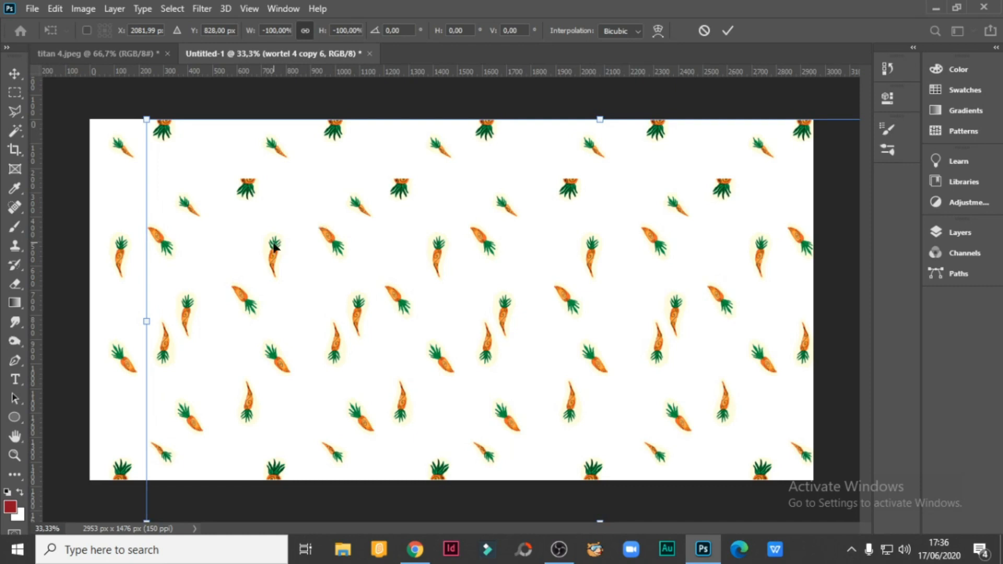
pyautogui.click(14, 92)
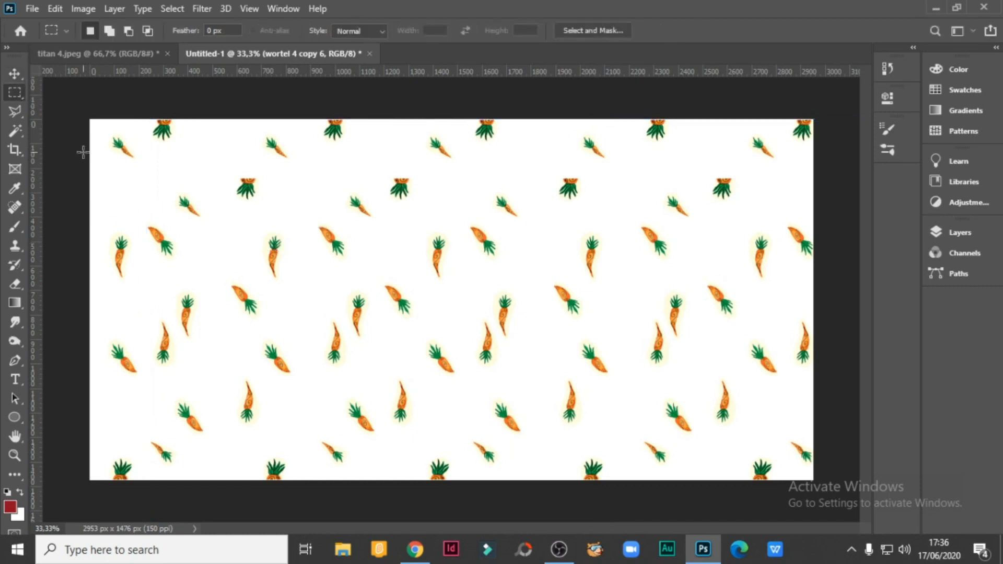
# Step: Reposition the flipped carrot copy so its carrots fall in the gaps between the original rows
pyautogui.click(14, 74)
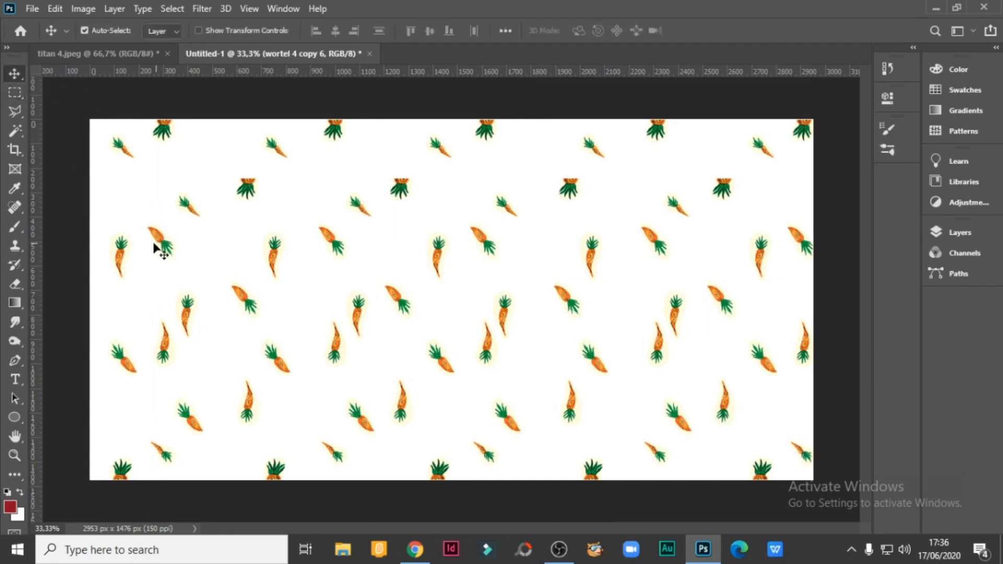
pyautogui.moveTo(163, 242); pyautogui.dragTo(152, 166)
pyautogui.moveTo(157, 263); pyautogui.dragTo(156, 239)
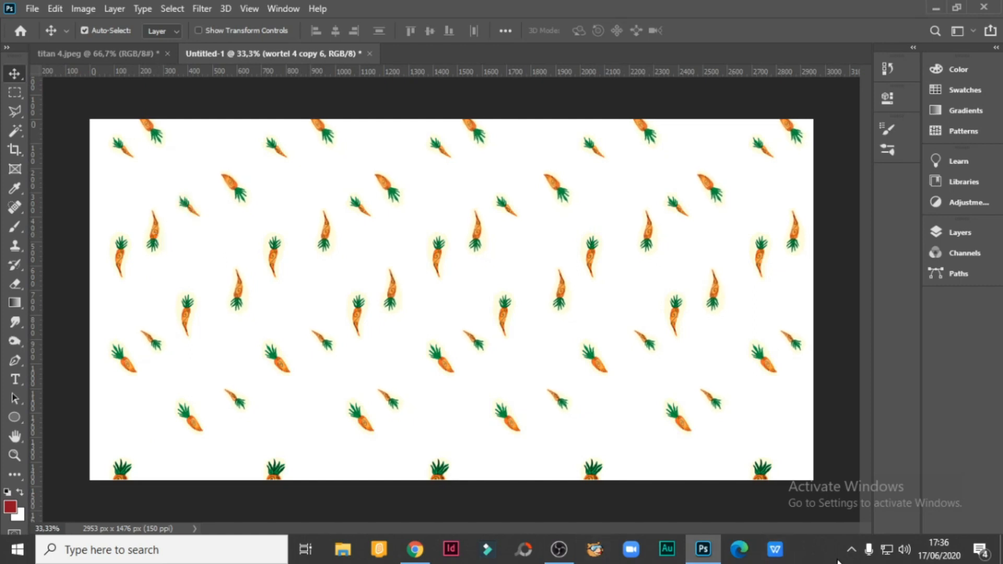
pyautogui.moveTo(161, 236); pyautogui.dragTo(151, 286)
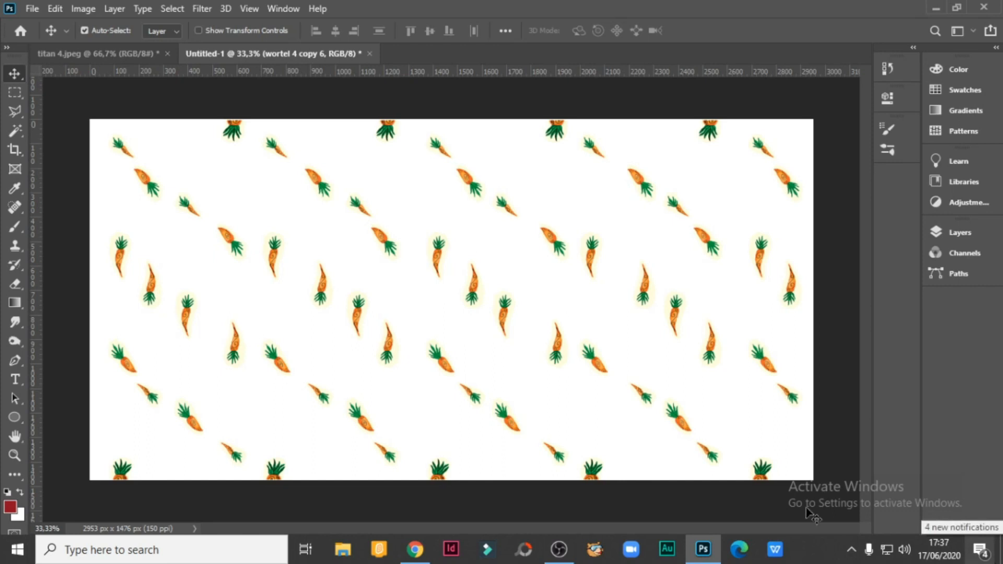
# Step: Try shifting the original wortel 4 copy 5 carrots slightly up and right, and return them to their former position
pyautogui.moveTo(192, 316)
pyautogui.mouseDown()
pyautogui.moveTo(220, 290)
pyautogui.moveTo(191, 305)
pyautogui.mouseUp()
pyautogui.click(959, 233)
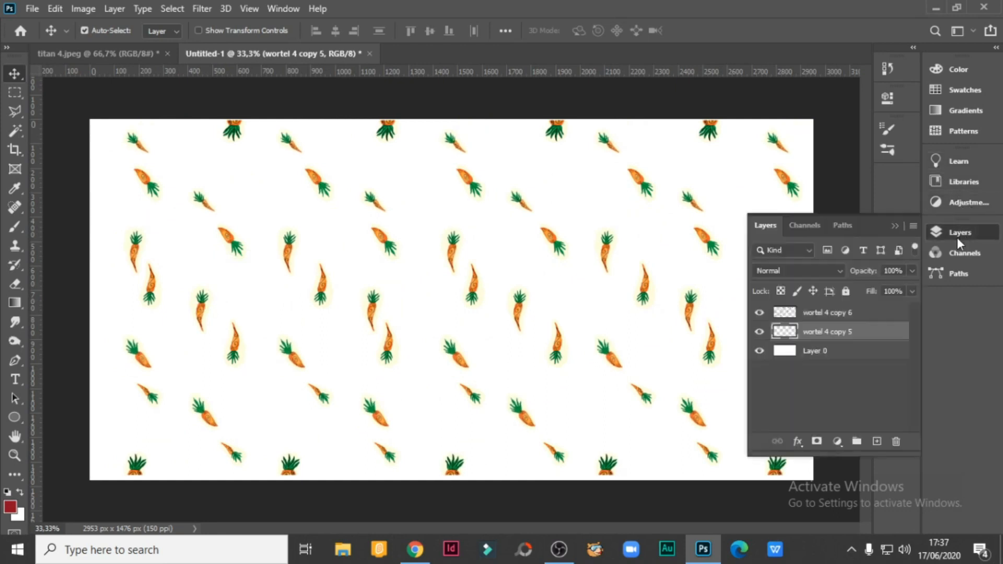
pyautogui.moveTo(712, 291); pyautogui.dragTo(689, 306)
# Step: Add a new empty layer above wortel 4 copy 5 and delete the flipped wortel 4 copy 6 layer
pyautogui.click(759, 312)
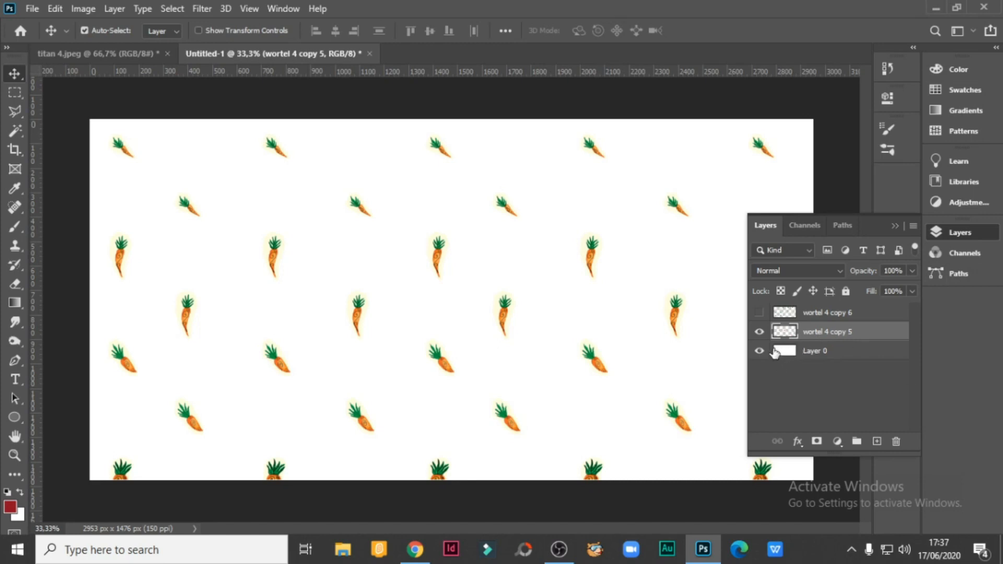
pyautogui.click(877, 441)
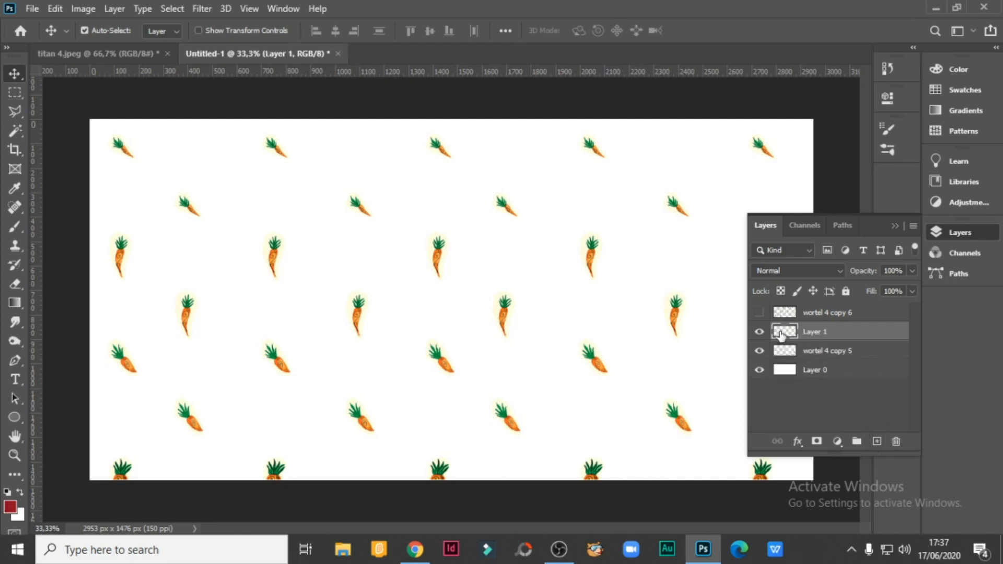
pyautogui.click(758, 312)
pyautogui.click(759, 312)
pyautogui.moveTo(789, 319); pyautogui.dragTo(898, 442)
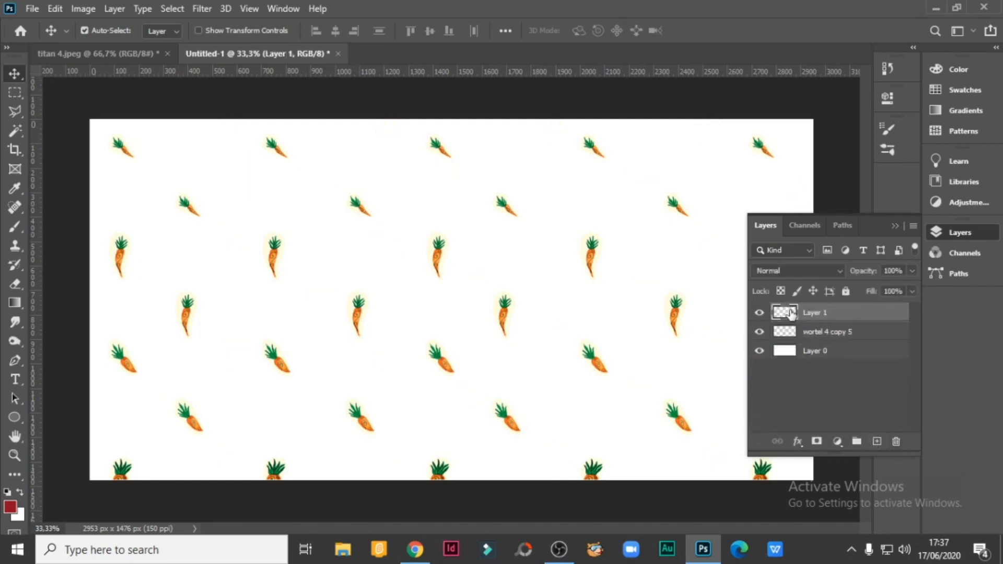
# Step: Hide the wortel 4 copy 5 carrot layer and select the entire canvas with Layer 1 active
pyautogui.click(761, 333)
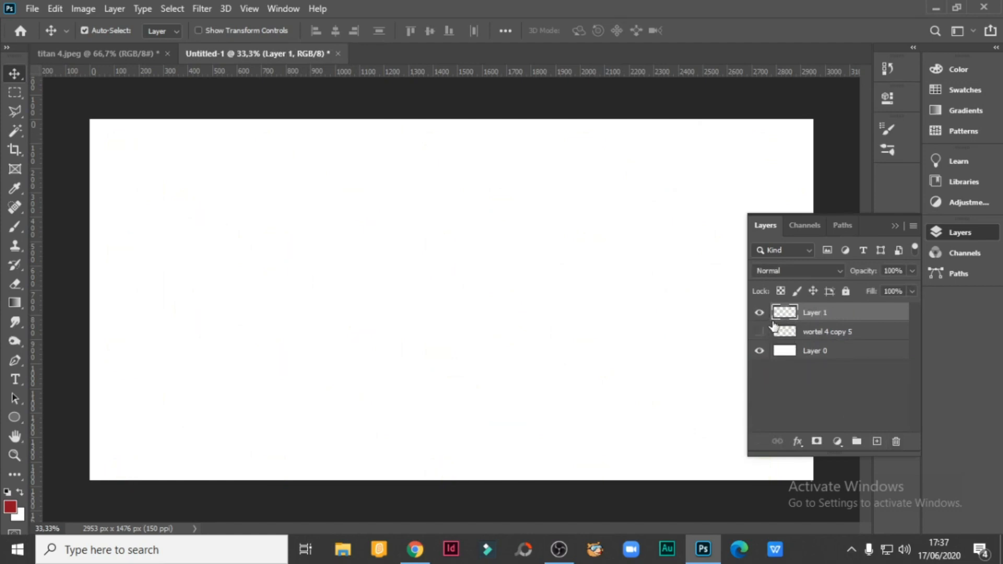
pyautogui.click(894, 226)
pyautogui.hotkey('ctrl', 'a')
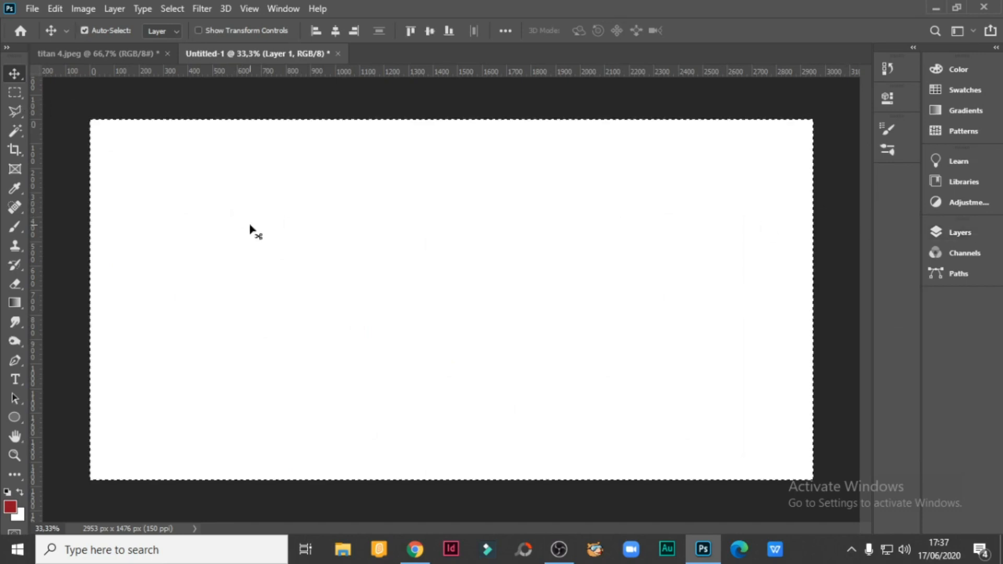
# Step: Set the background color to a light orange and return to the Move tool
pyautogui.click(962, 238)
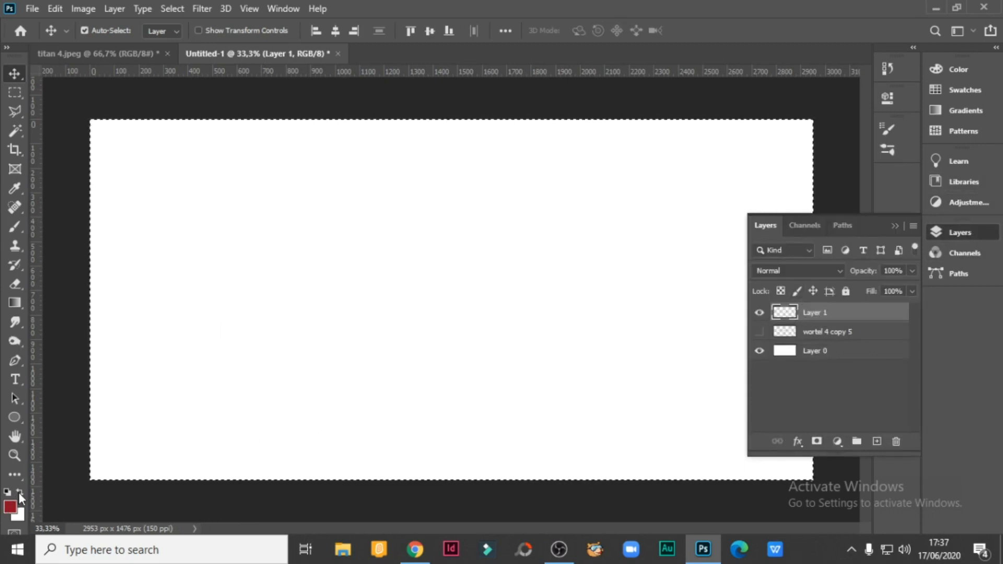
pyautogui.click(21, 512)
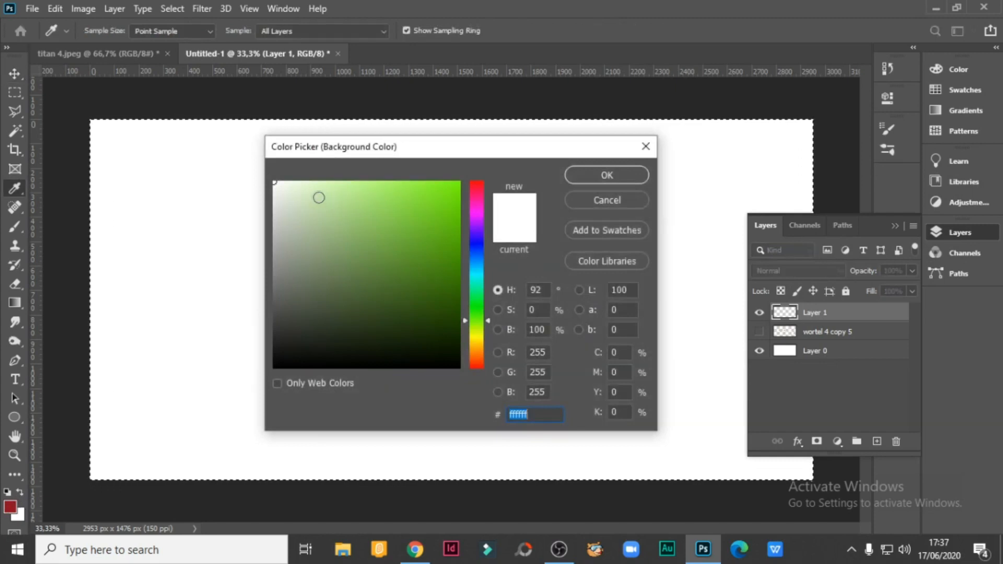
pyautogui.click(477, 341)
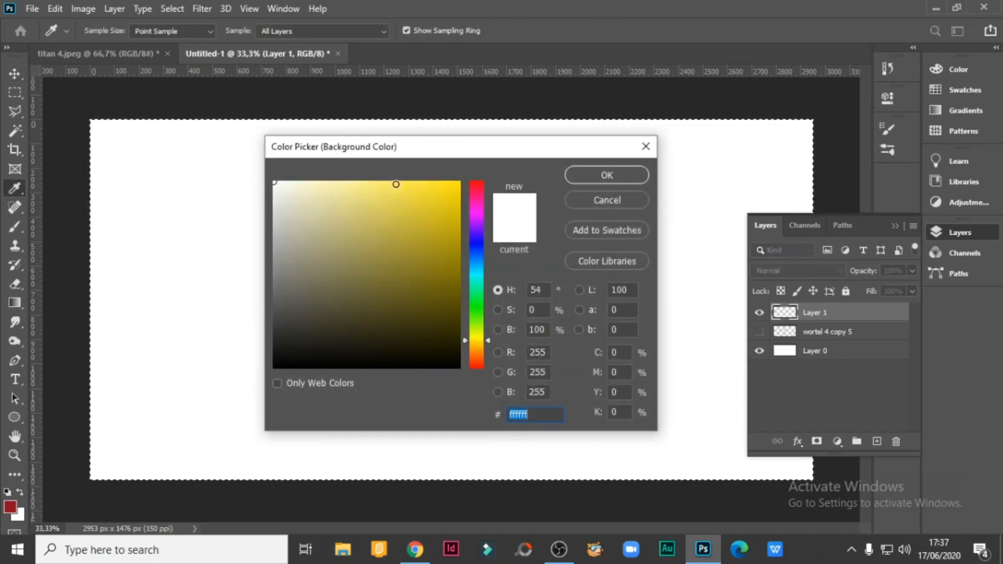
pyautogui.click(394, 184)
pyautogui.click(477, 351)
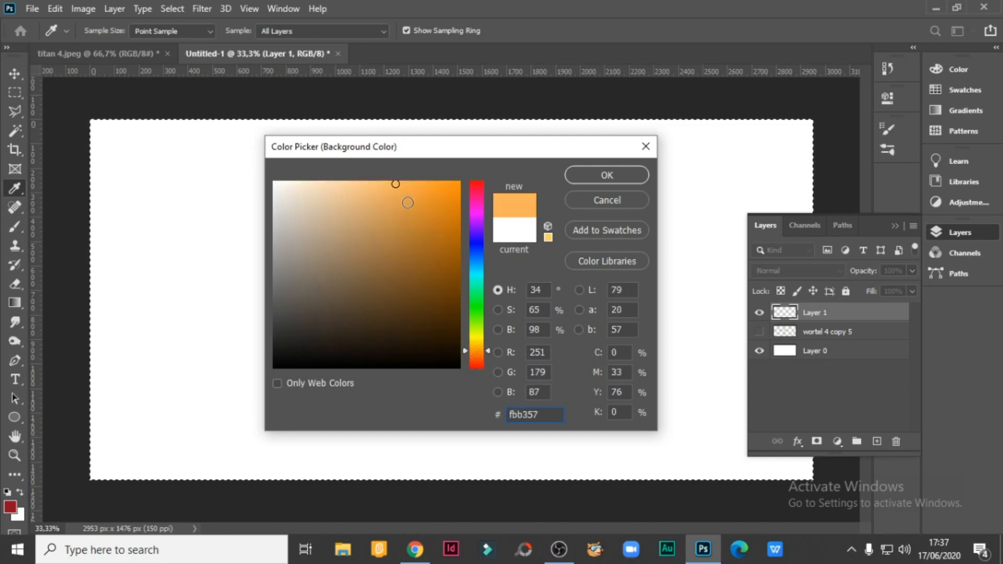
pyautogui.click(379, 186)
pyautogui.click(347, 193)
pyautogui.click(609, 174)
pyautogui.press('v')
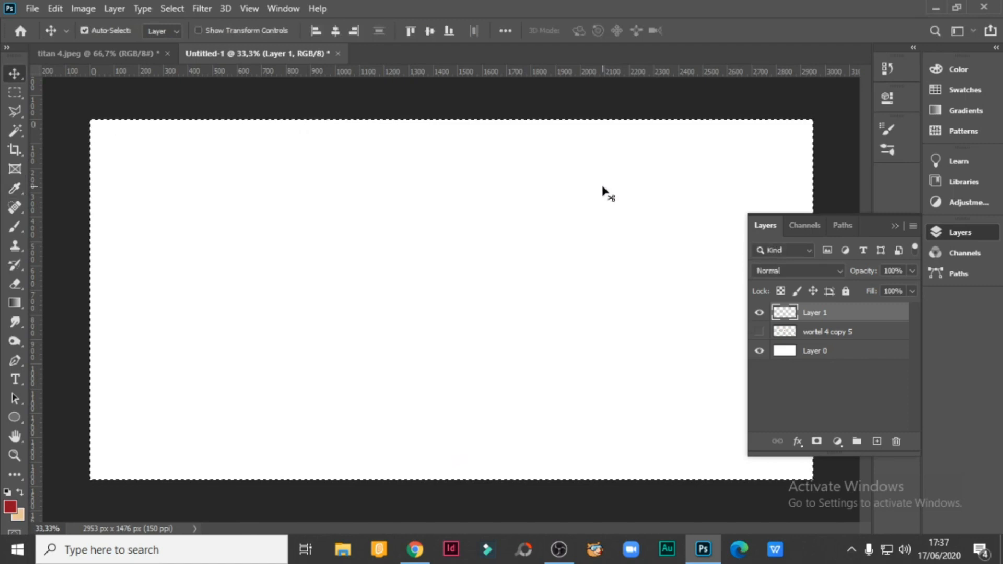
# Step: Fill Layer 1 with the light orange background color and clear the canvas selection
pyautogui.press('ctrl')
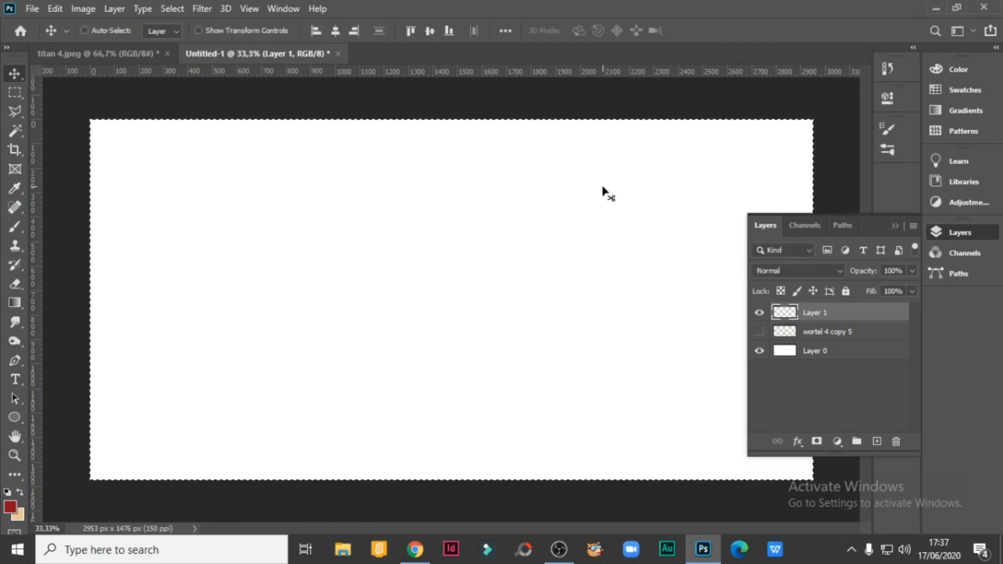
pyautogui.hotkey('ctrl', 'BackSpace')
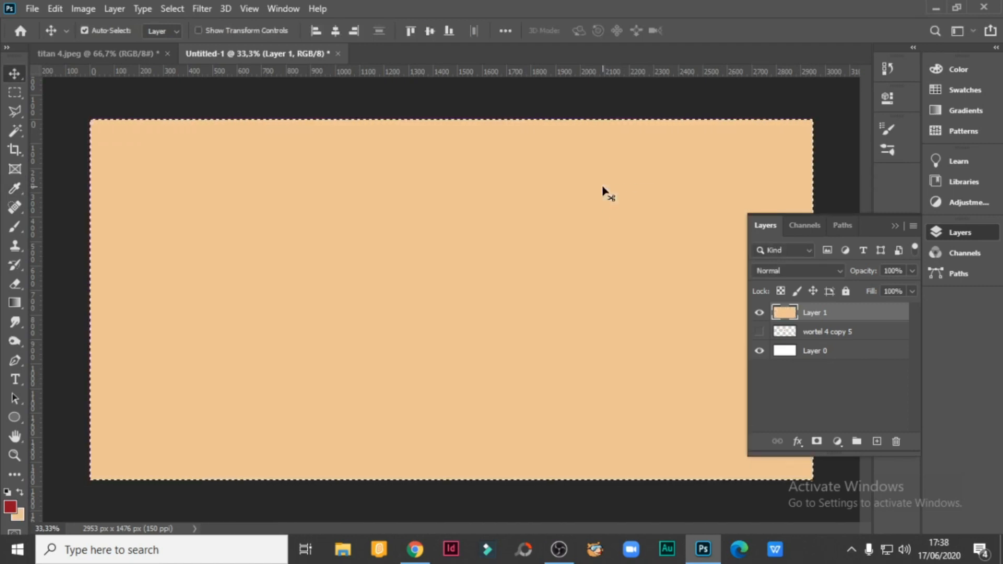
pyautogui.click(14, 93)
pyautogui.click(95, 97)
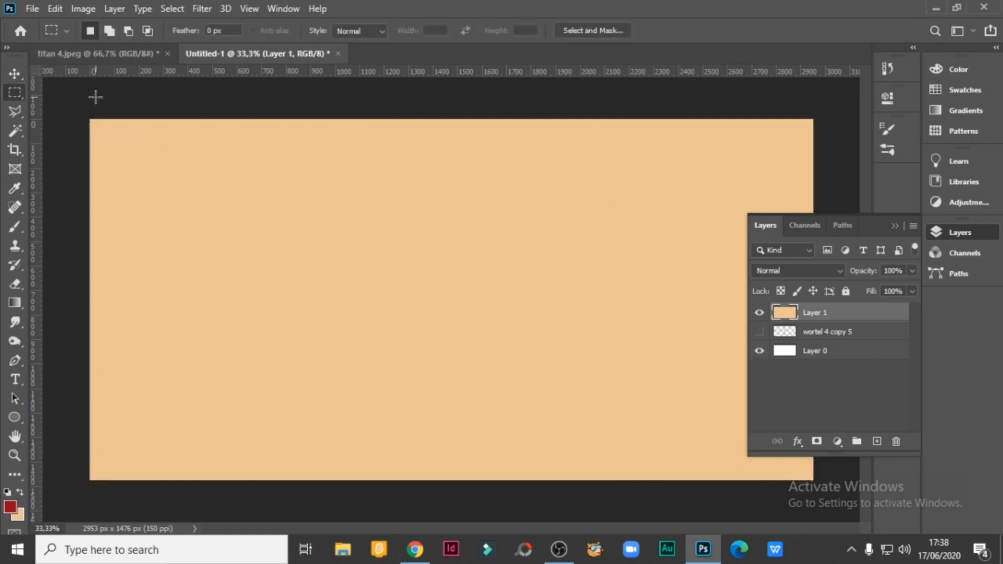
# Step: Show the wortel 4 copy 5 carrot layer again and move the light orange Layer 1 beneath it
pyautogui.click(759, 331)
pyautogui.moveTo(789, 315); pyautogui.dragTo(785, 337)
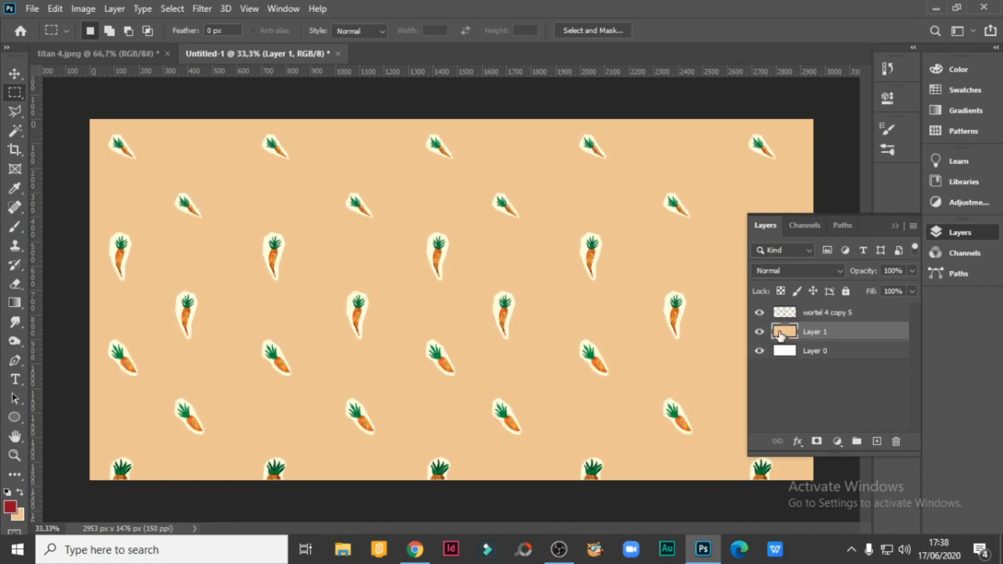
pyautogui.click(16, 73)
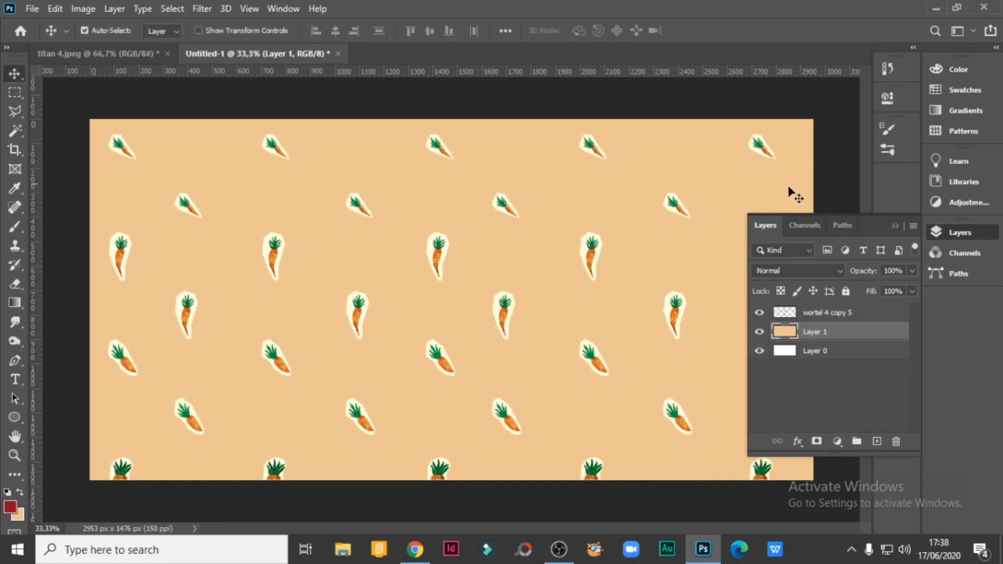
pyautogui.click(895, 224)
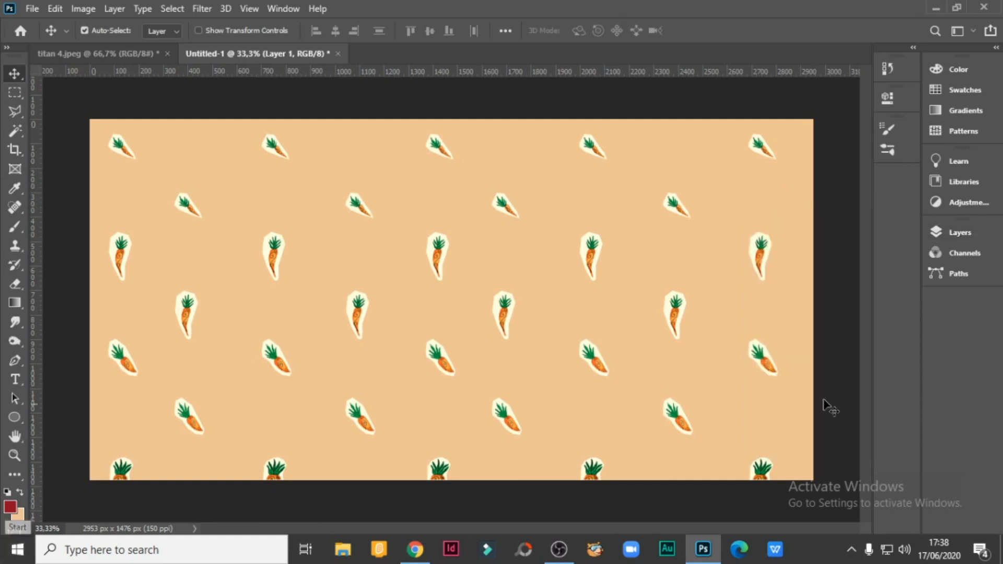
pyautogui.click(954, 232)
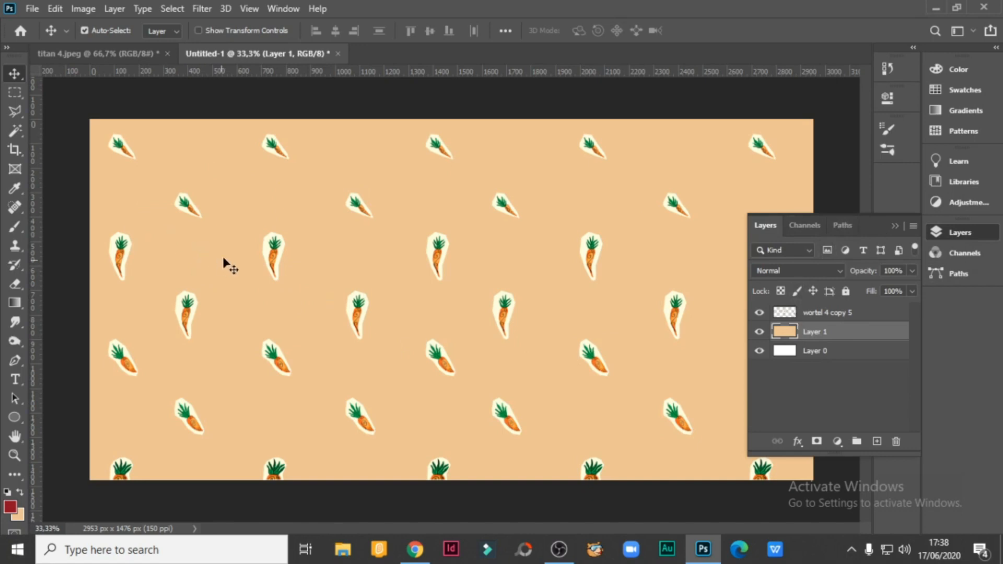
pyautogui.click(121, 51)
pyautogui.click(201, 53)
pyautogui.click(895, 224)
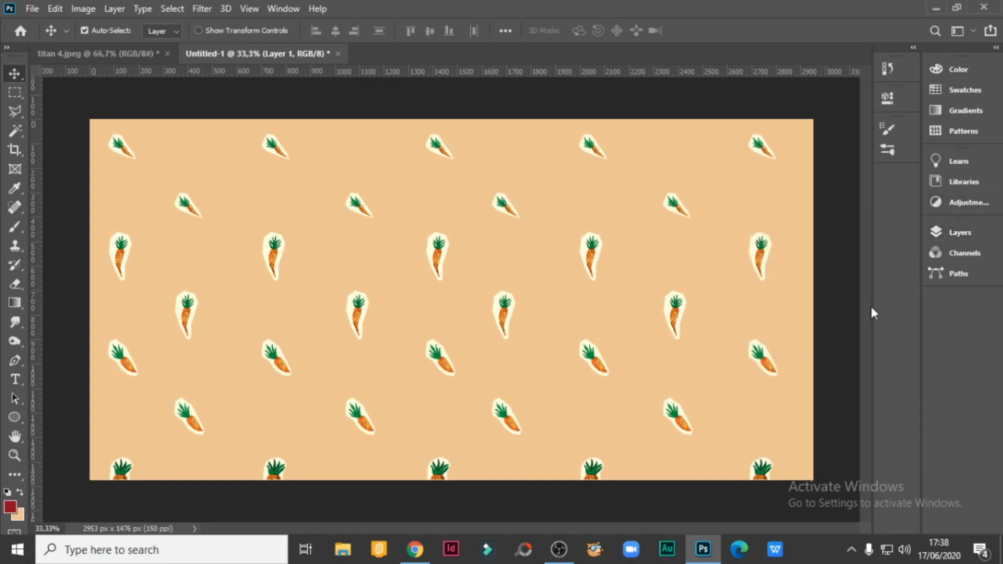
# Step: Quick-export the carrot pattern as a PNG named motif-1 to the Desktop
pyautogui.click(32, 8)
pyautogui.moveTo(73, 228)
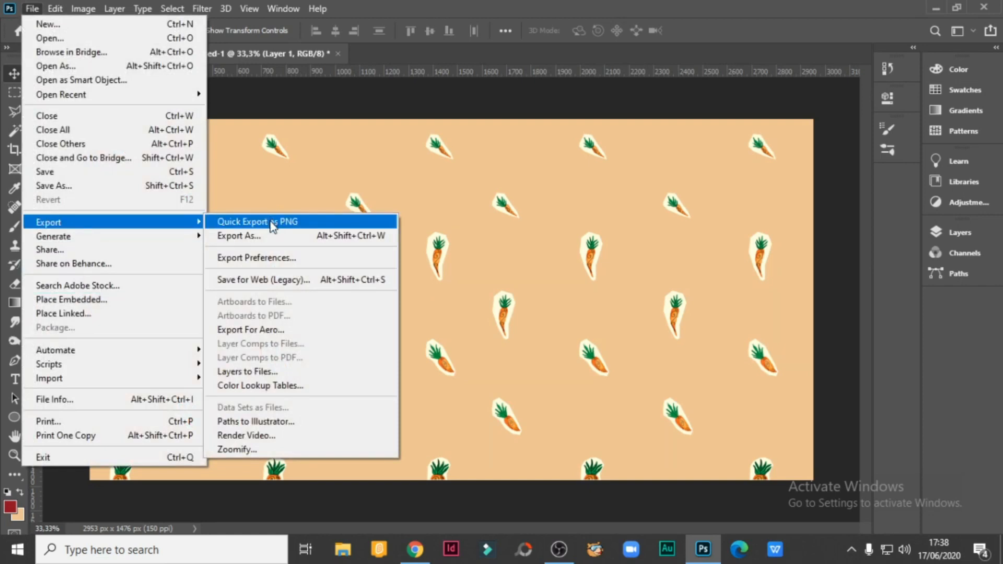
pyautogui.click(271, 222)
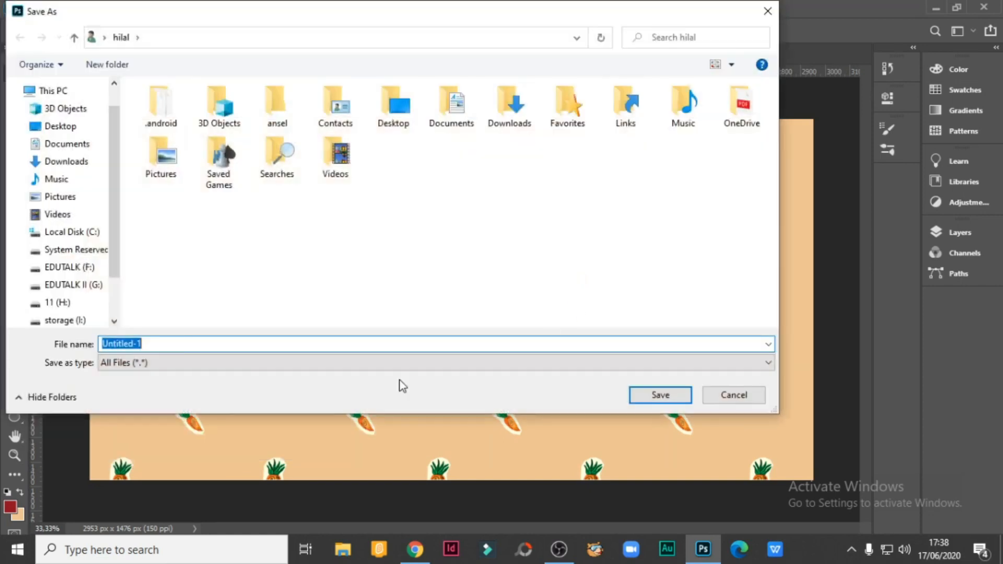
pyautogui.write(',o')
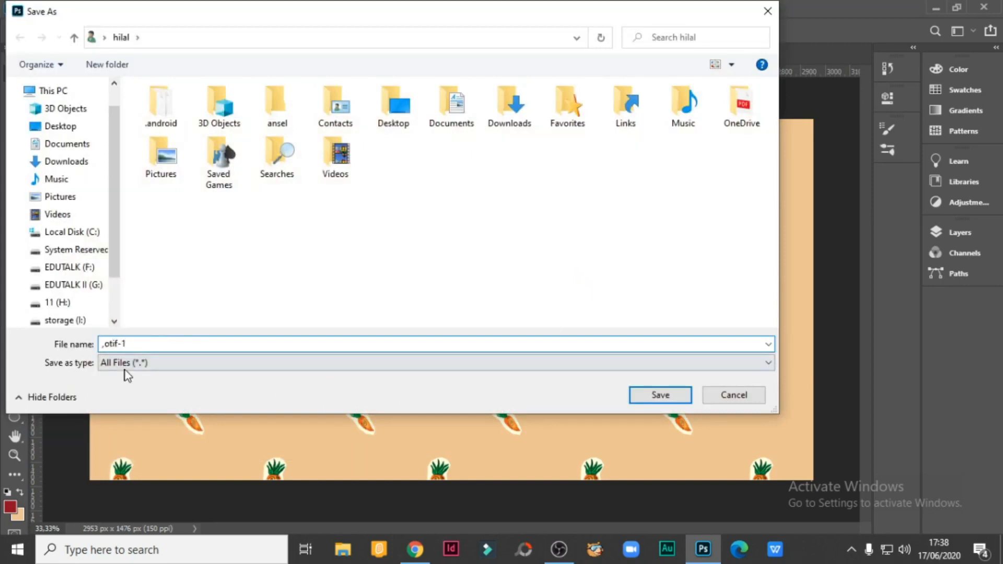
pyautogui.click(104, 344)
pyautogui.write('motif')
pyautogui.click(63, 128)
pyautogui.click(660, 396)
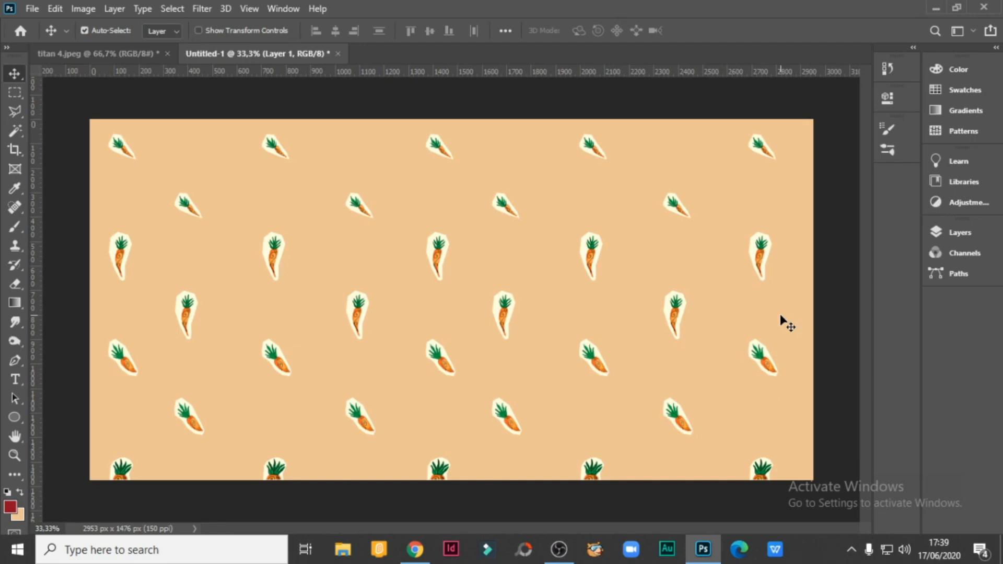
# Step: Hide the light orange Layer 1 beneath the carrots
pyautogui.click(954, 233)
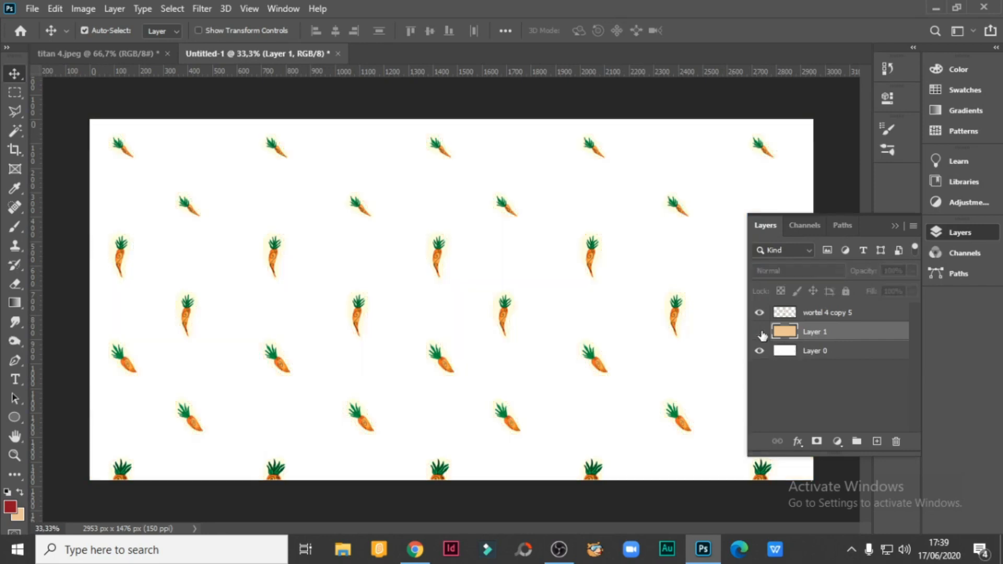
pyautogui.click(760, 332)
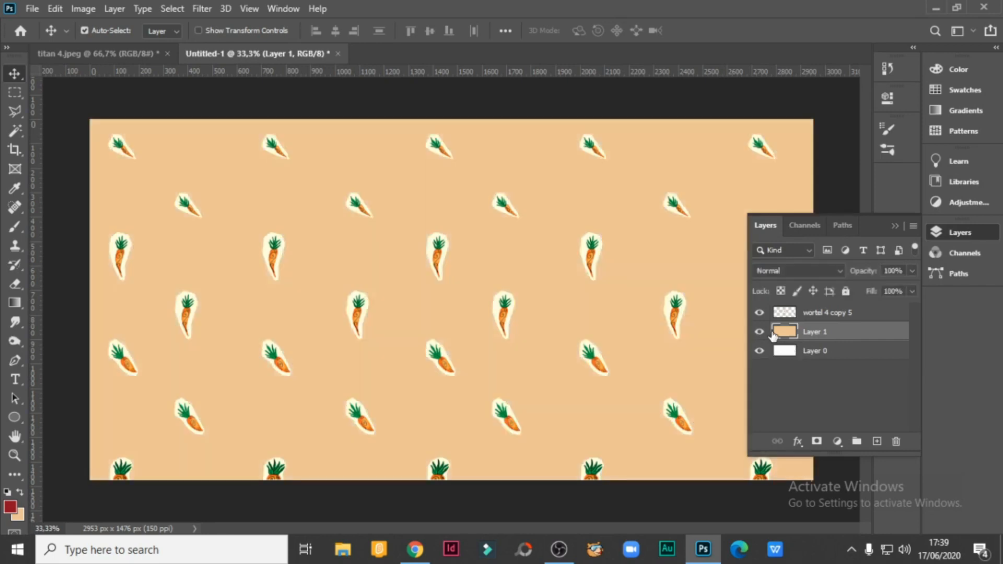
pyautogui.click(759, 331)
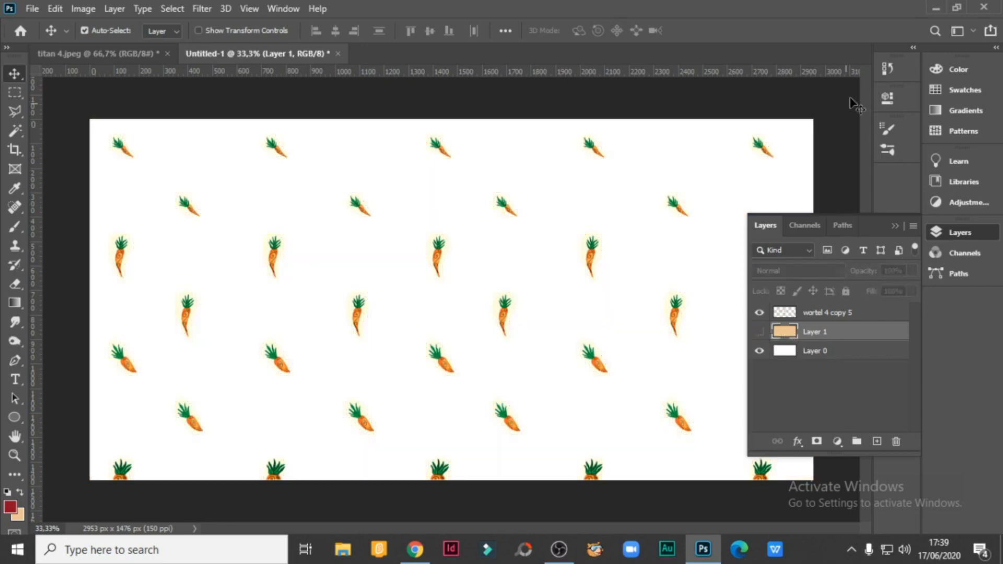
# Step: Switch to Chrome and search Google in a new tab for "watercolor background"
pyautogui.click(416, 549)
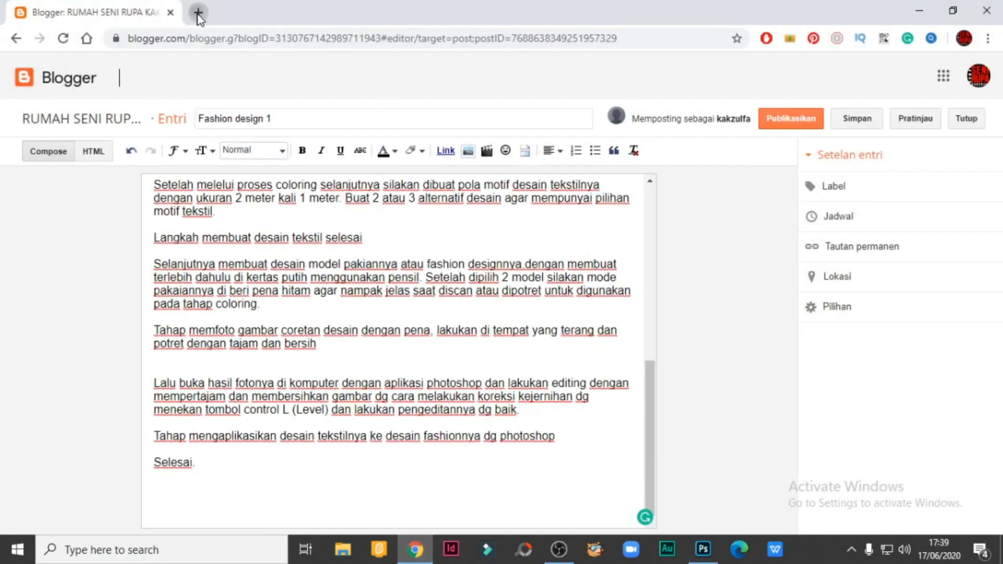
pyautogui.click(199, 13)
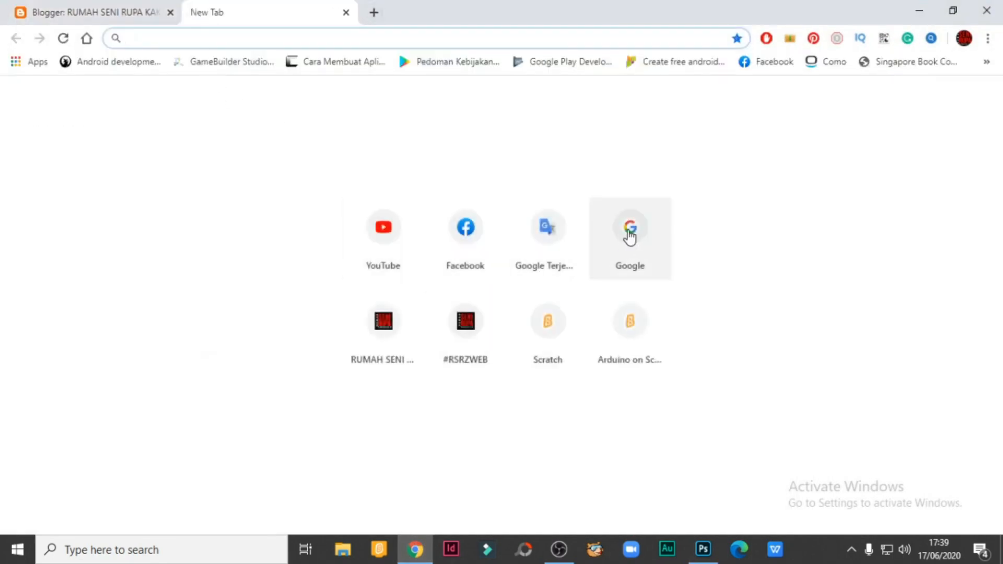
pyautogui.click(629, 238)
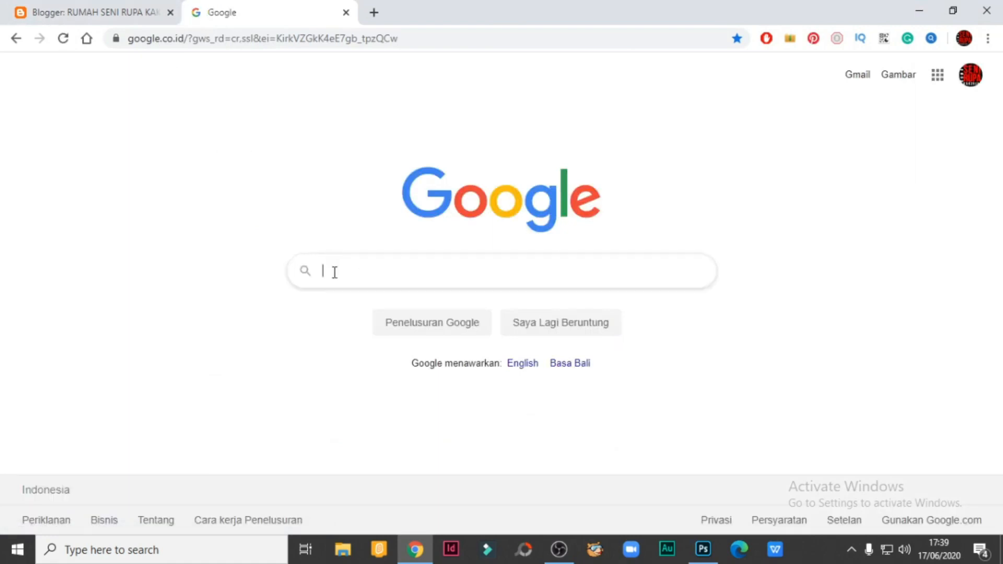
pyautogui.click(331, 270)
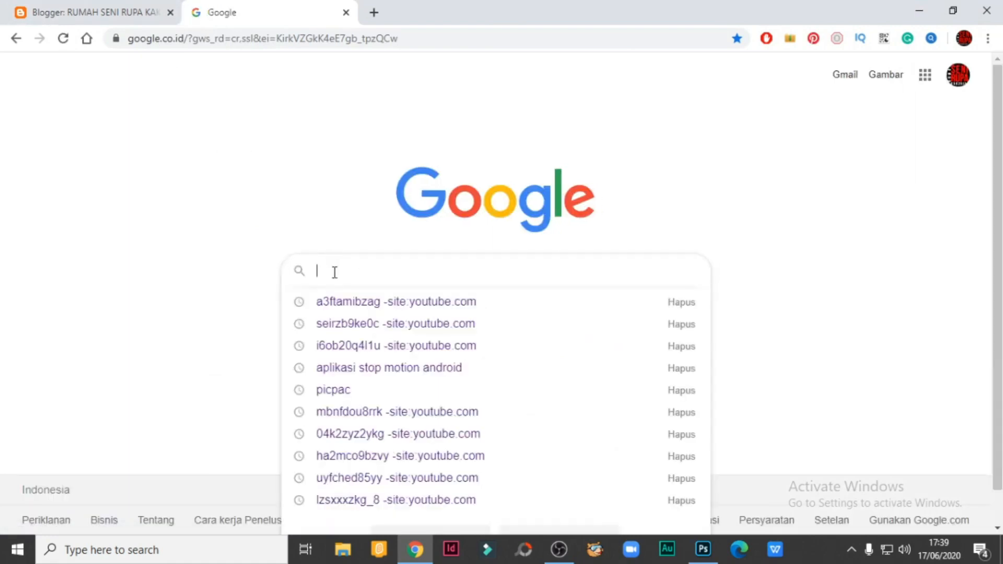
pyautogui.write('wate')
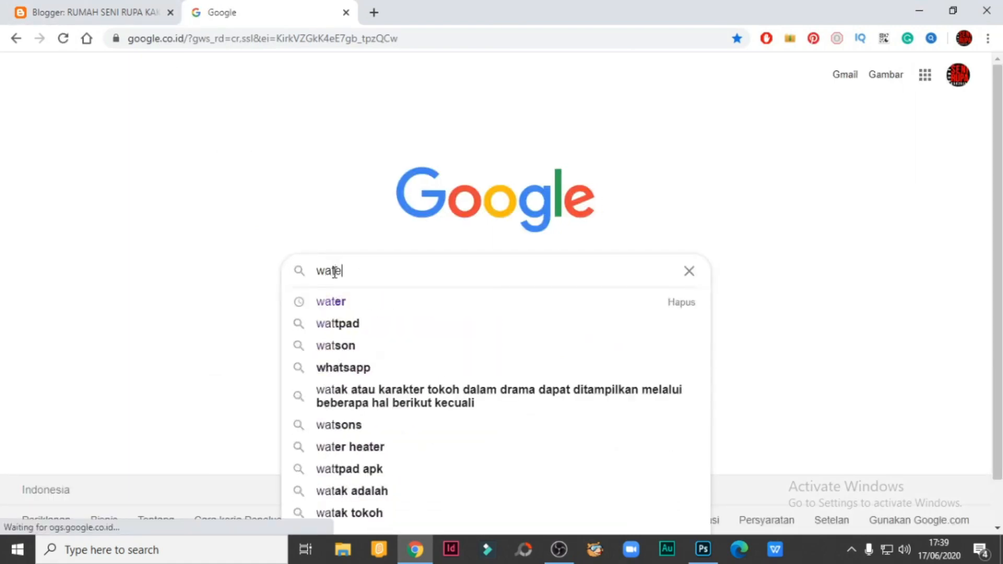
pyautogui.write('r color')
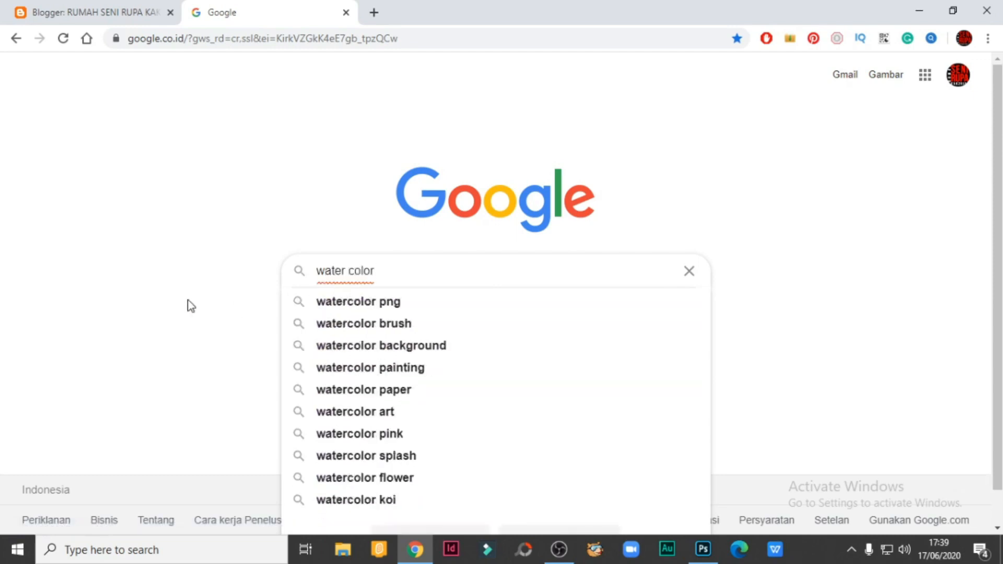
pyautogui.click(413, 348)
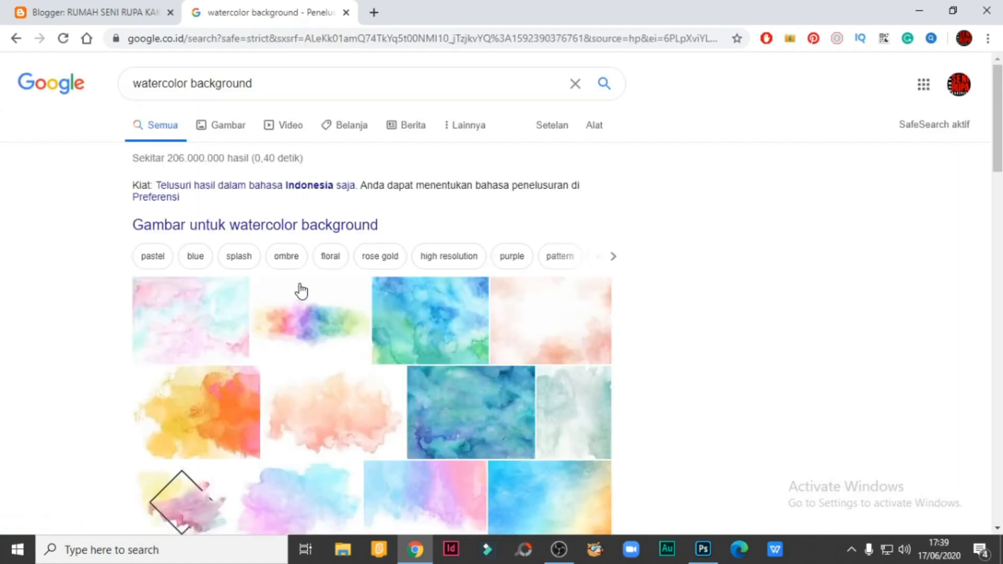
# Step: Show the image results and open the preview of the blue-green Freepik watercolor background
pyautogui.click(228, 128)
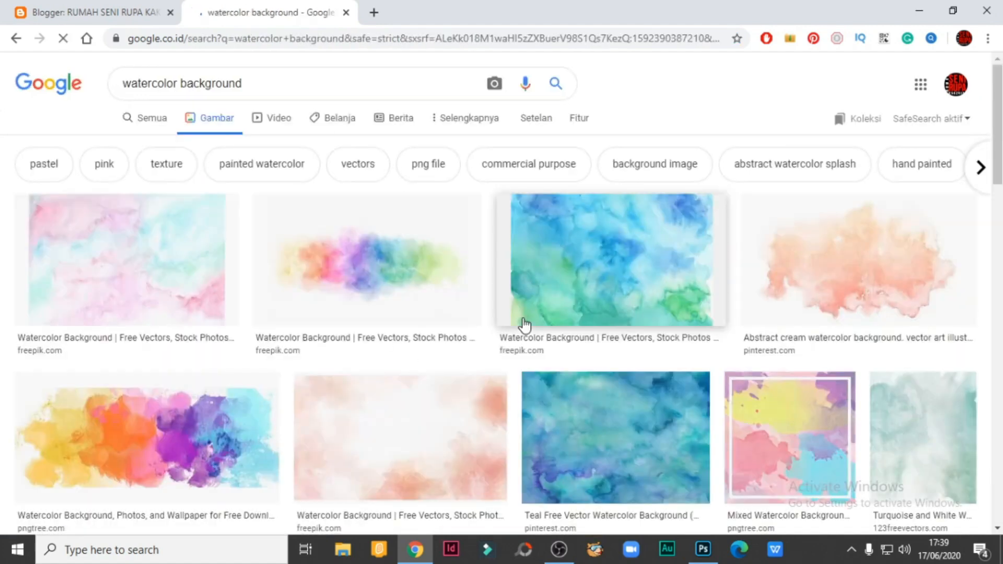
pyautogui.moveTo(999, 152); pyautogui.dragTo(999, 176)
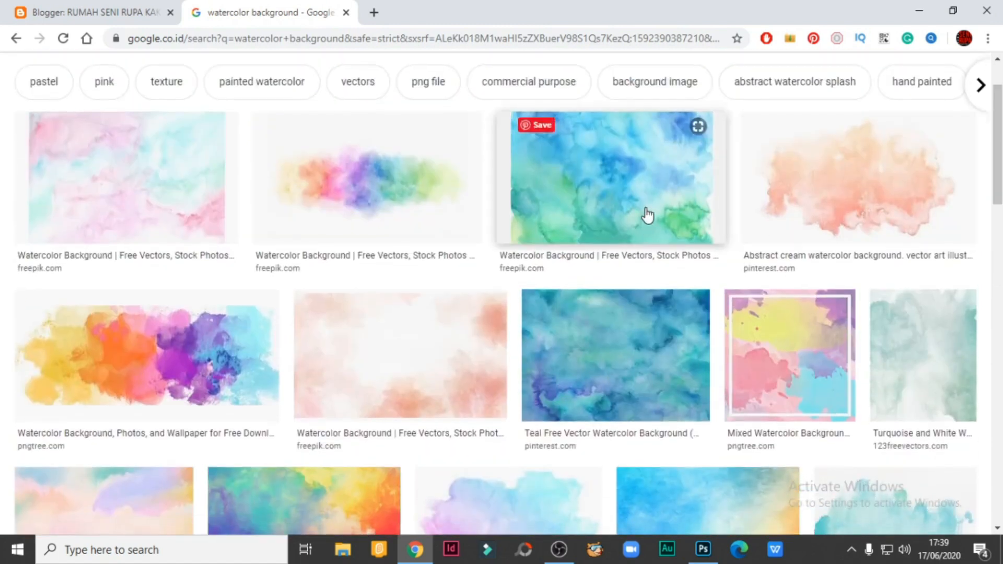
pyautogui.click(628, 214)
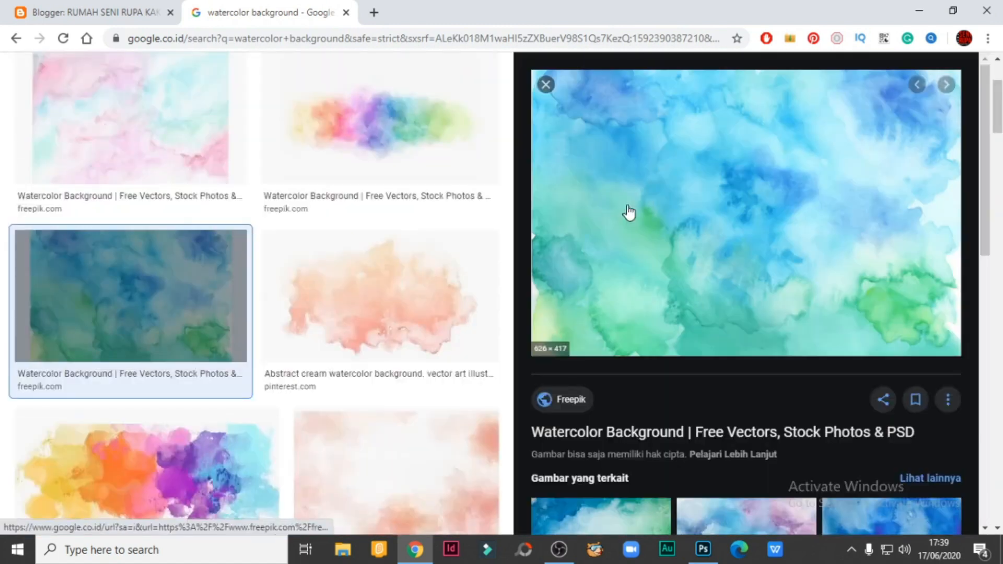
pyautogui.click(706, 265)
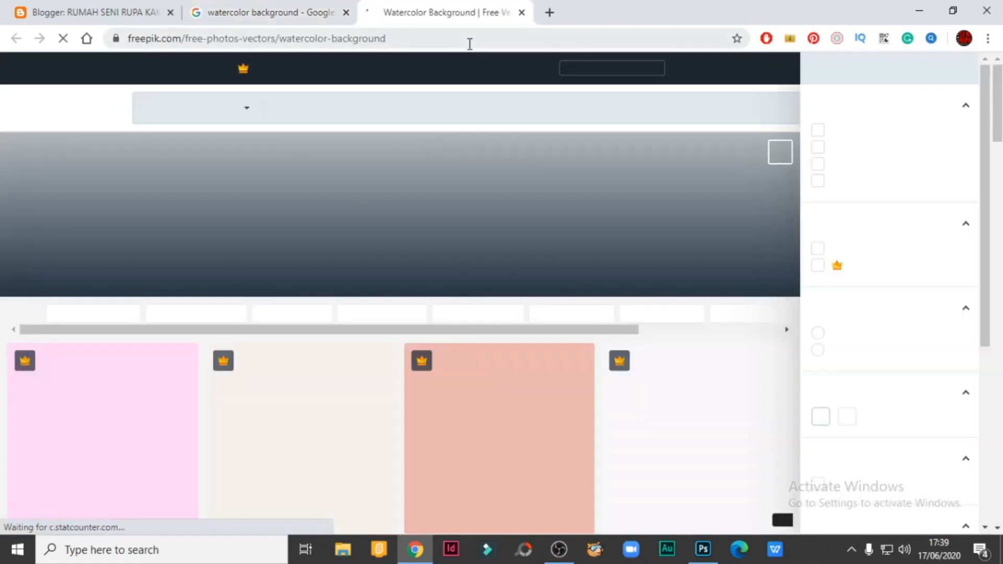
pyautogui.scroll(-4, 512, 268)
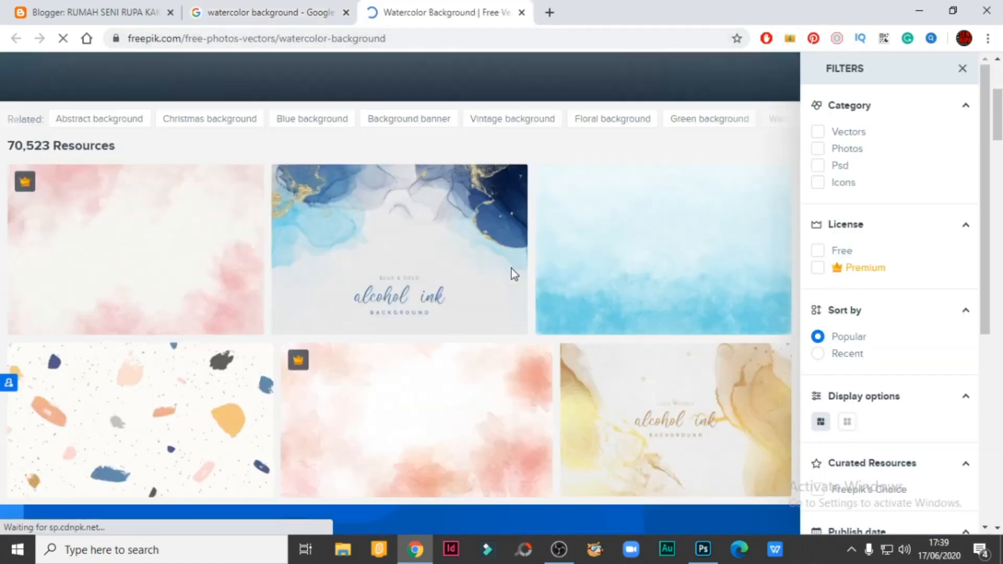
pyautogui.scroll(2, 511, 272)
pyautogui.scroll(3, 525, 89)
pyautogui.click(522, 12)
# Step: Save the blue-green watercolor image to the Desktop as the JPEG beautiful-watercolor-background_62951-42
pyautogui.rightClick(738, 256)
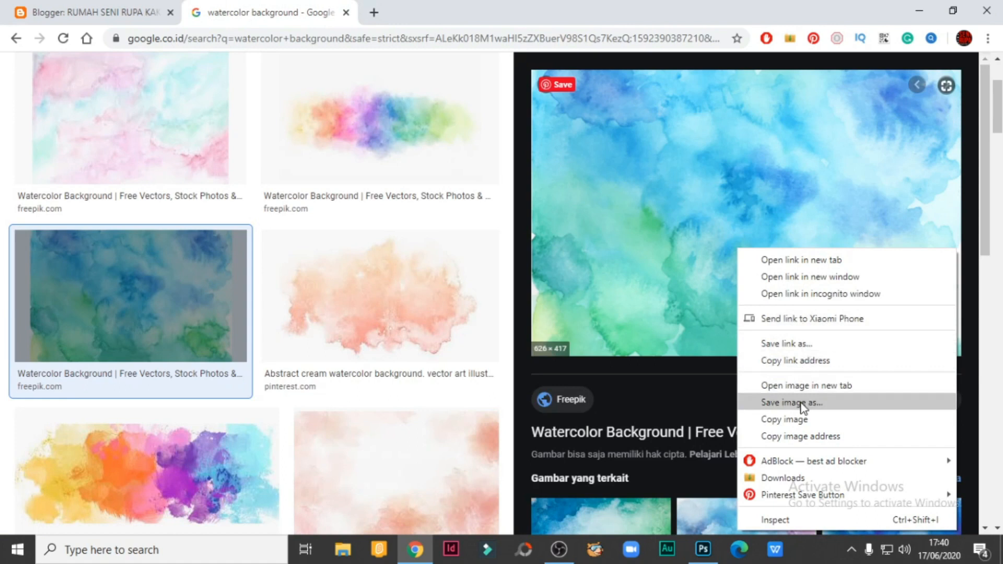
pyautogui.click(802, 403)
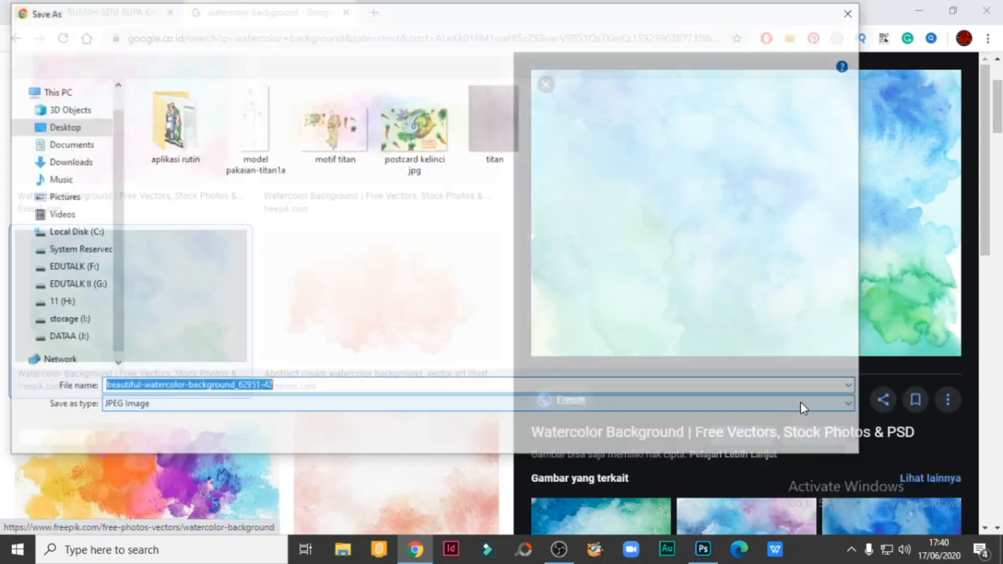
pyautogui.click(69, 131)
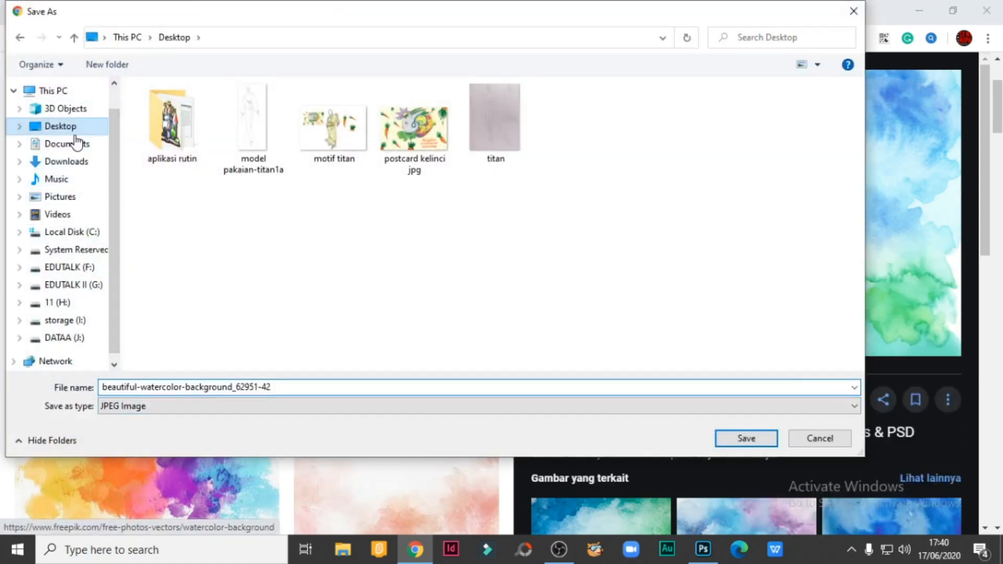
pyautogui.moveTo(289, 390); pyautogui.dragTo(119, 385)
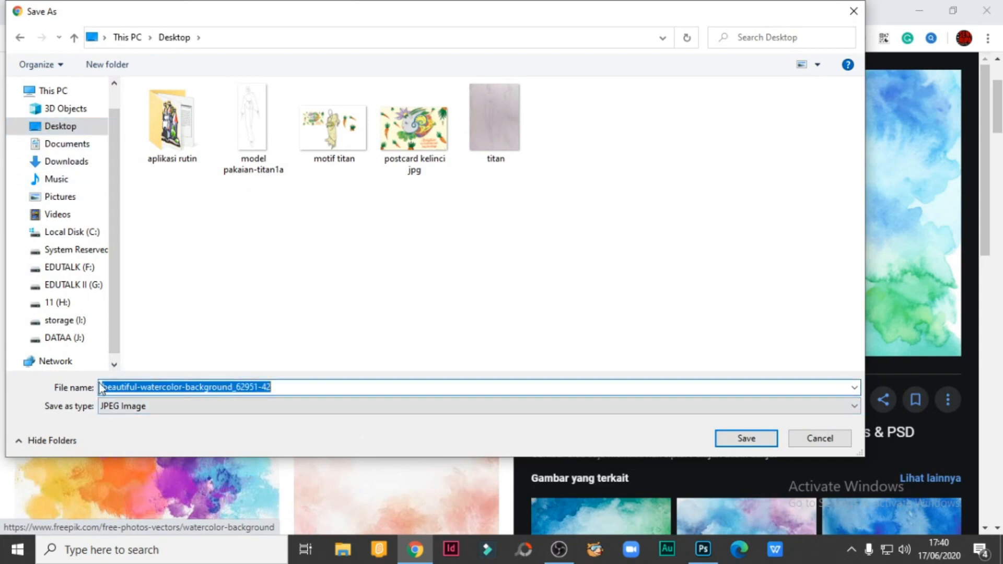
pyautogui.click(758, 442)
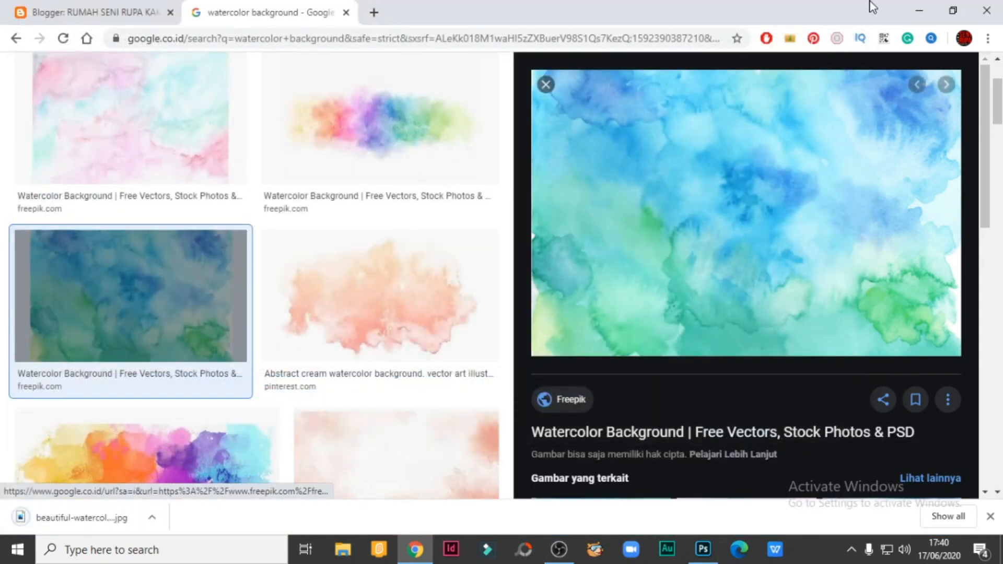
# Step: Switch back to Photoshop and open the image beautiful-watercolor-background_62951-42 from the Desktop
pyautogui.click(918, 11)
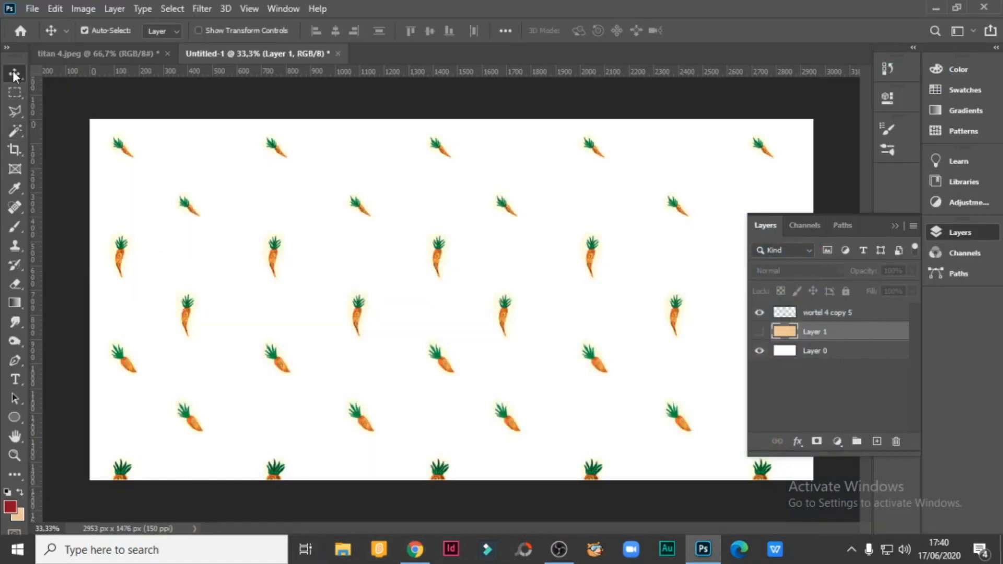
pyautogui.click(29, 9)
pyautogui.click(41, 38)
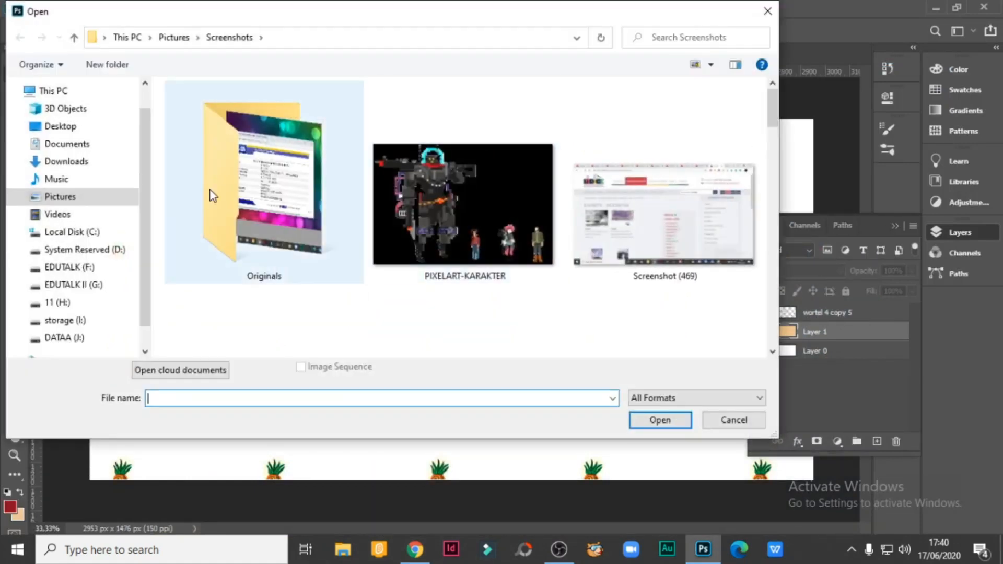
pyautogui.click(64, 127)
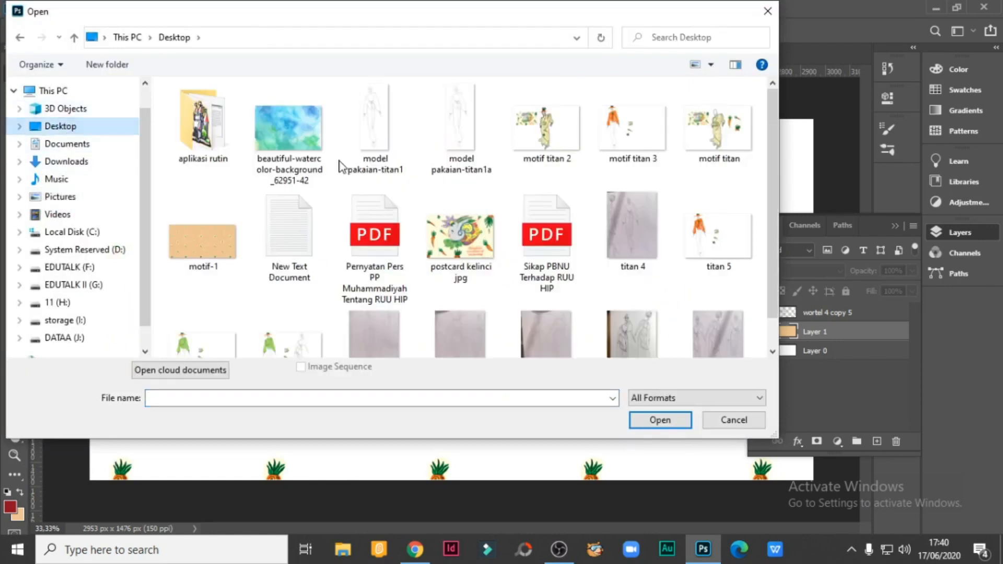
pyautogui.click(290, 131)
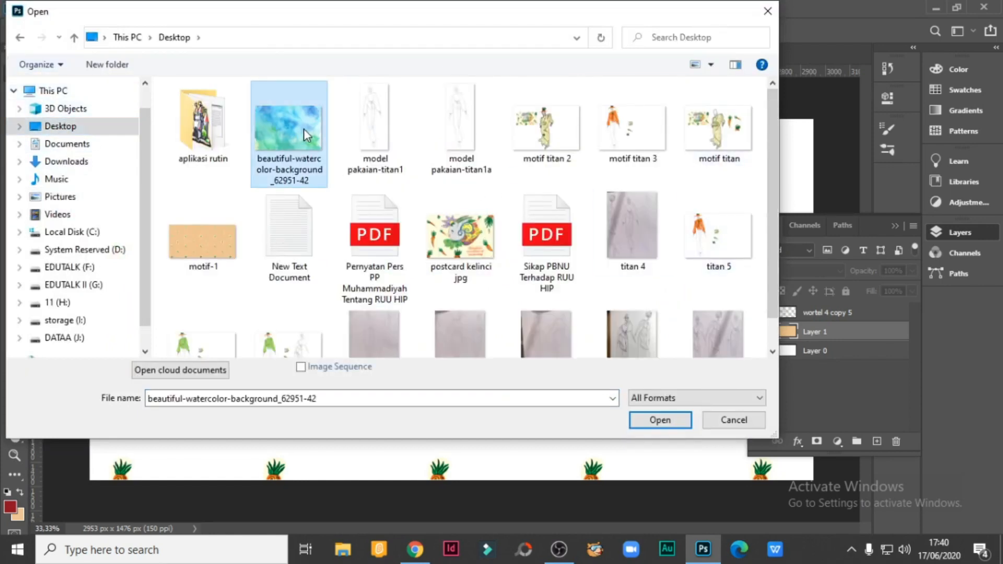
pyautogui.click(659, 420)
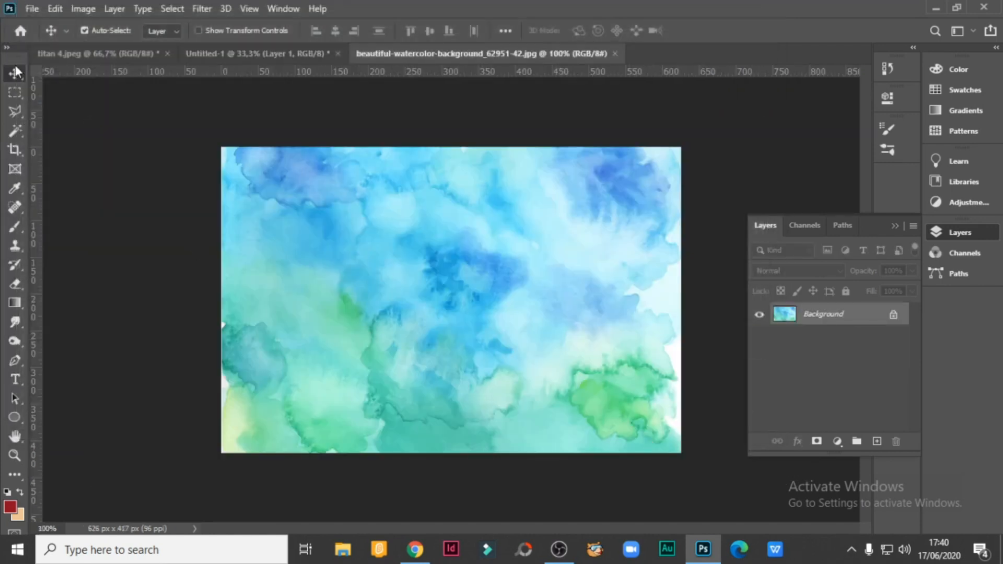
# Step: Unlock the watercolor image's background layer and move it into the Untitled-1 document beneath the carrots
pyautogui.moveTo(297, 178); pyautogui.dragTo(442, 201)
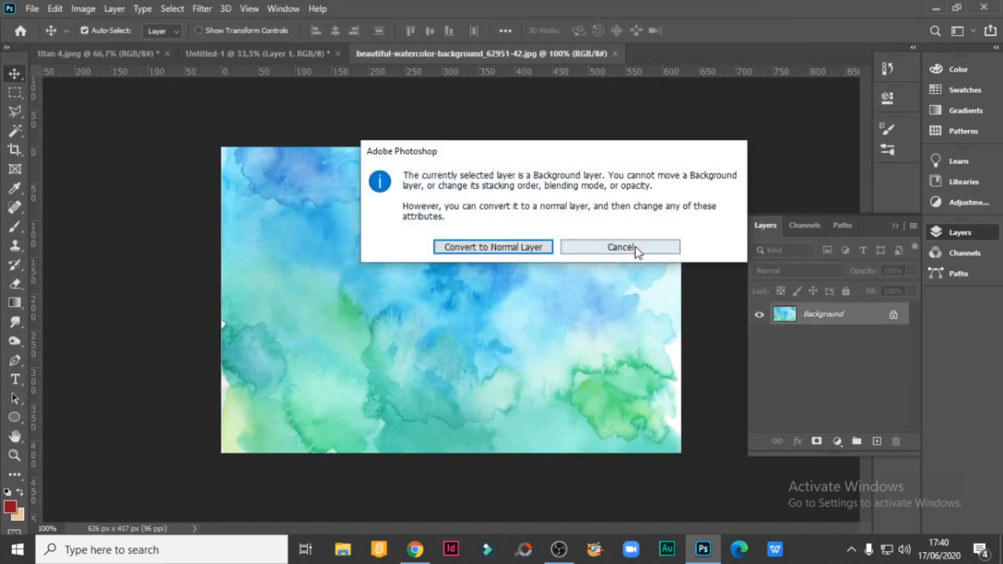
pyautogui.click(638, 251)
pyautogui.click(893, 315)
pyautogui.moveTo(276, 191); pyautogui.dragTo(258, 294)
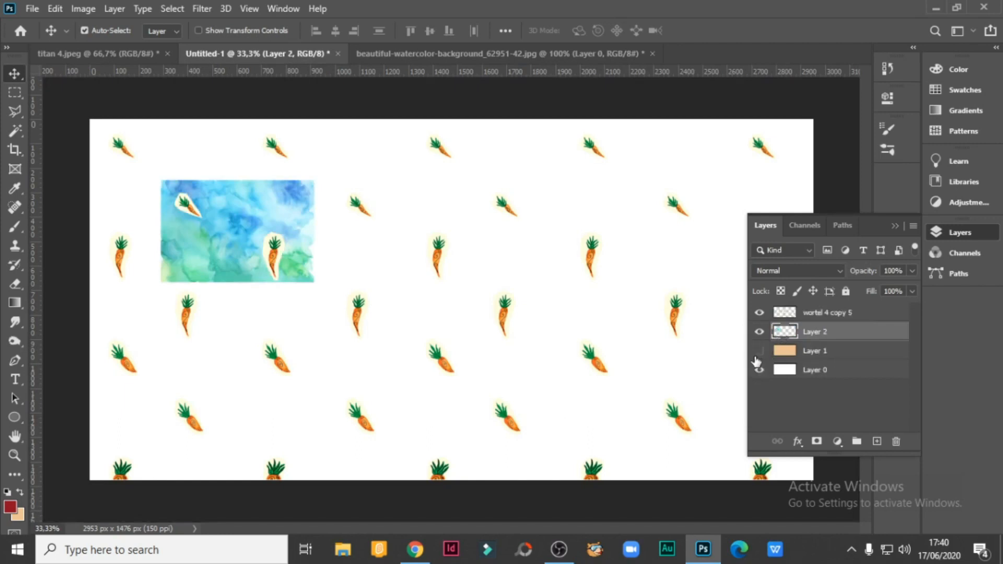
# Step: Scale the watercolor layer to about 498% and position it to cover the entire carrot canvas
pyautogui.press('ctrl')
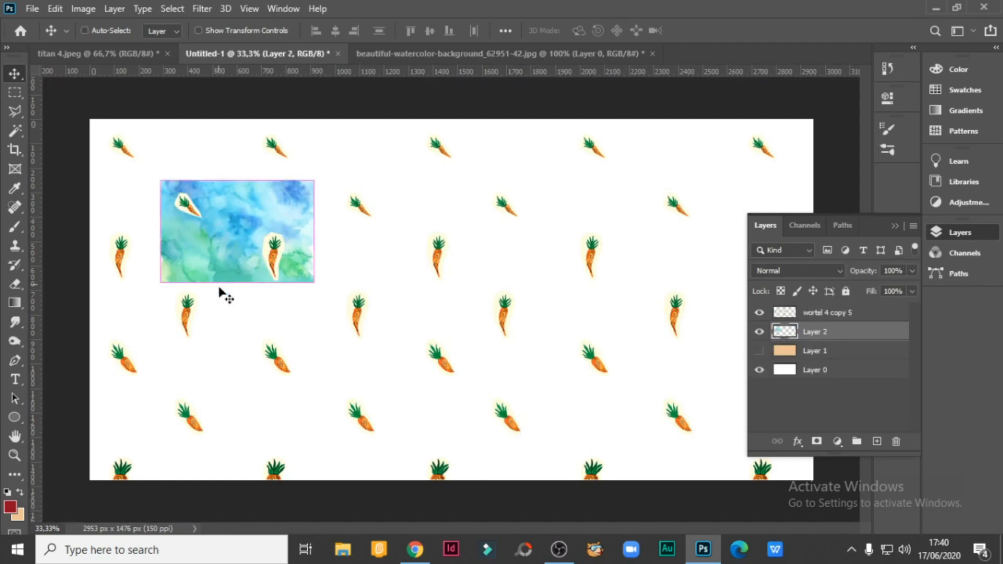
pyautogui.hotkey('ctrl', 't')
pyautogui.moveTo(162, 180); pyautogui.dragTo(62, 115)
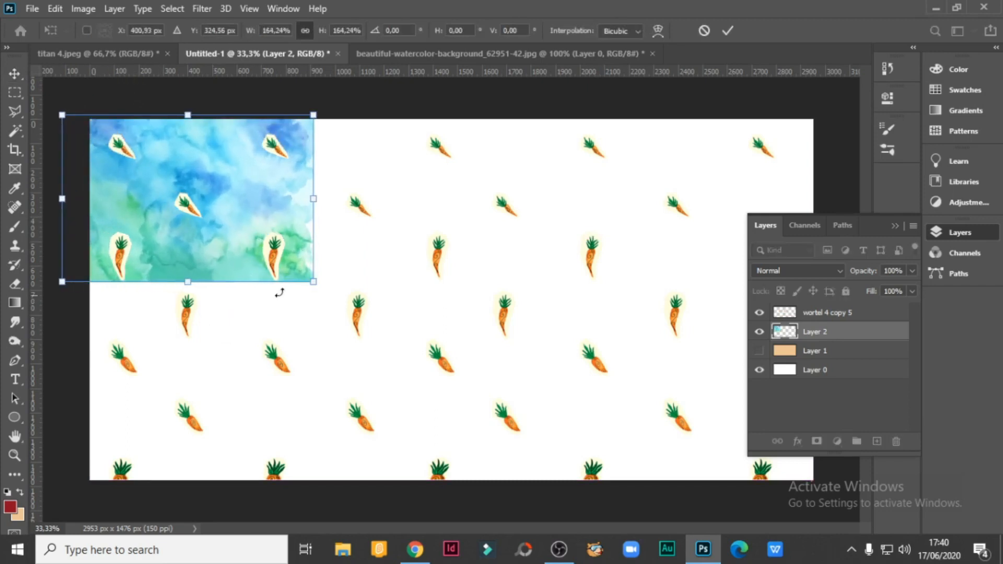
pyautogui.moveTo(312, 288); pyautogui.dragTo(862, 534)
pyautogui.moveTo(565, 404); pyautogui.dragTo(570, 341)
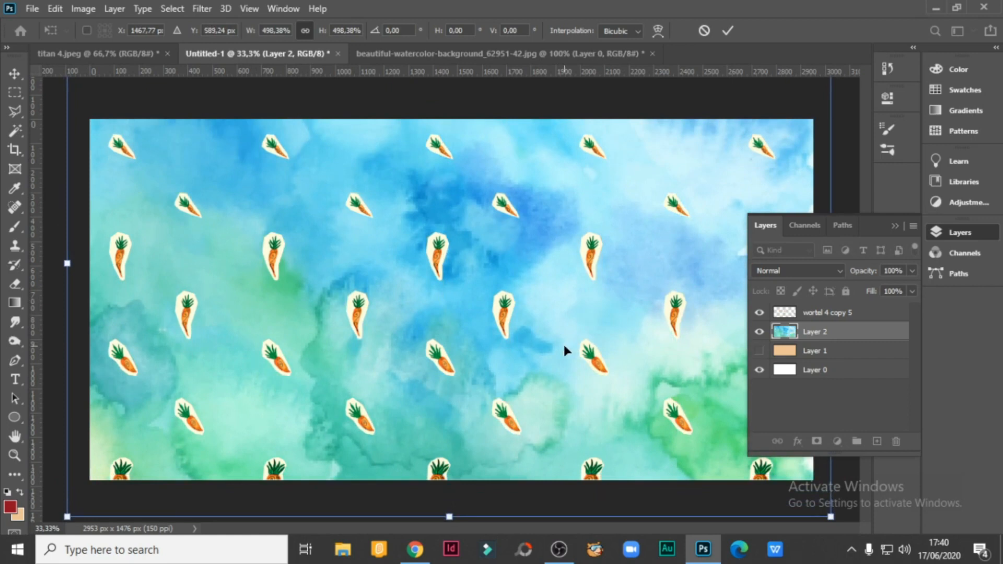
pyautogui.press('Return')
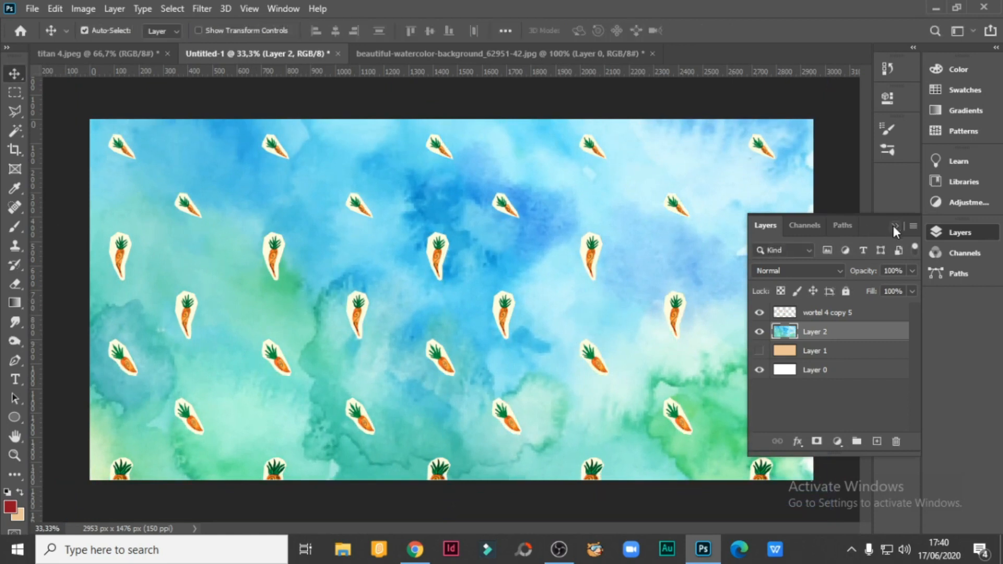
# Step: Duplicate the watercolor Layer 2 and hide the copy
pyautogui.click(895, 226)
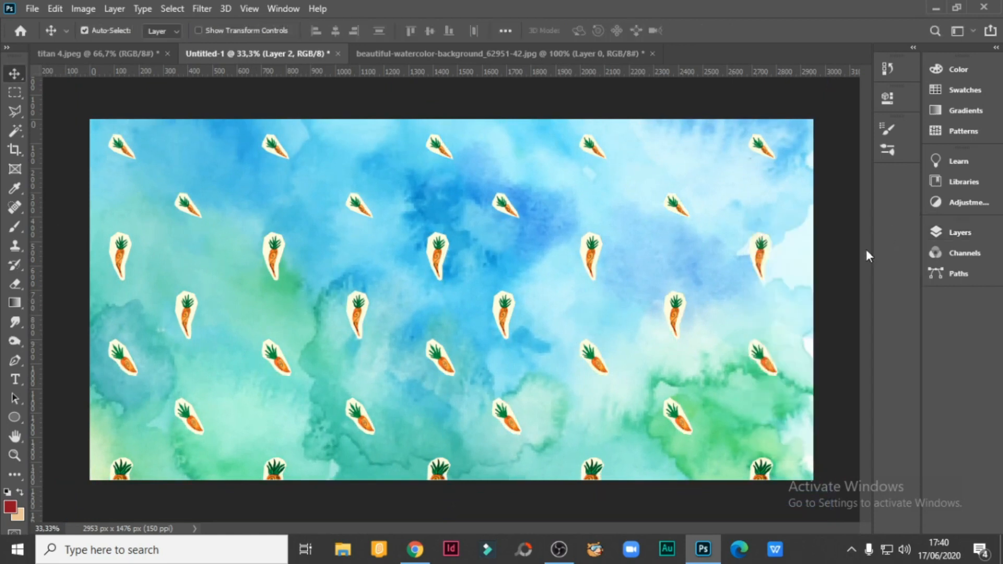
pyautogui.click(952, 233)
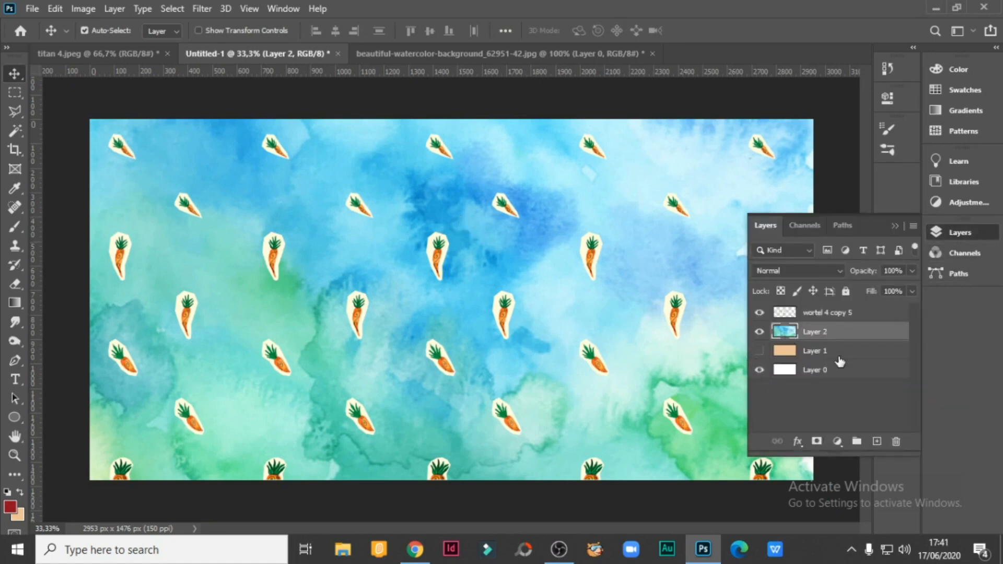
pyautogui.moveTo(788, 334); pyautogui.dragTo(875, 443)
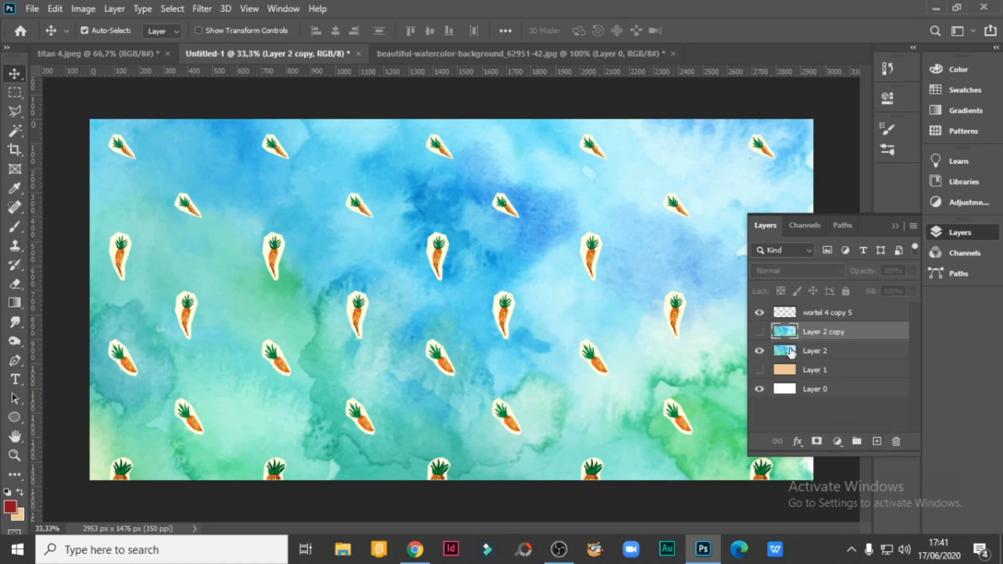
# Step: Recolor Layer 2 to red and pink using Hue/Saturation with hue +157, saturation +15 and lightness -9
pyautogui.click(790, 353)
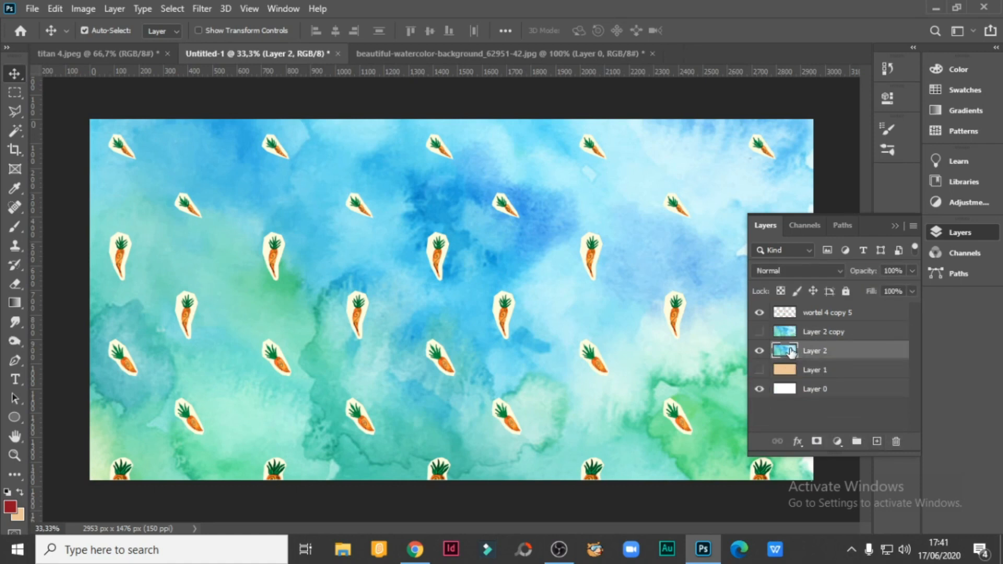
pyautogui.click(83, 8)
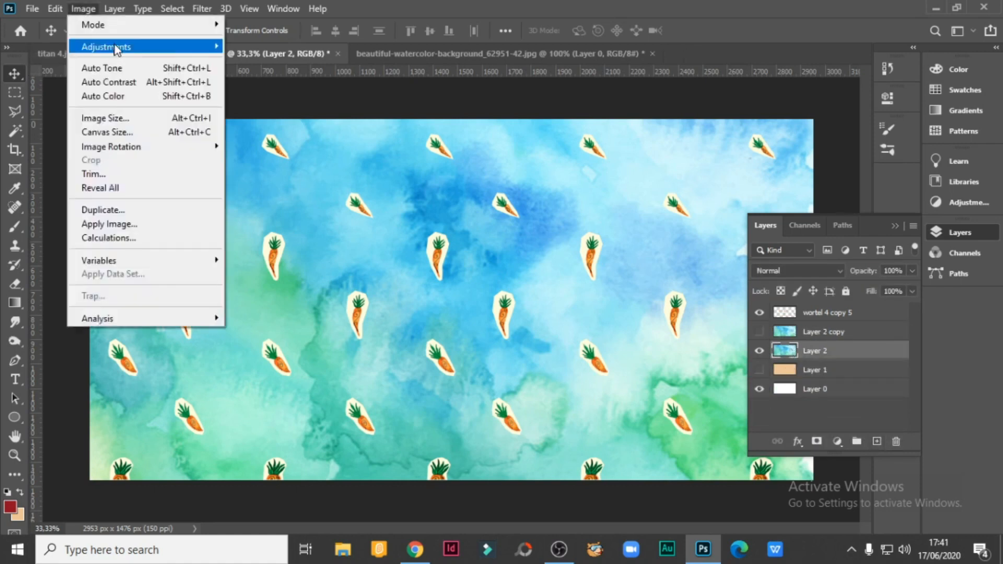
pyautogui.moveTo(113, 46)
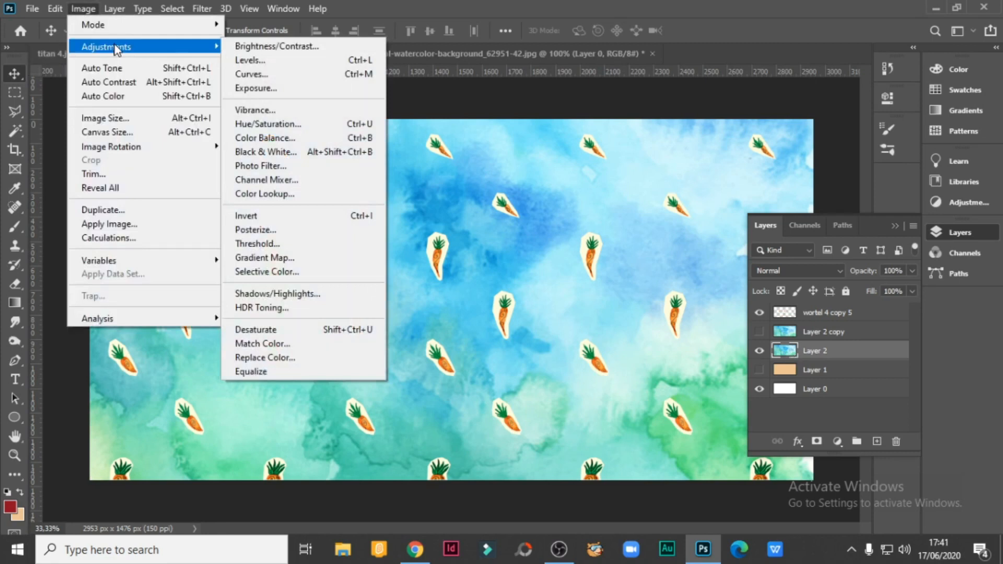
pyautogui.click(278, 125)
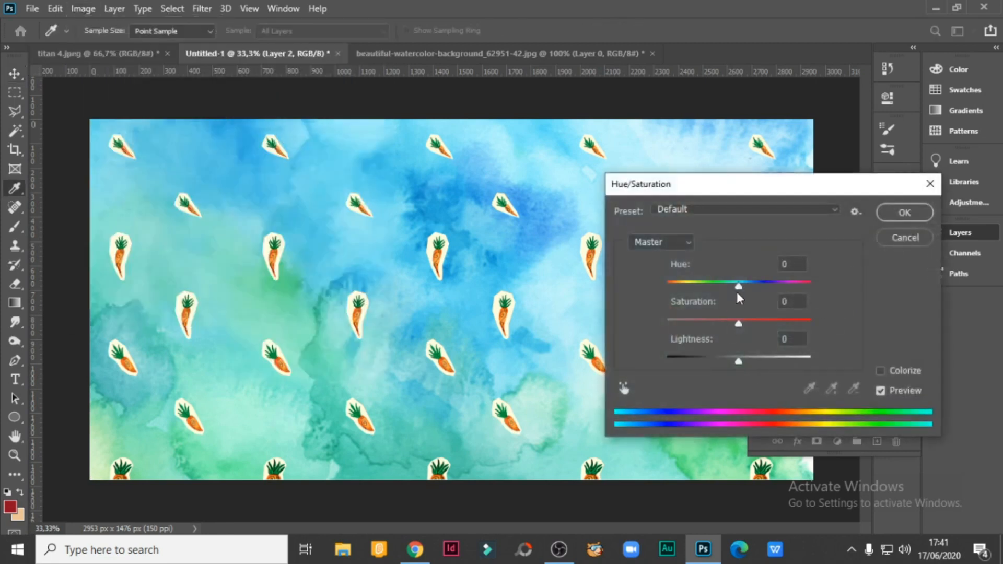
pyautogui.moveTo(738, 287); pyautogui.dragTo(678, 290)
pyautogui.moveTo(698, 189); pyautogui.dragTo(593, 170)
pyautogui.moveTo(636, 307)
pyautogui.mouseDown()
pyautogui.moveTo(710, 306)
pyautogui.moveTo(597, 316)
pyautogui.moveTo(651, 315)
pyautogui.moveTo(636, 316)
pyautogui.mouseUp()
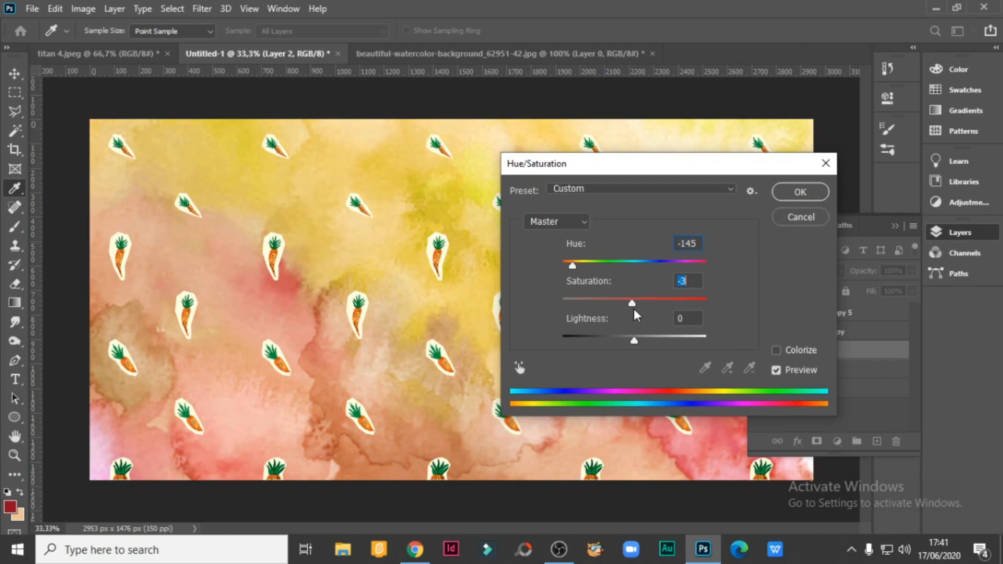
pyautogui.moveTo(614, 174); pyautogui.dragTo(887, 184)
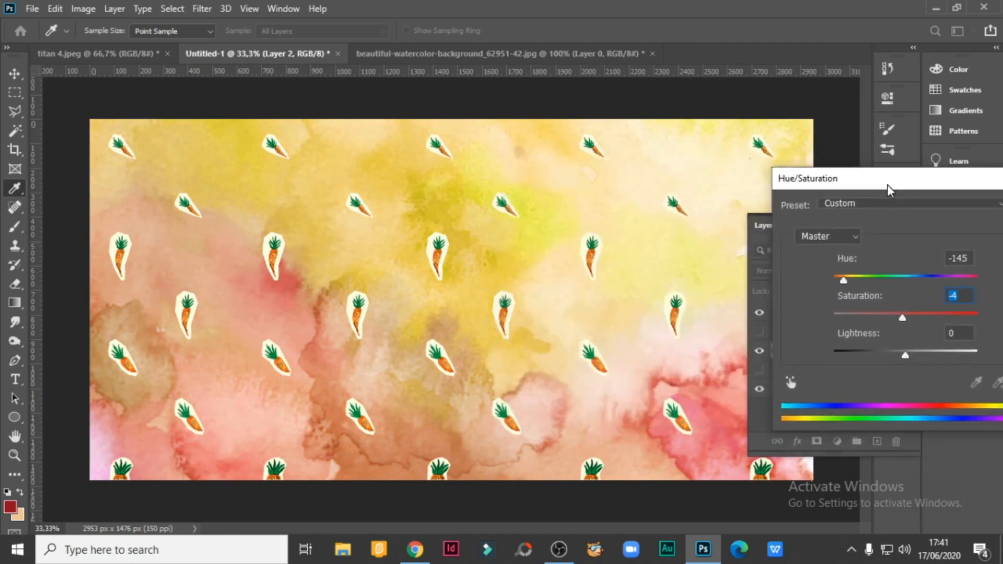
pyautogui.moveTo(903, 353)
pyautogui.mouseDown()
pyautogui.moveTo(876, 358)
pyautogui.moveTo(929, 358)
pyautogui.moveTo(896, 359)
pyautogui.mouseUp()
pyautogui.moveTo(899, 317)
pyautogui.mouseDown()
pyautogui.moveTo(889, 321)
pyautogui.moveTo(915, 322)
pyautogui.mouseUp()
pyautogui.moveTo(838, 278); pyautogui.dragTo(970, 295)
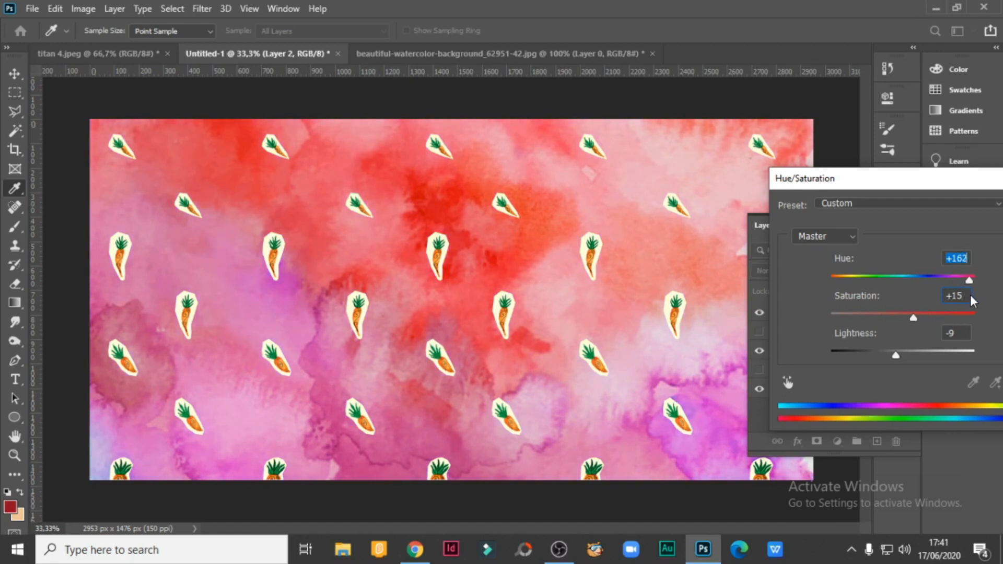
pyautogui.moveTo(970, 294); pyautogui.dragTo(968, 294)
pyautogui.moveTo(942, 182); pyautogui.dragTo(750, 196)
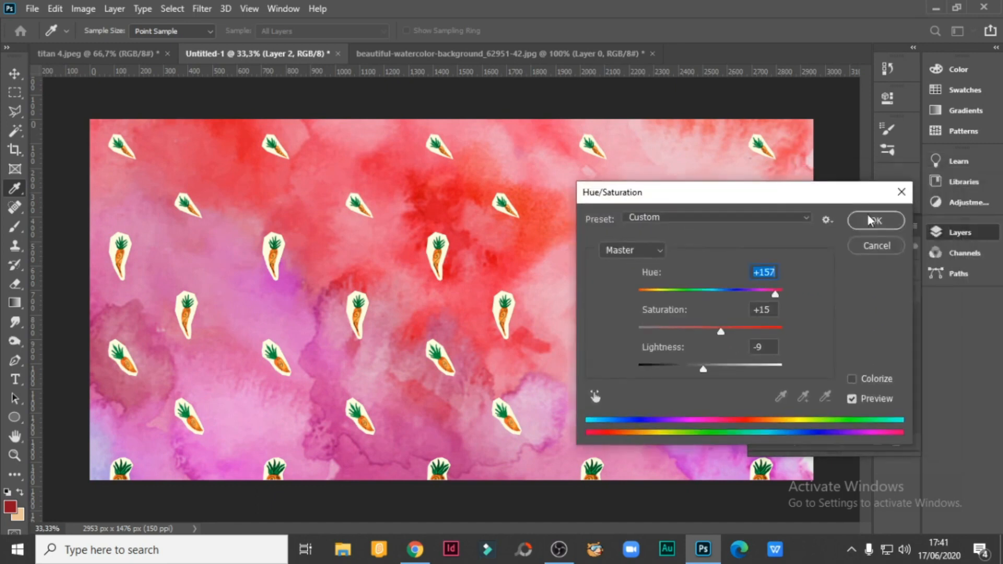
pyautogui.click(870, 218)
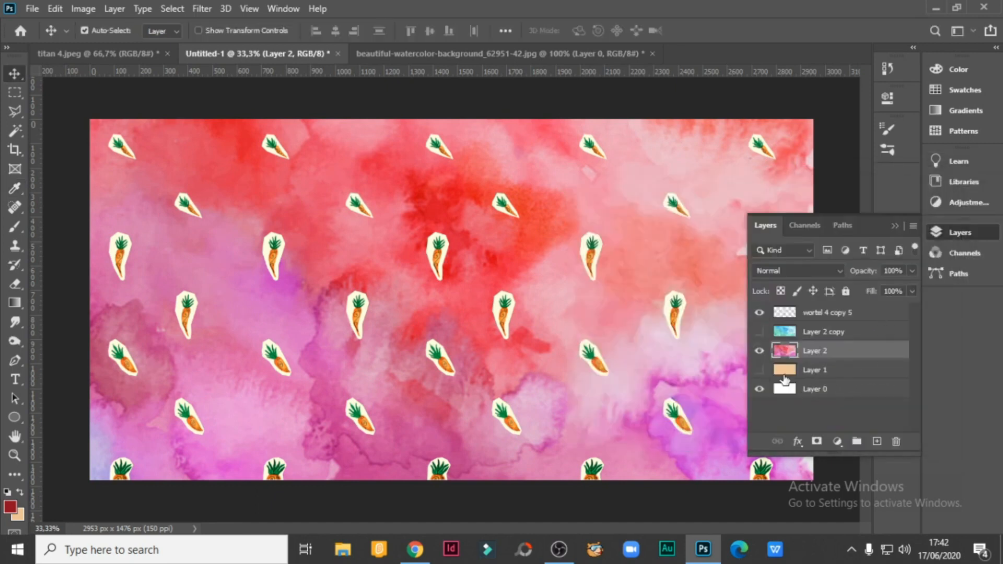
# Step: Quick export the red-pink carrot pattern as a PNG named motif-2 on the Desktop
pyautogui.click(33, 10)
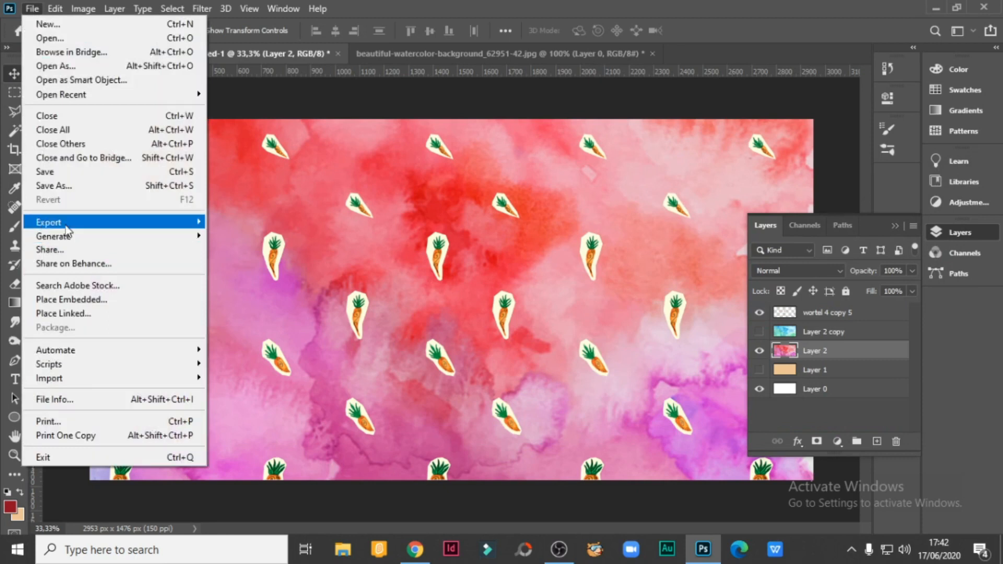
pyautogui.moveTo(65, 224)
pyautogui.click(269, 227)
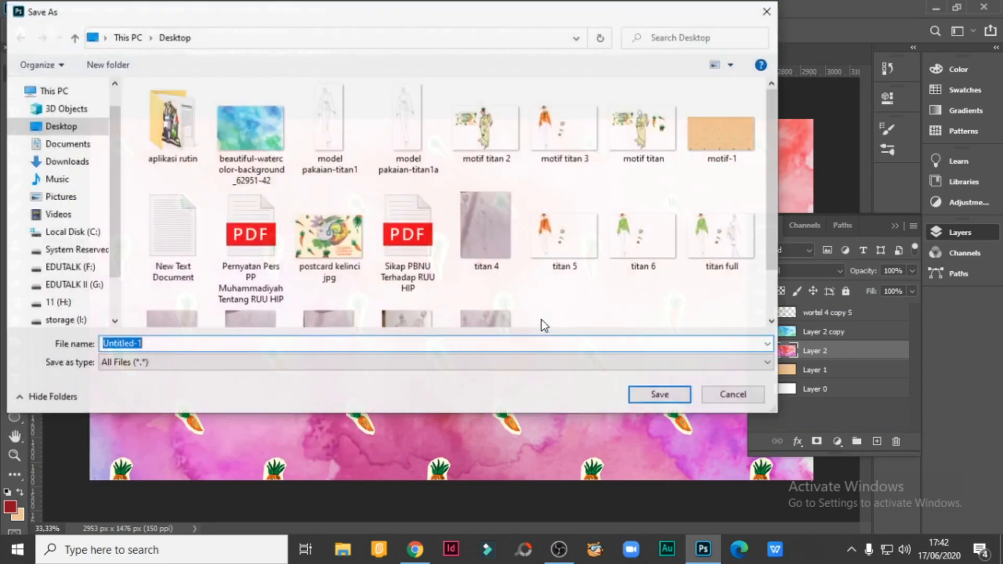
pyautogui.click(729, 139)
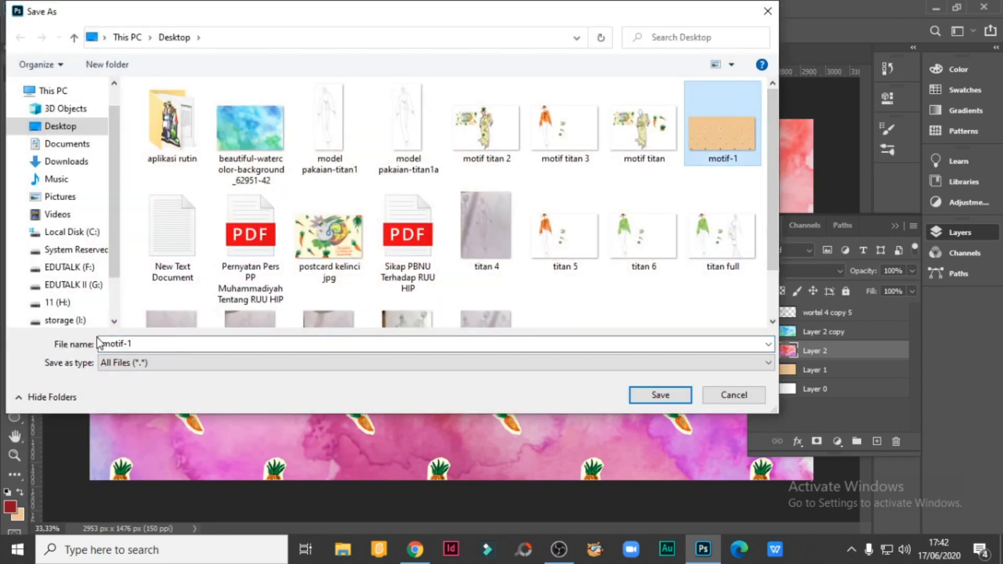
pyautogui.moveTo(102, 343); pyautogui.dragTo(145, 340)
pyautogui.doubleClick(146, 342)
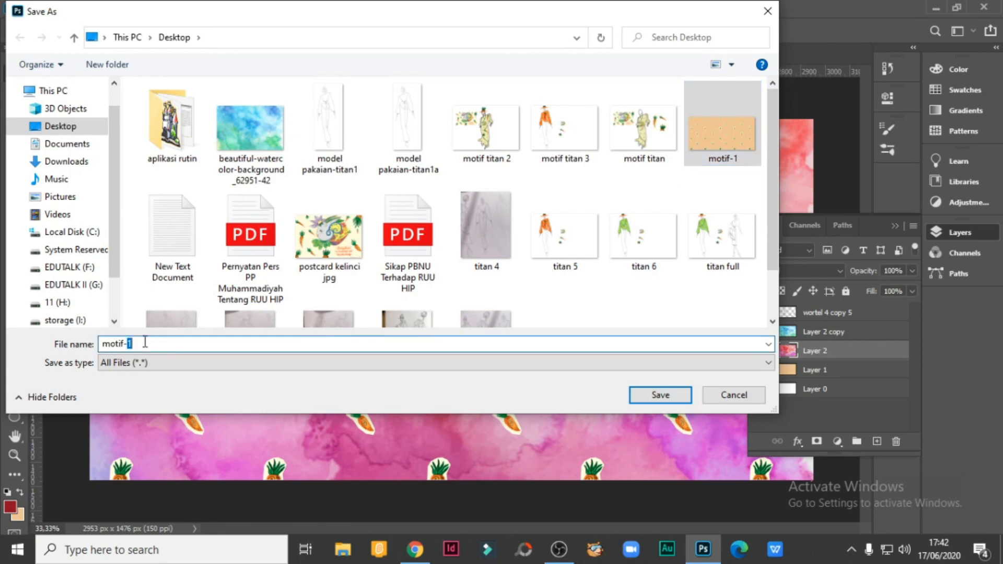
pyautogui.write('2')
pyautogui.click(647, 391)
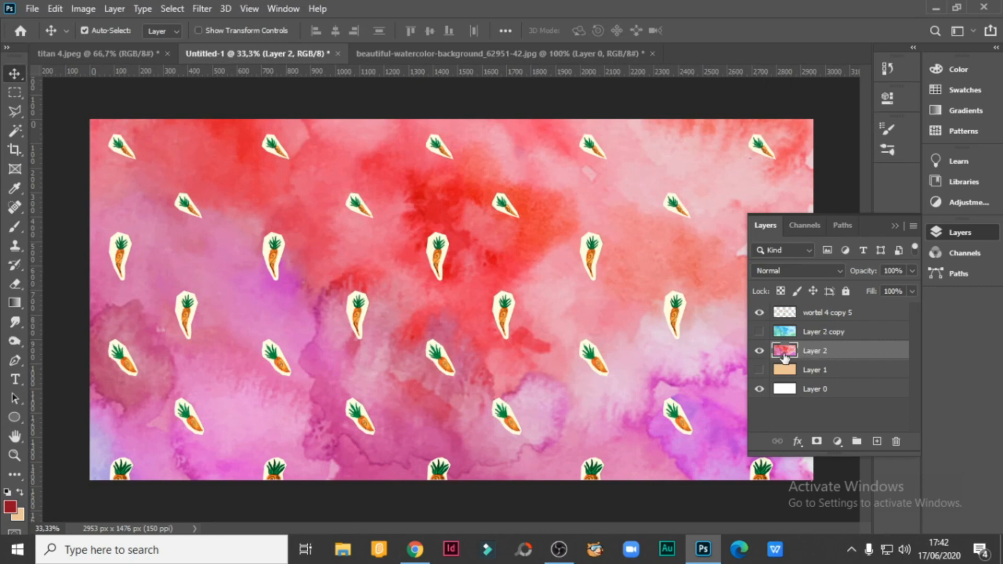
# Step: Shift Layer 2 back to blue-green using Hue/Saturation with hue -157 and saturation -11
pyautogui.click(83, 8)
pyautogui.moveTo(199, 47)
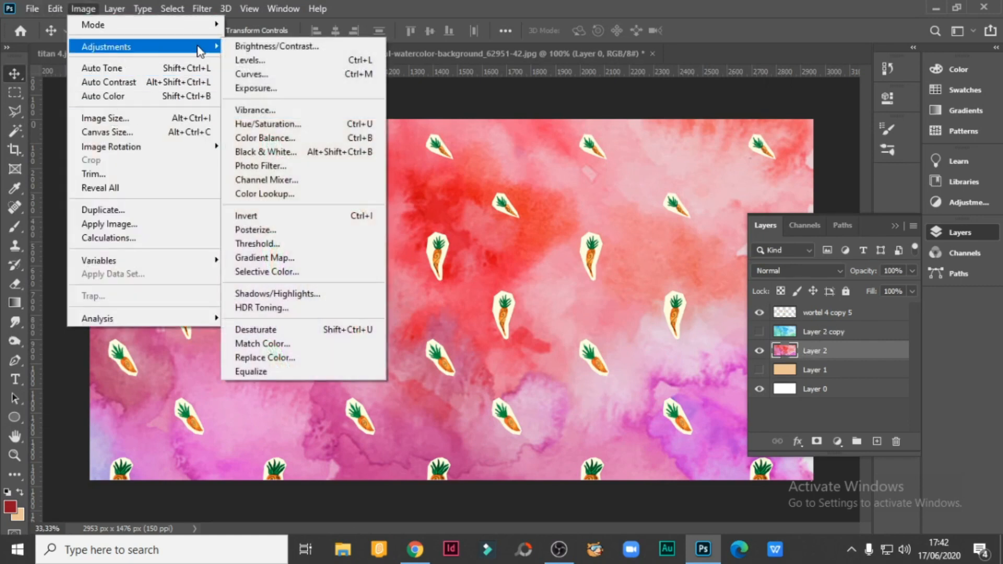
pyautogui.click(268, 124)
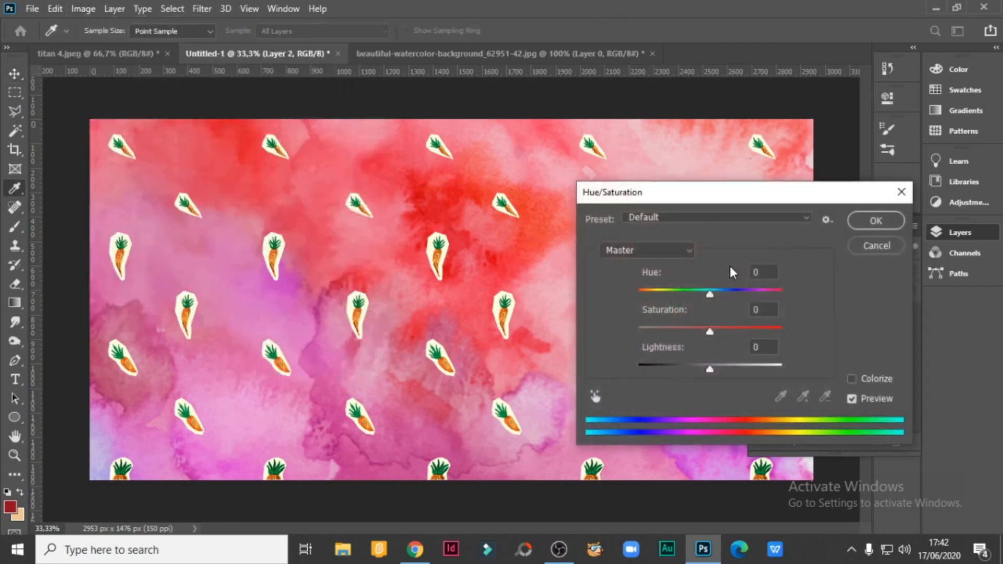
pyautogui.moveTo(709, 329); pyautogui.dragTo(687, 329)
pyautogui.moveTo(710, 292); pyautogui.dragTo(645, 296)
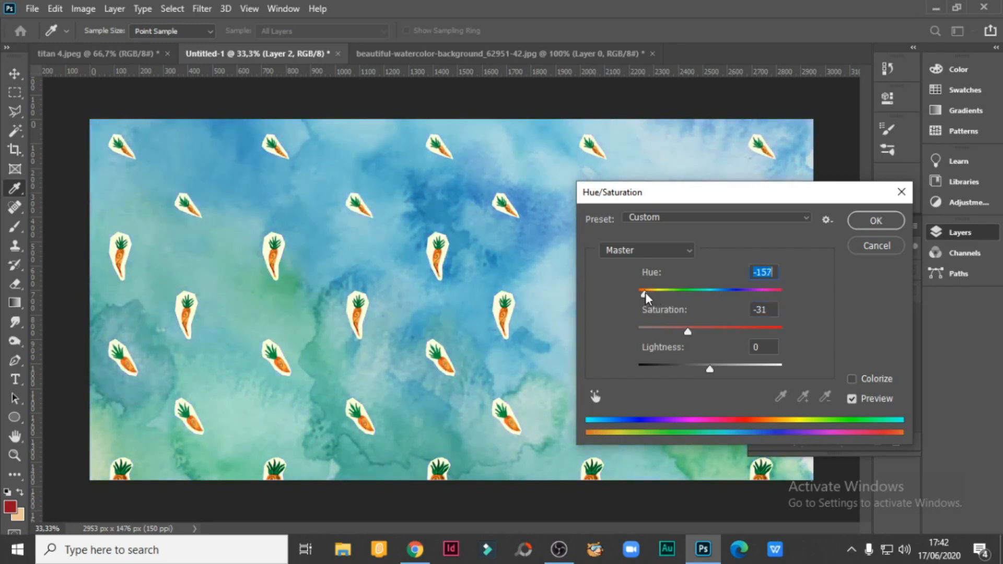
pyautogui.moveTo(685, 335); pyautogui.dragTo(693, 333)
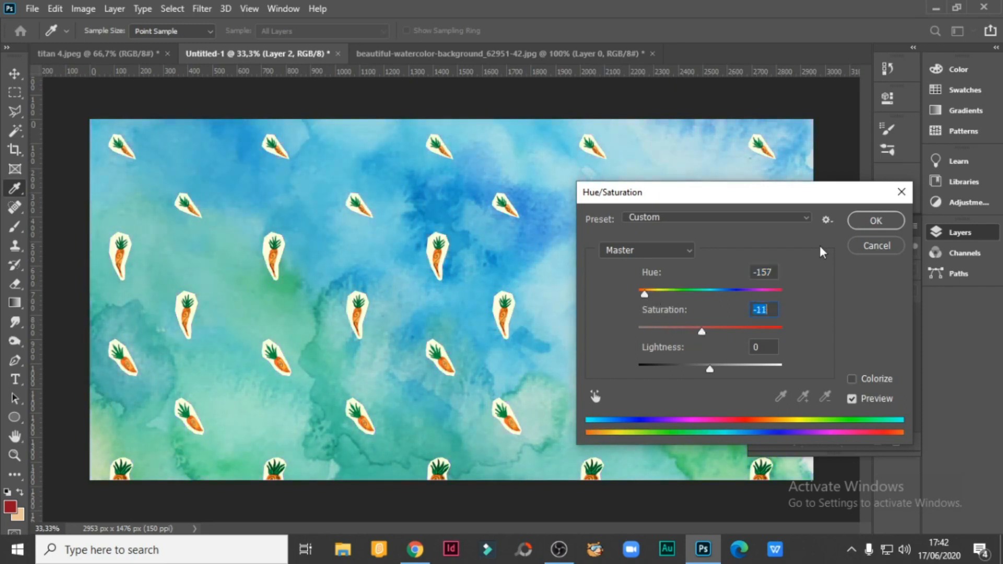
pyautogui.click(868, 222)
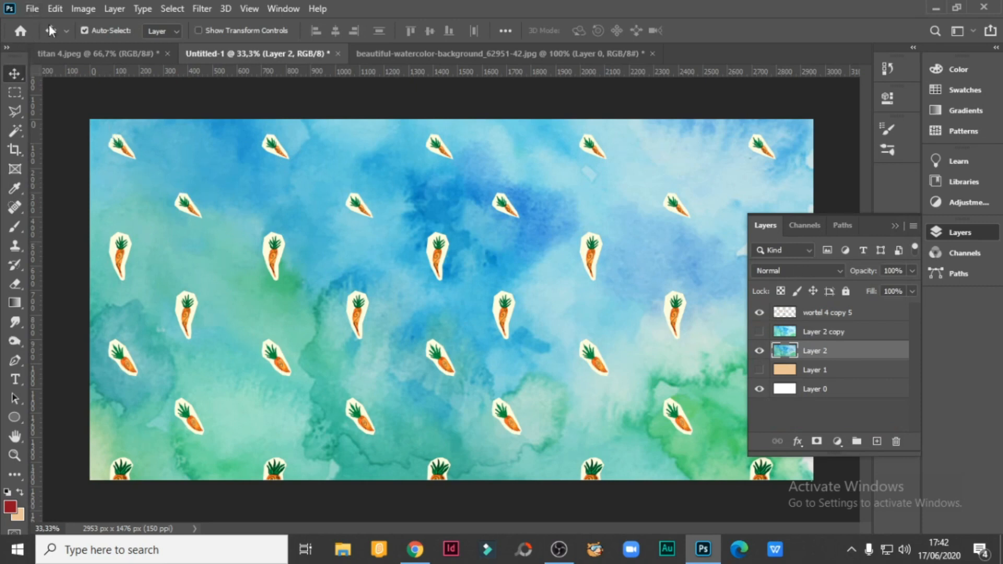
# Step: Quick export the blue-green carrot pattern as a PNG named motif-3 on the Desktop
pyautogui.click(30, 6)
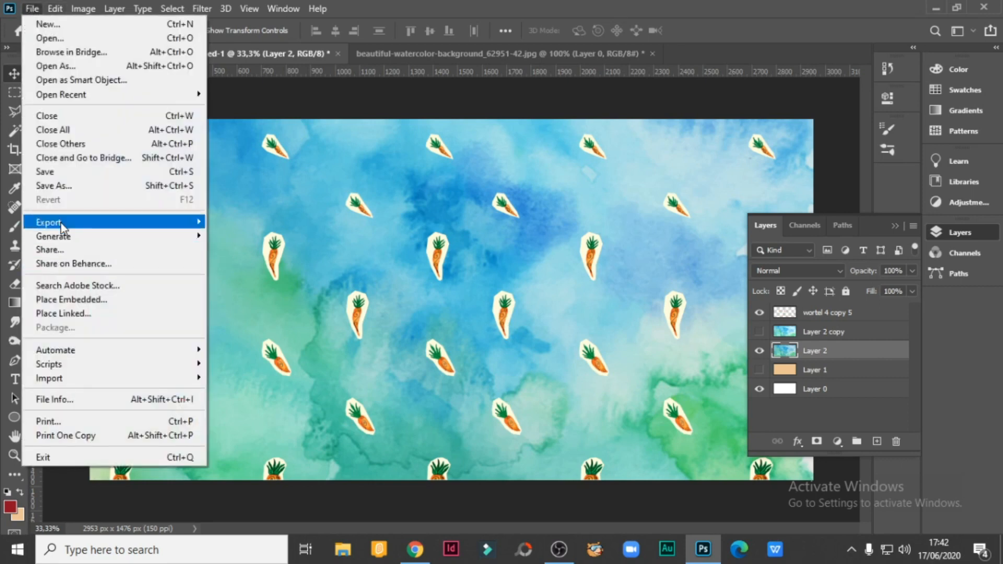
pyautogui.moveTo(61, 223)
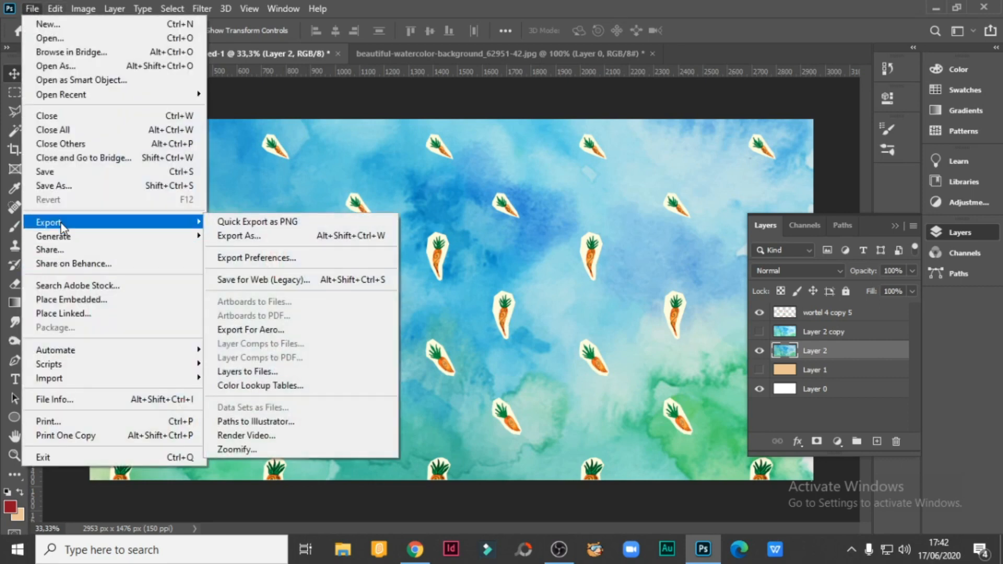
pyautogui.click(265, 222)
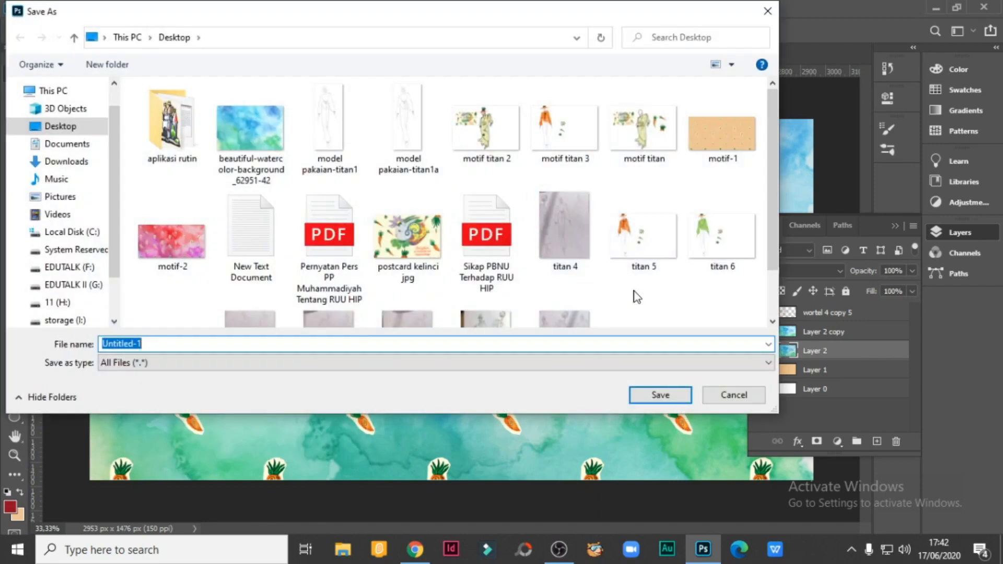
pyautogui.click(178, 243)
pyautogui.click(141, 342)
pyautogui.click(142, 341)
pyautogui.press('BackSpace')
pyautogui.write('3')
pyautogui.click(660, 395)
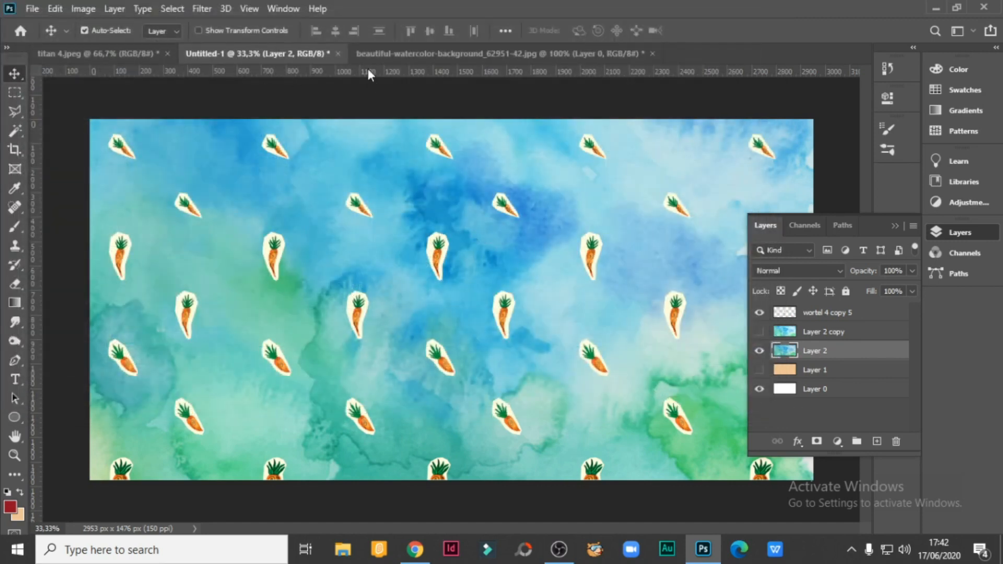
# Step: Close the beautiful-watercolor-background_62951-42.jpg document and switch to the titan 4.jpeg document
pyautogui.click(385, 55)
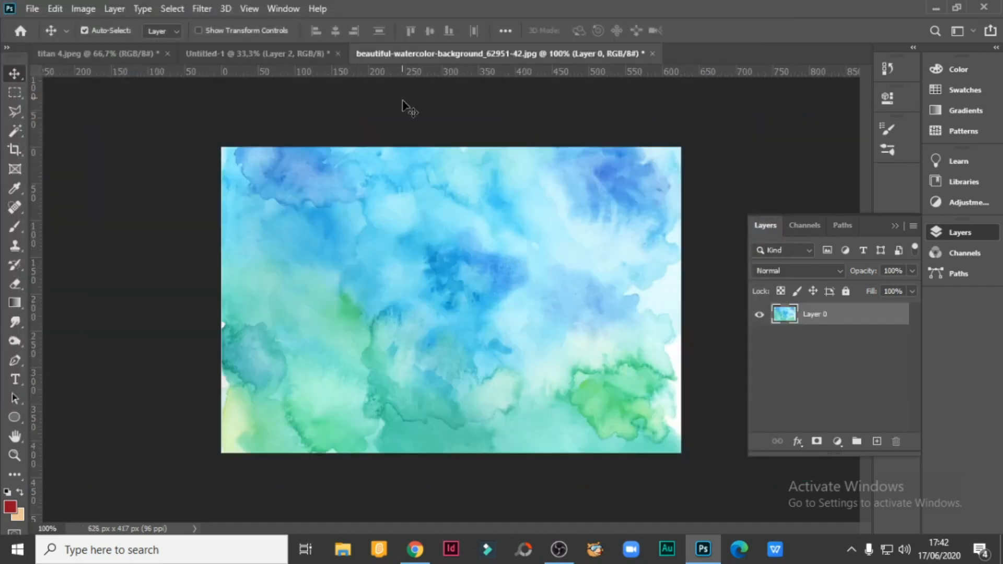
pyautogui.click(652, 52)
pyautogui.click(503, 211)
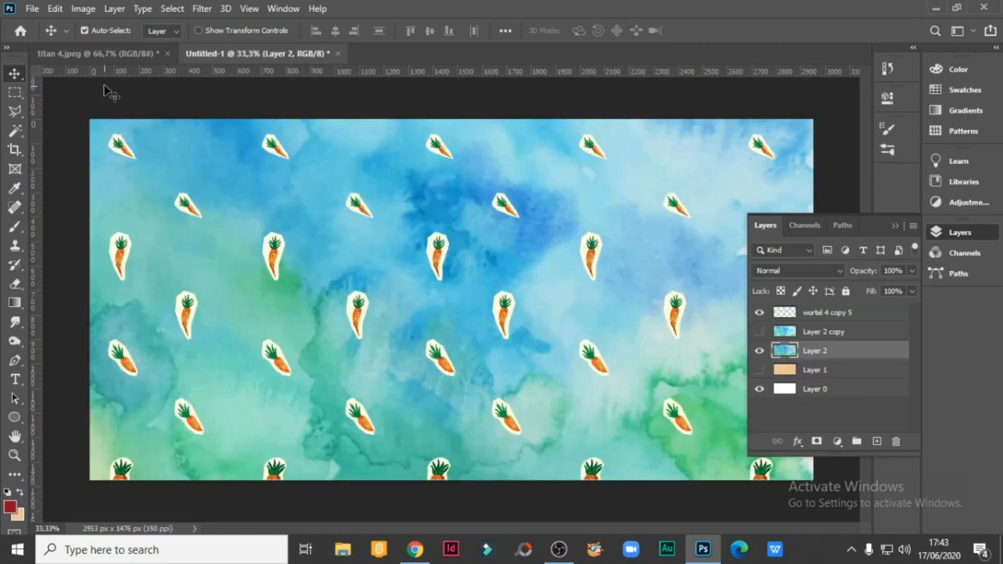
pyautogui.click(99, 55)
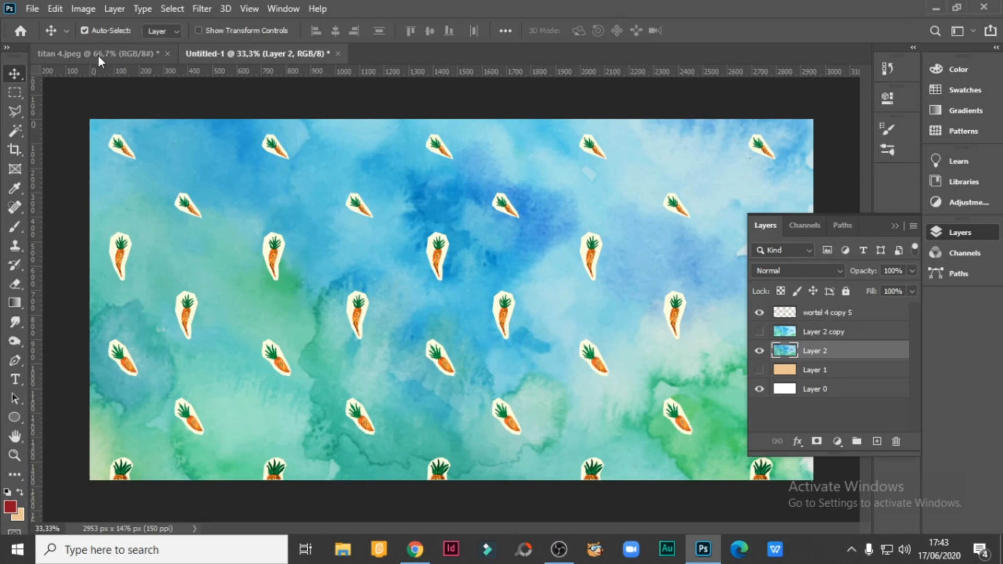